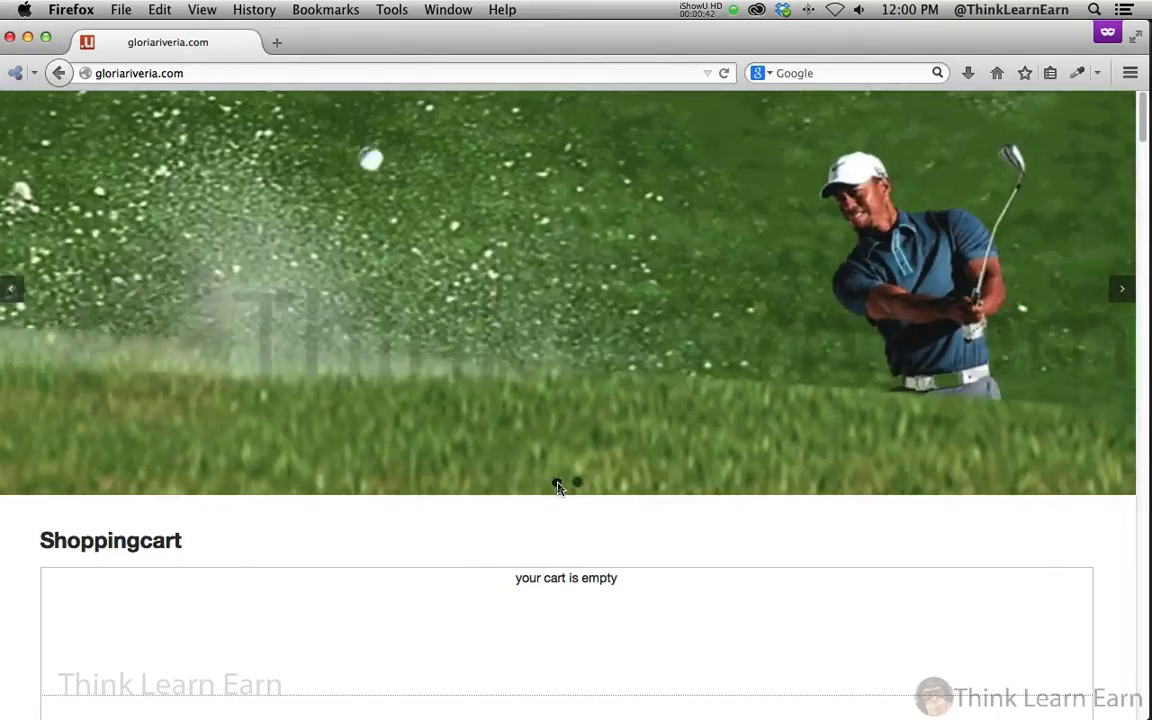
- Preview both slides of the golfer image slider on the website
click(556, 483)
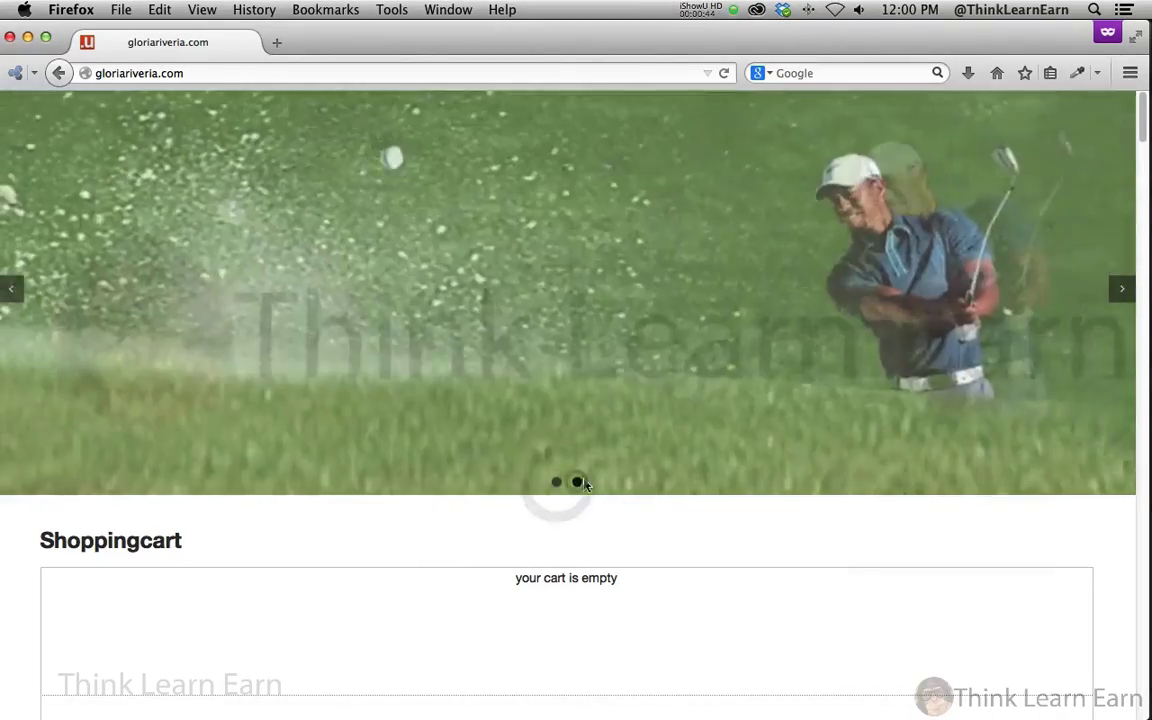
click(577, 483)
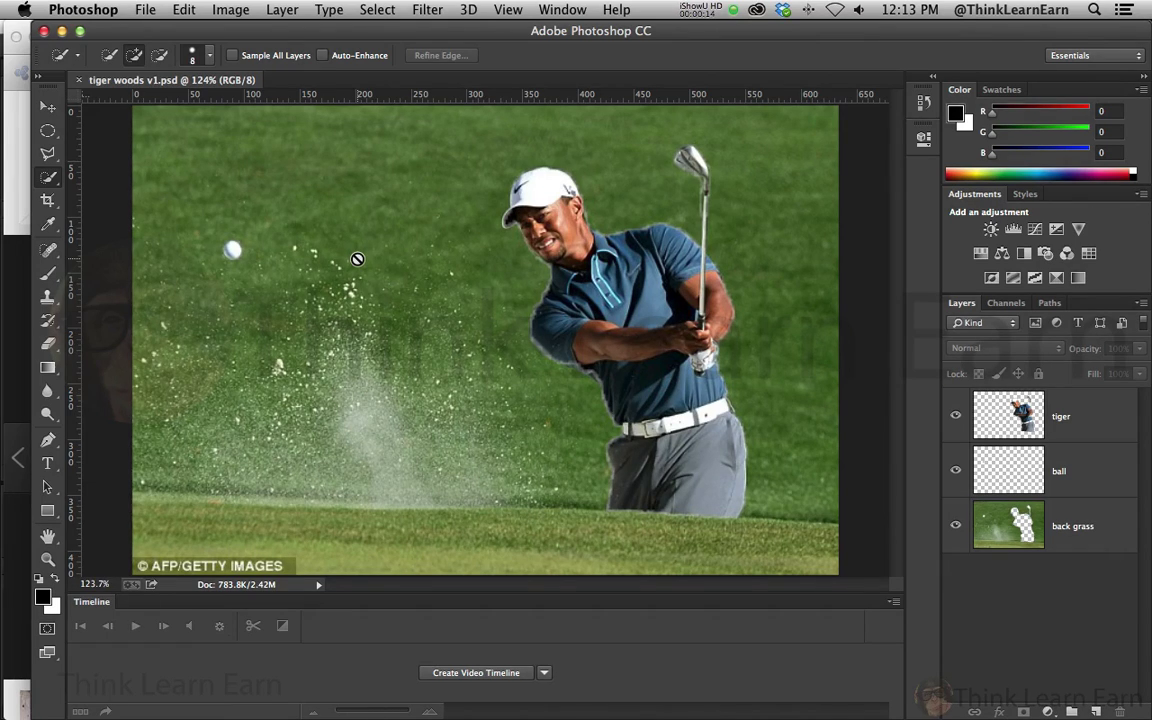
- Switch to Photoshop with its window enlarged, show only the back grass layer and make it the active layer
drag(236, 36, 210, 36)
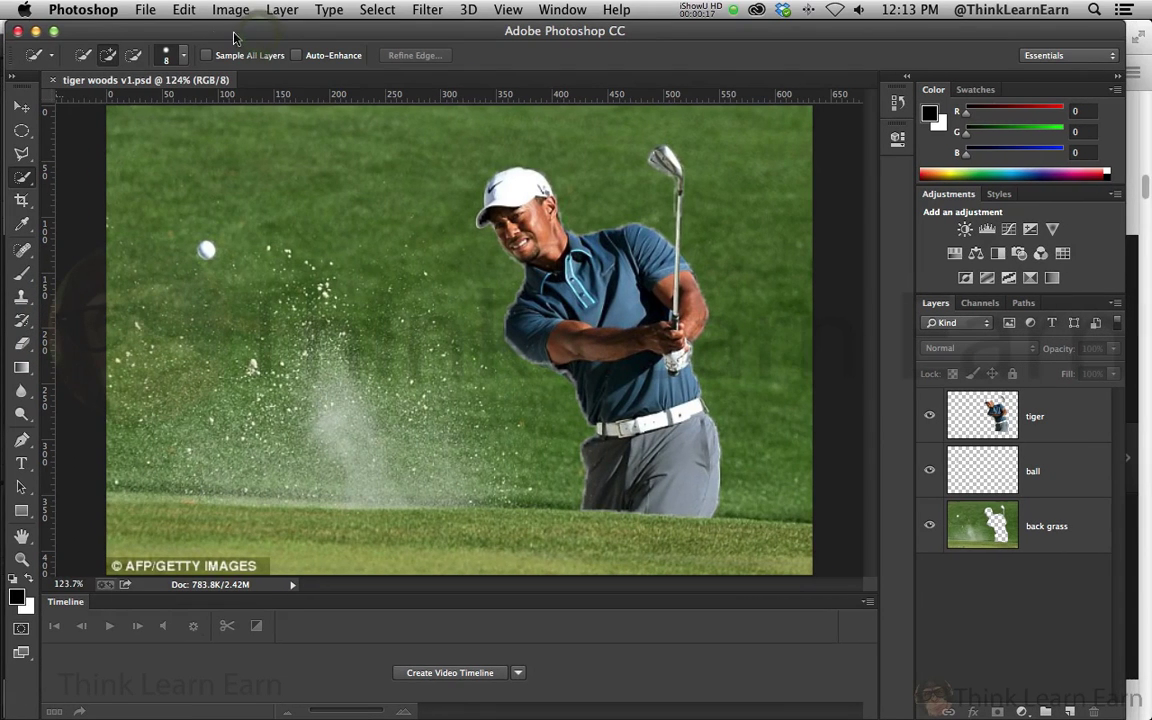
click(53, 31)
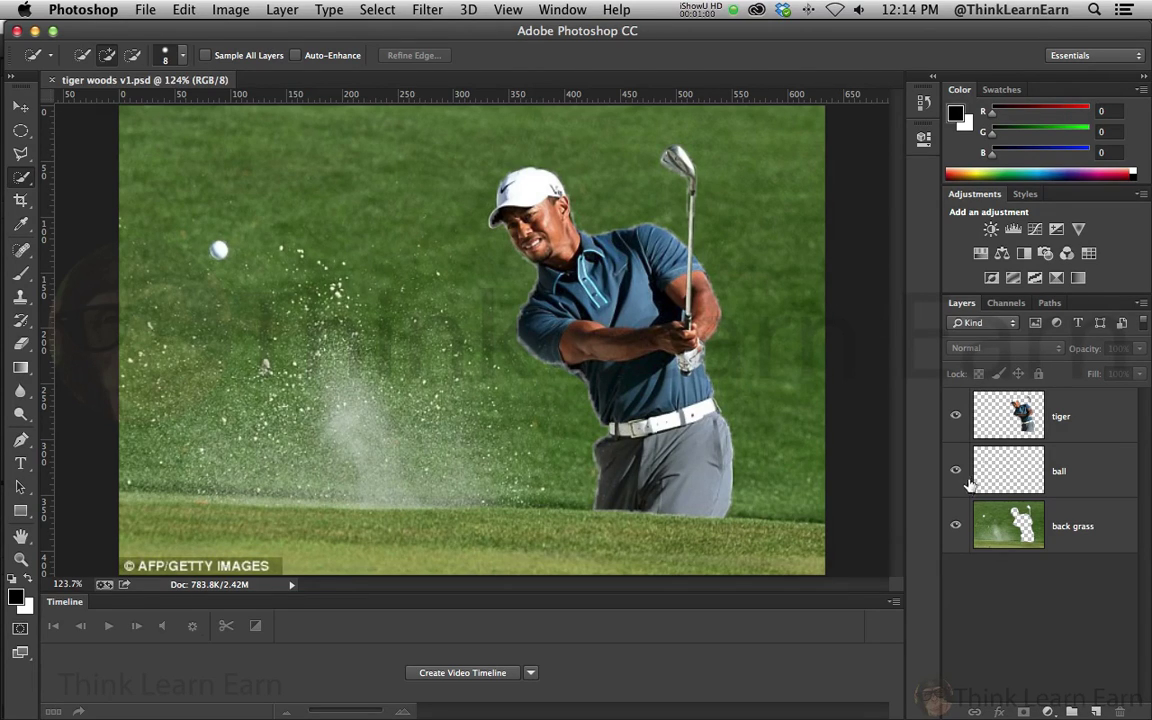
alt+click(957, 528)
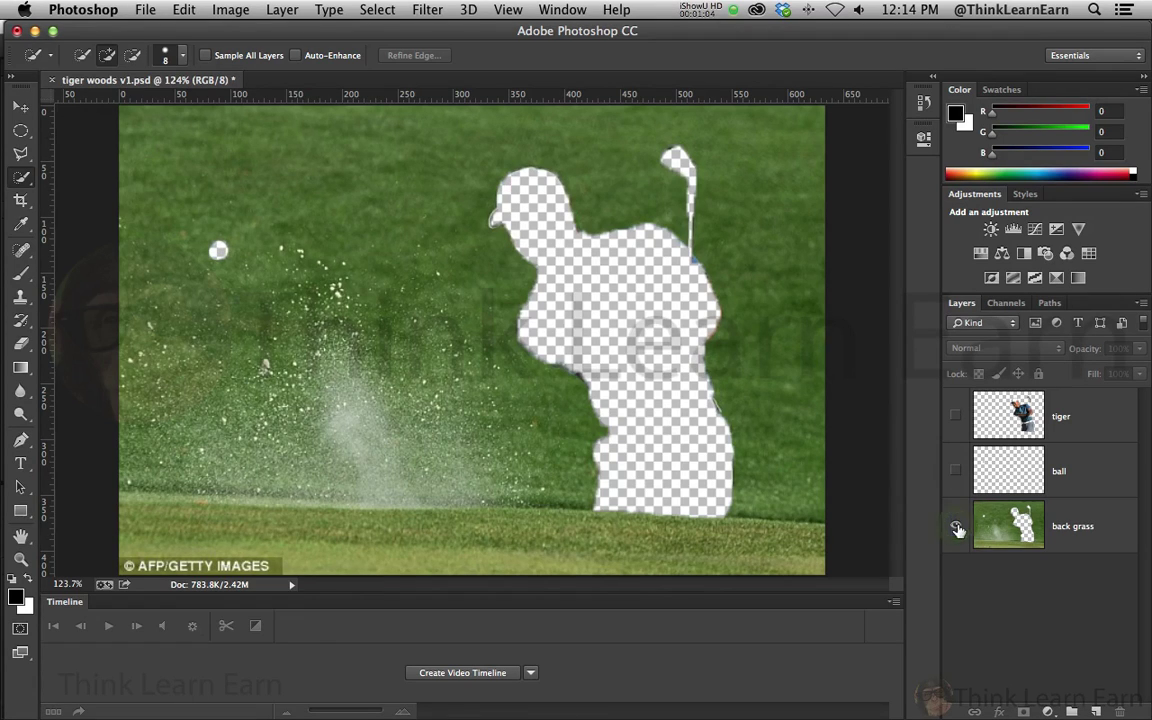
click(1060, 526)
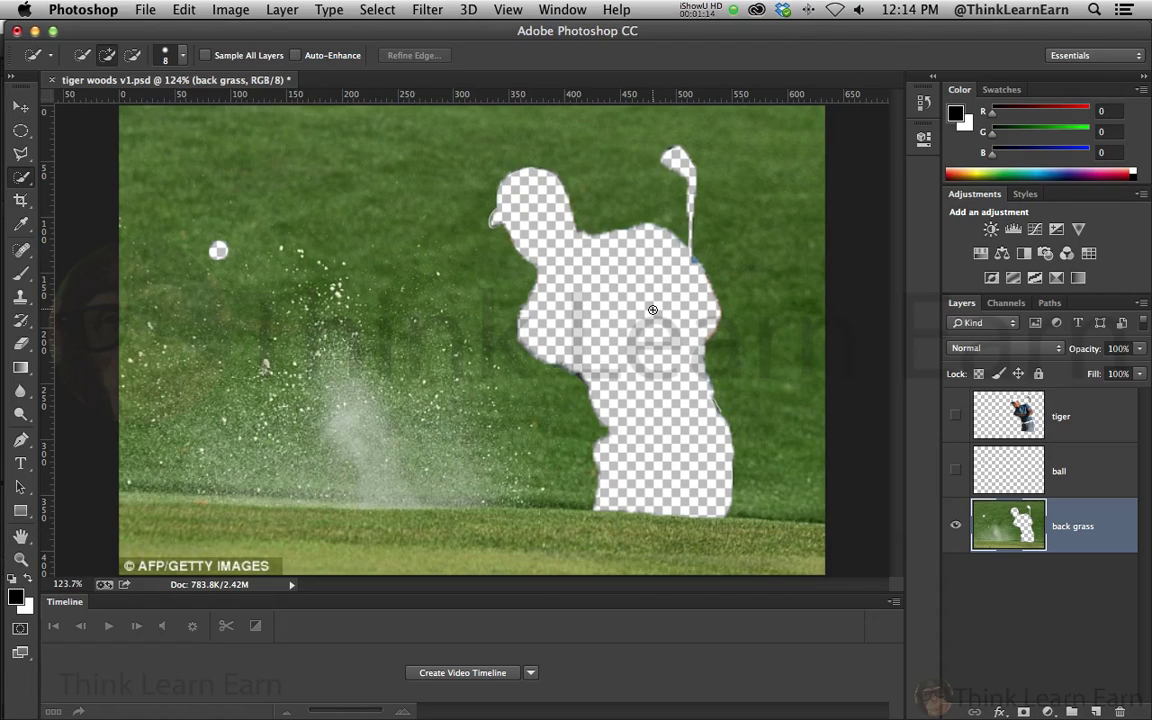
- Select the transparent golfer and club cutout on the back grass layer with the Magic Wand, including the area near the shoulder
key(w)
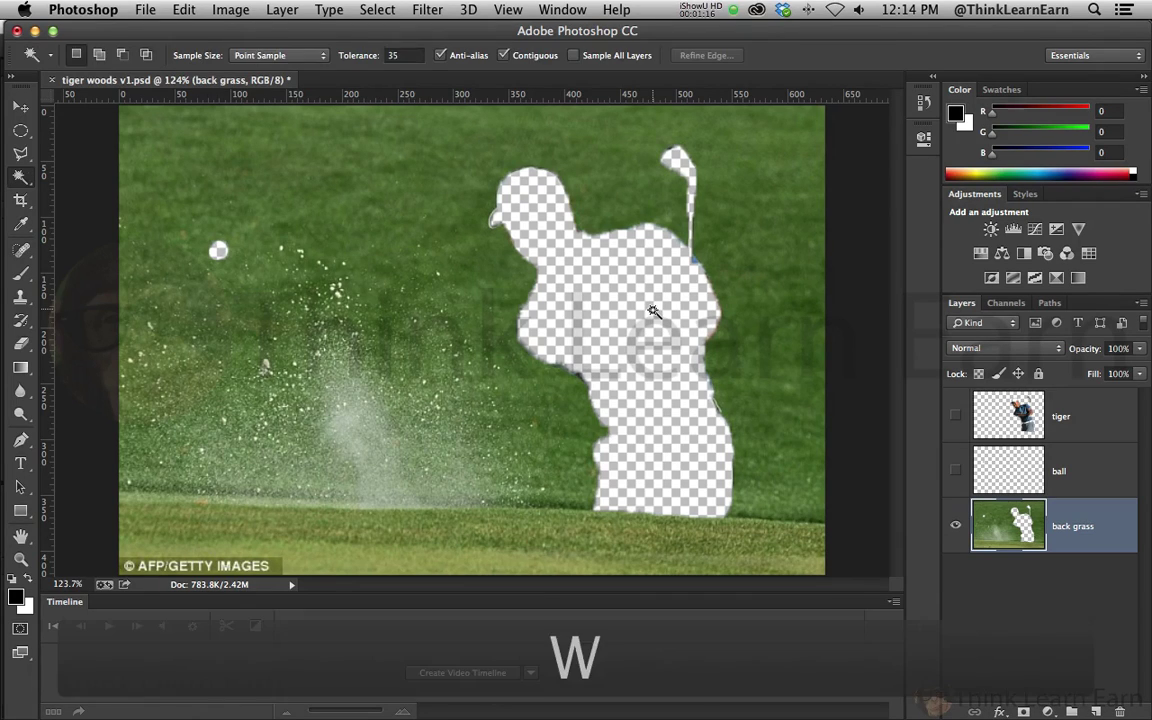
click(626, 296)
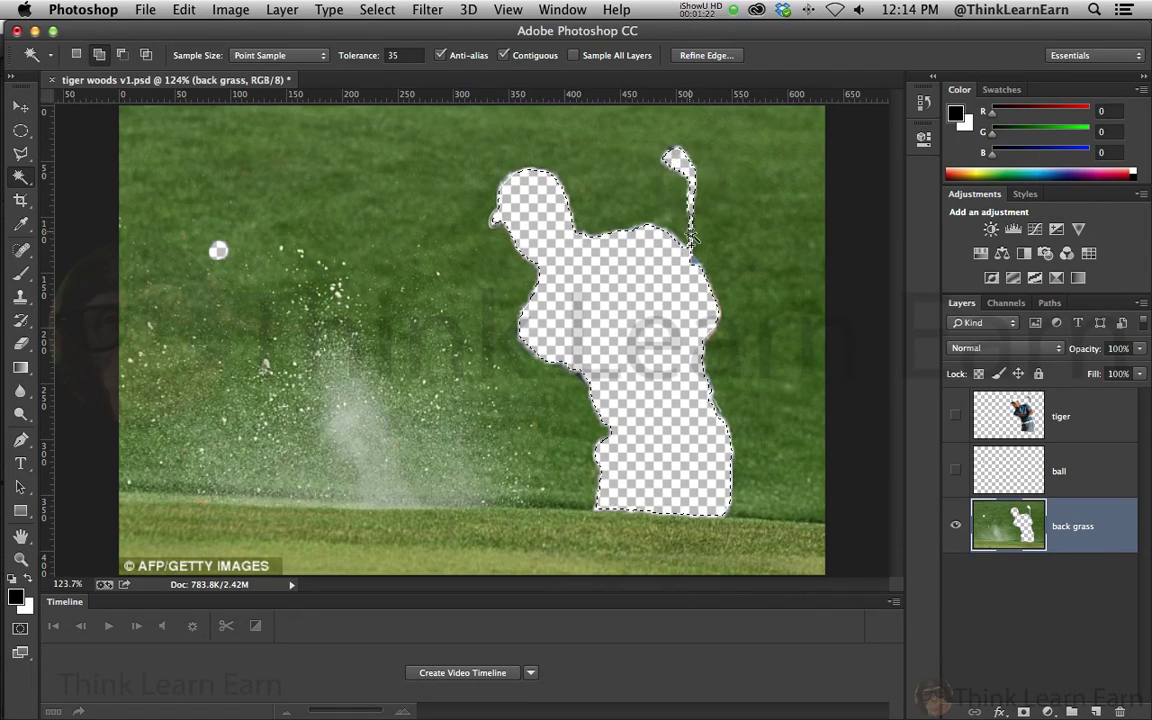
shift+click(682, 268)
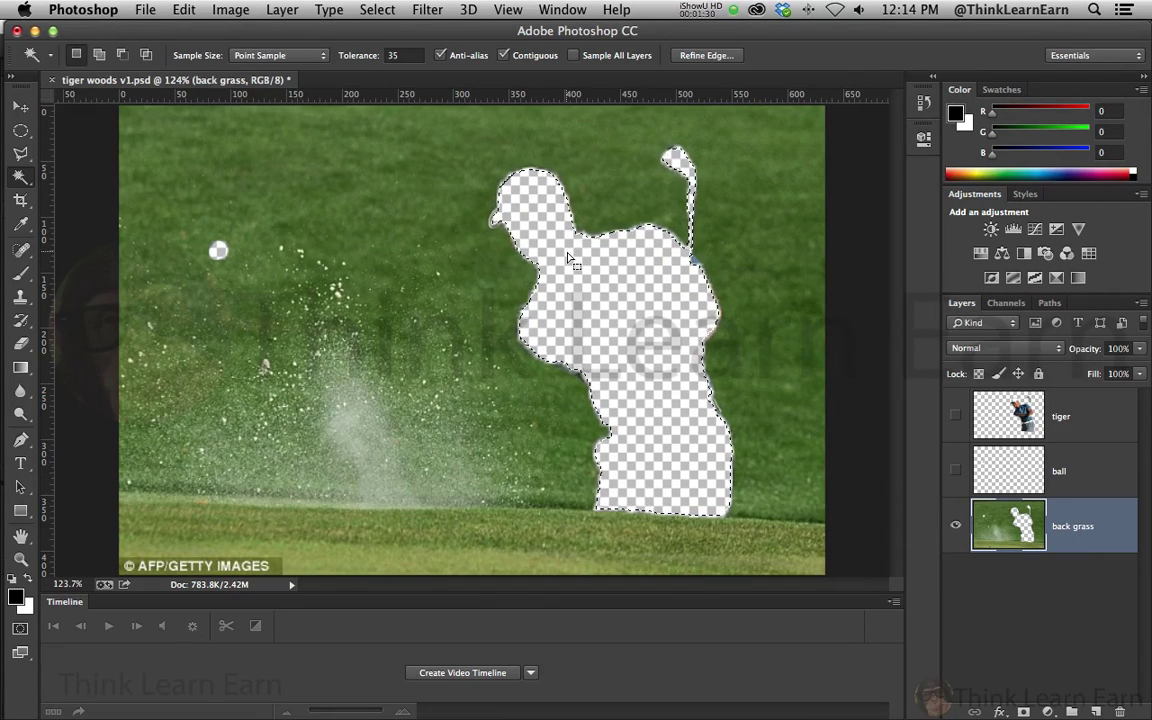
- Expand the golfer-shaped selection by 6 pixels
click(378, 10)
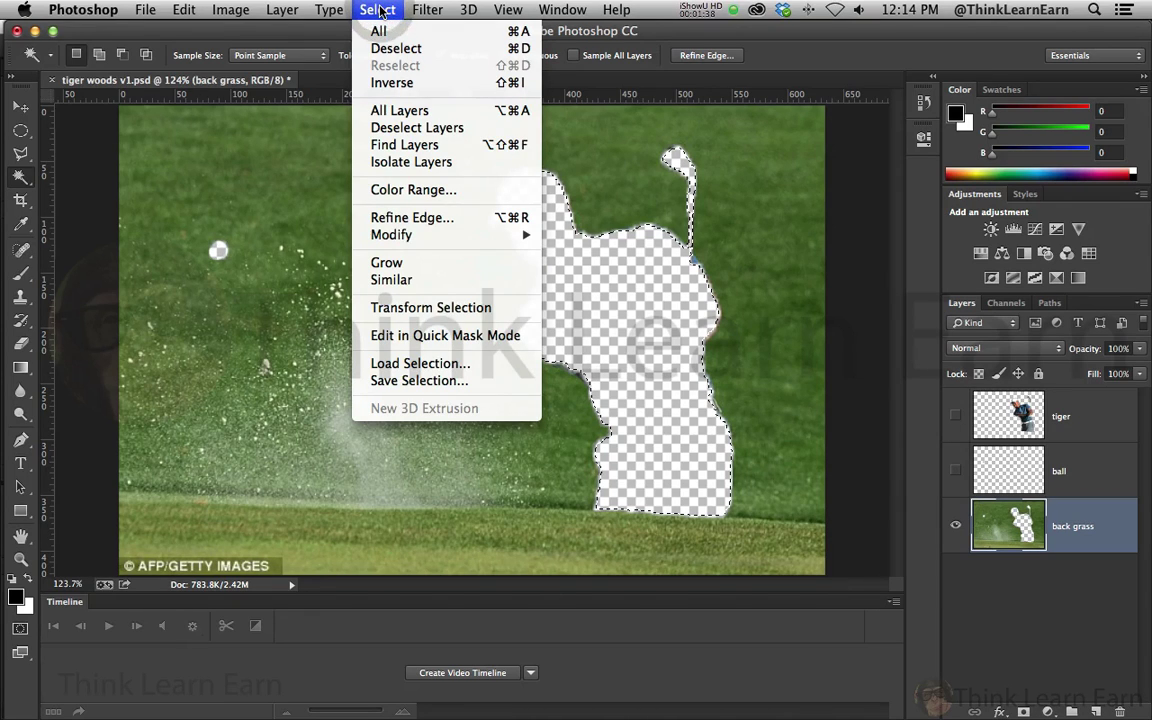
mouse_move(398, 232)
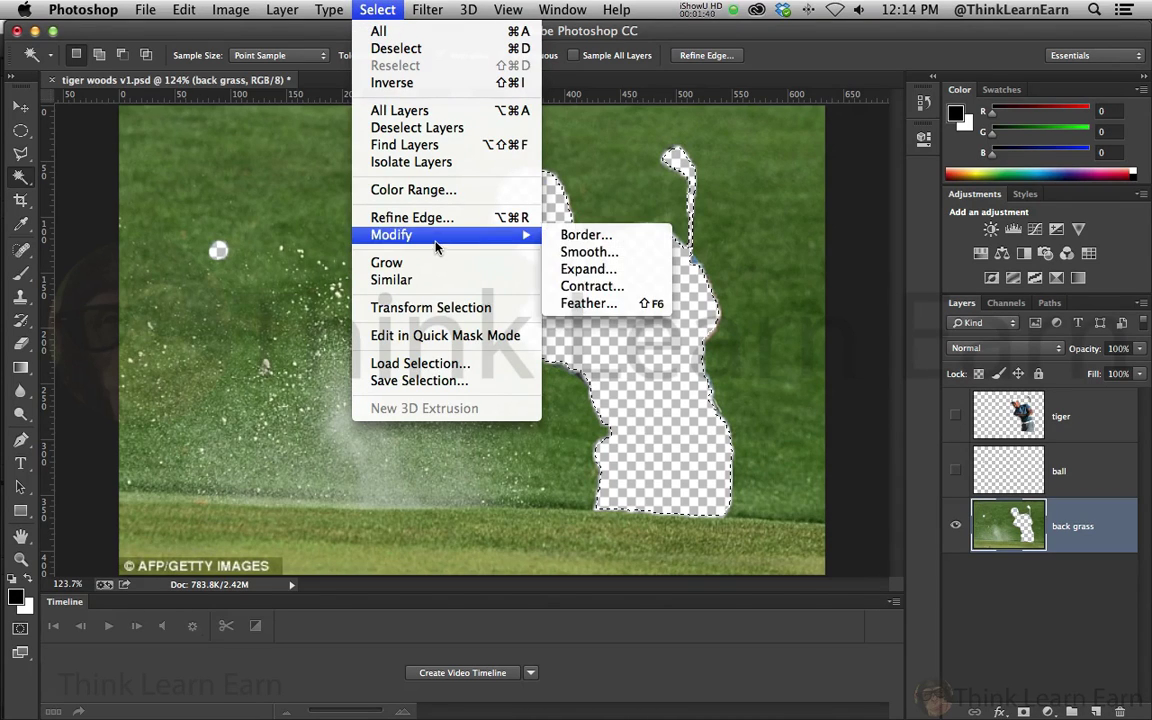
click(585, 270)
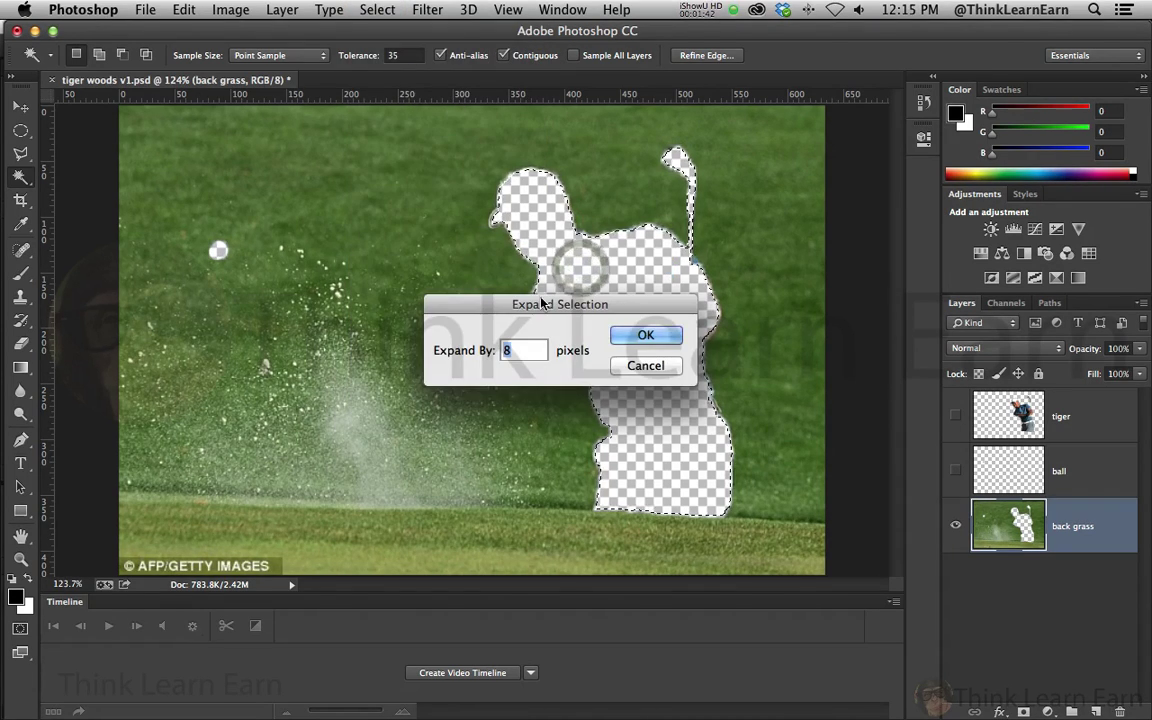
drag(540, 300, 384, 304)
text(6)
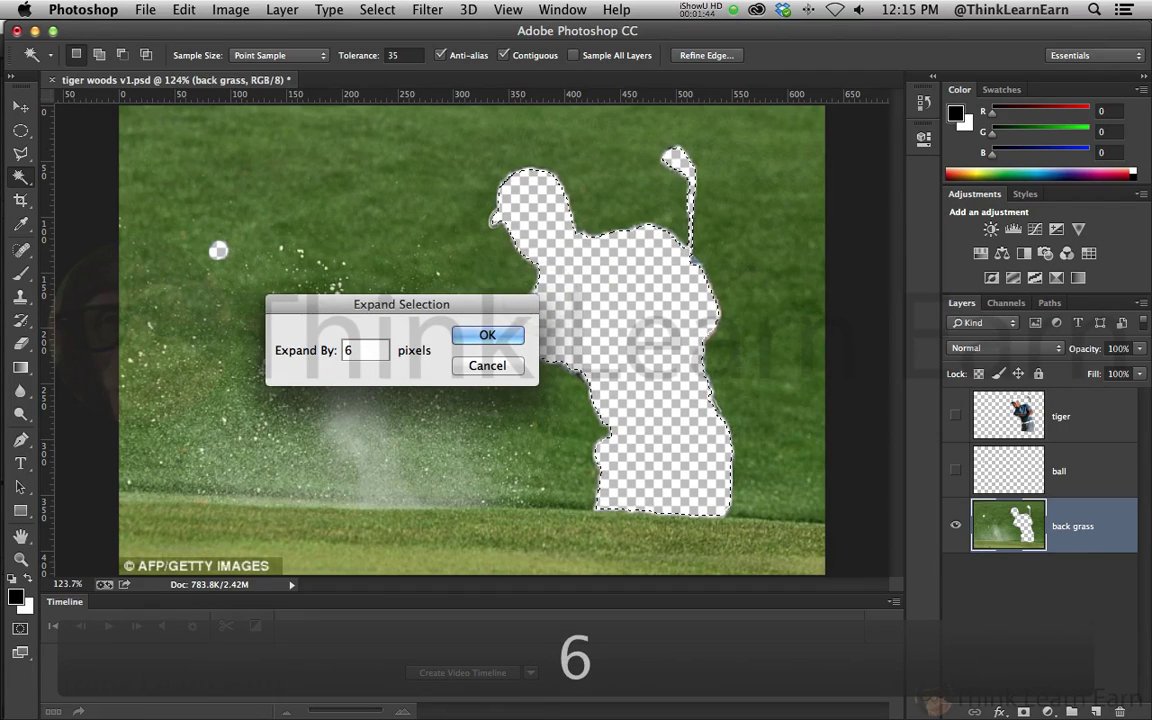
click(487, 335)
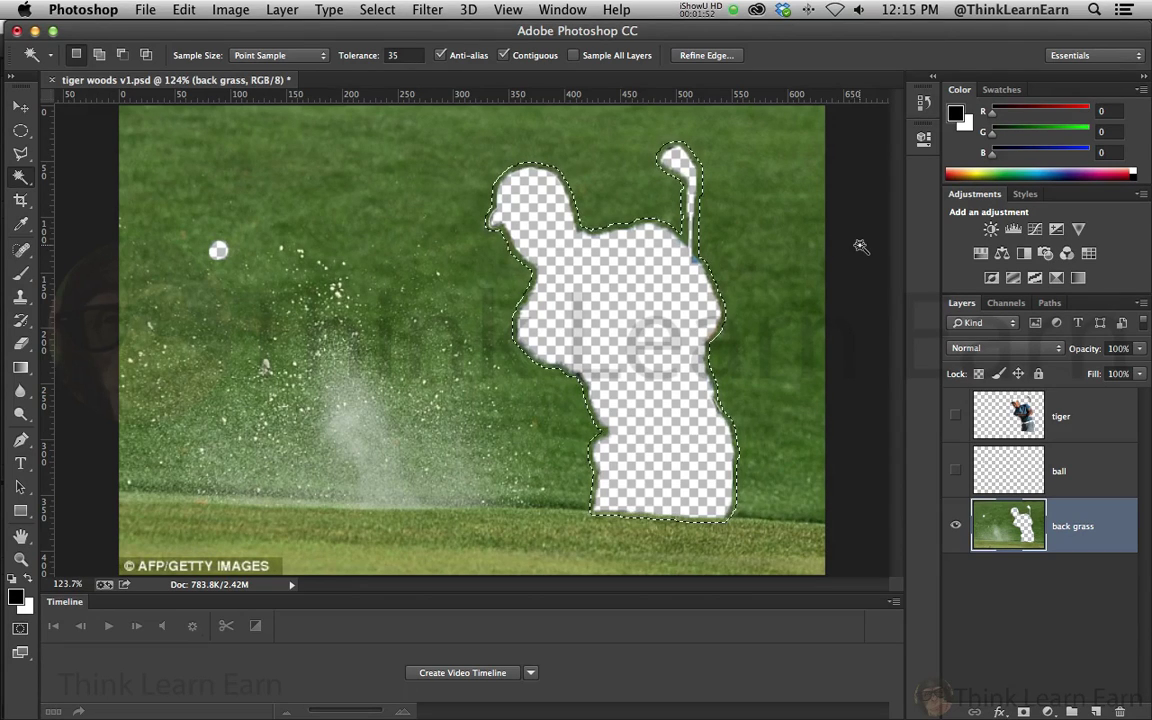
- Try a Content-Aware fill at 100% opacity in the golfer-shaped selection, deselect, and undo both actions
key(shift+BackSpace)
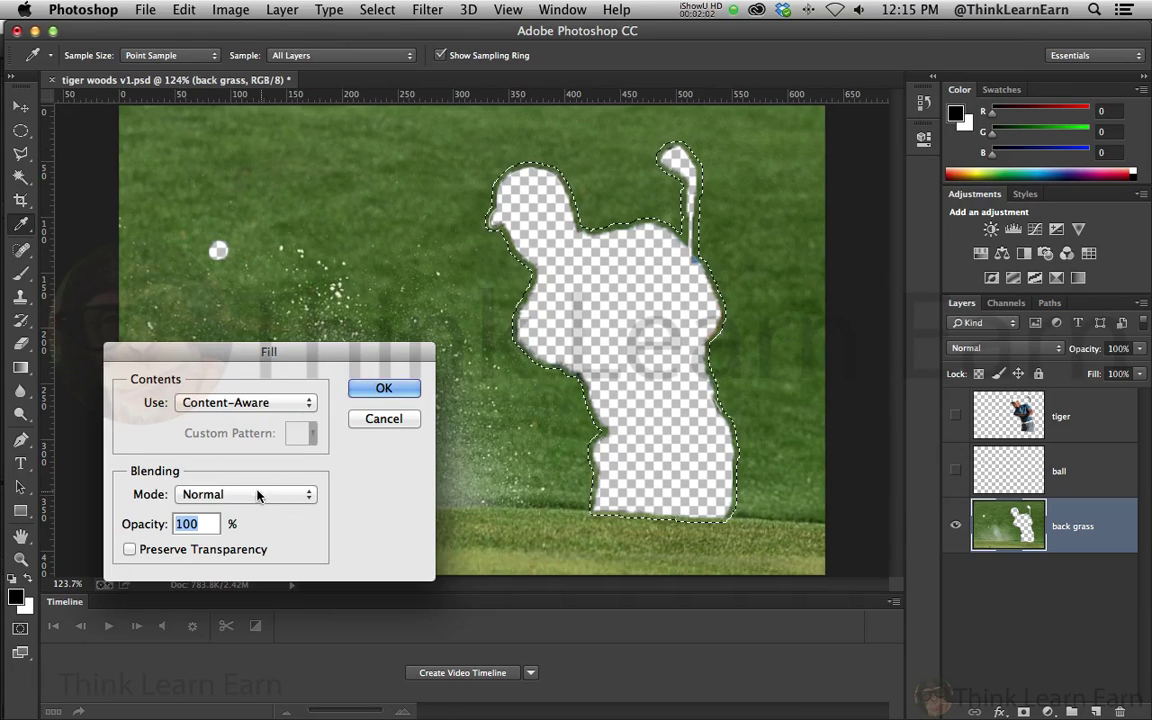
click(384, 390)
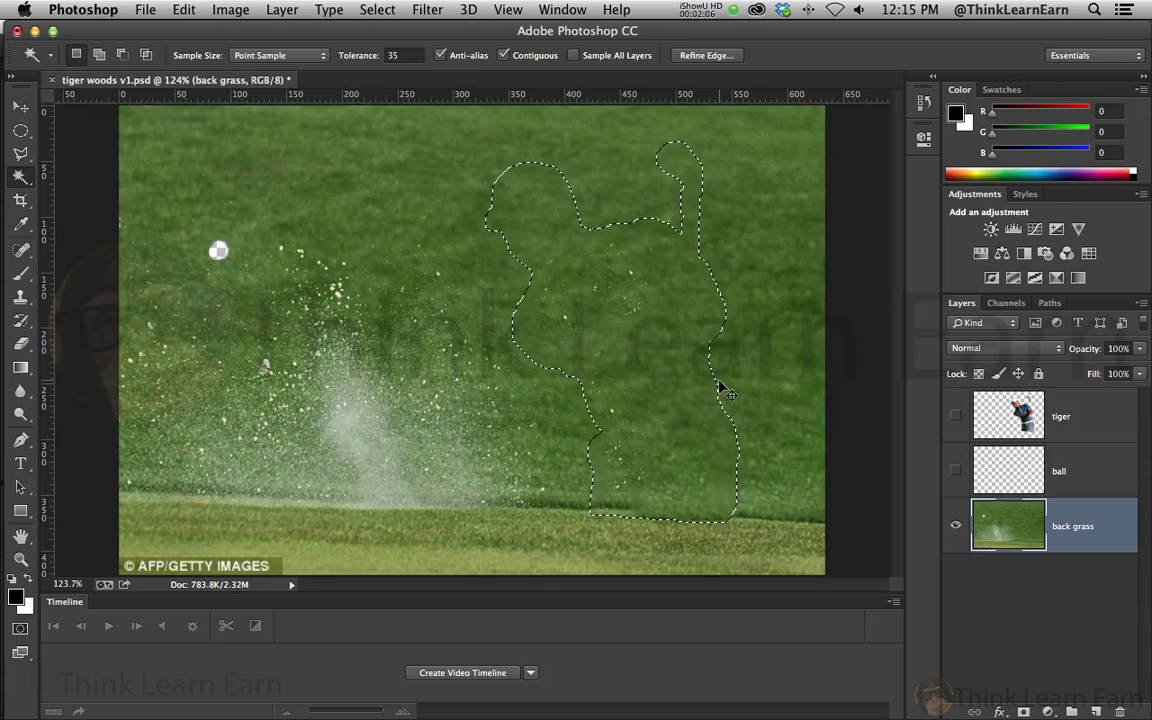
key(super+d)
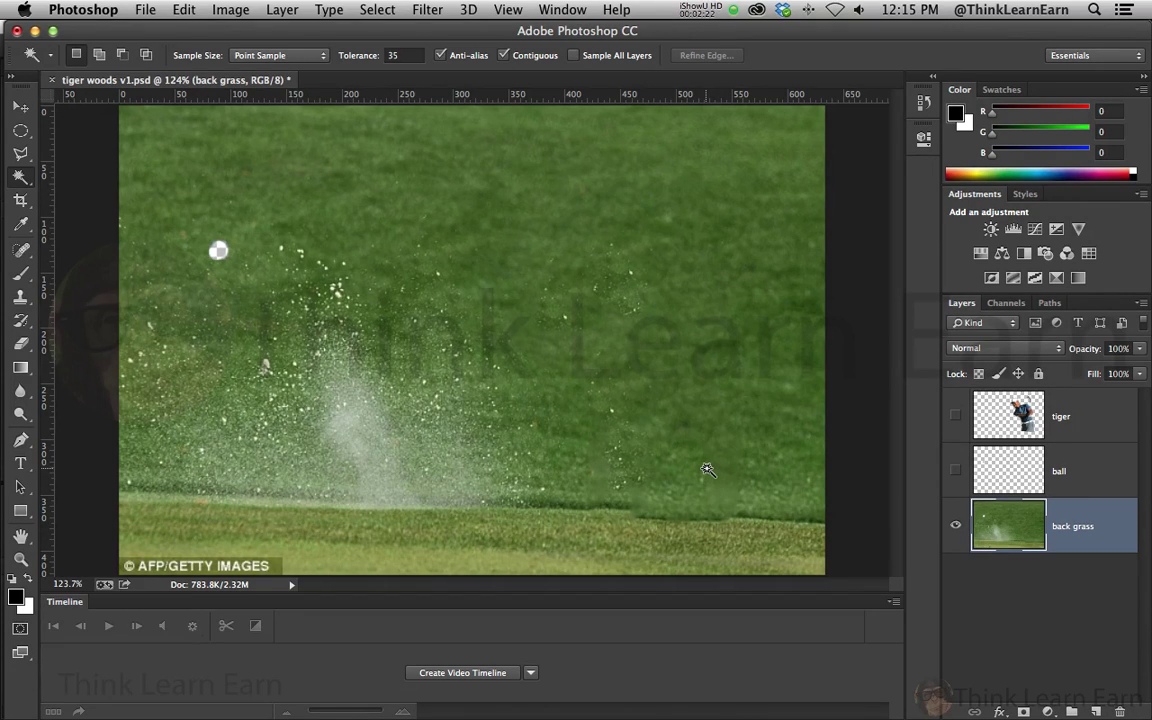
key(alt+super+z)
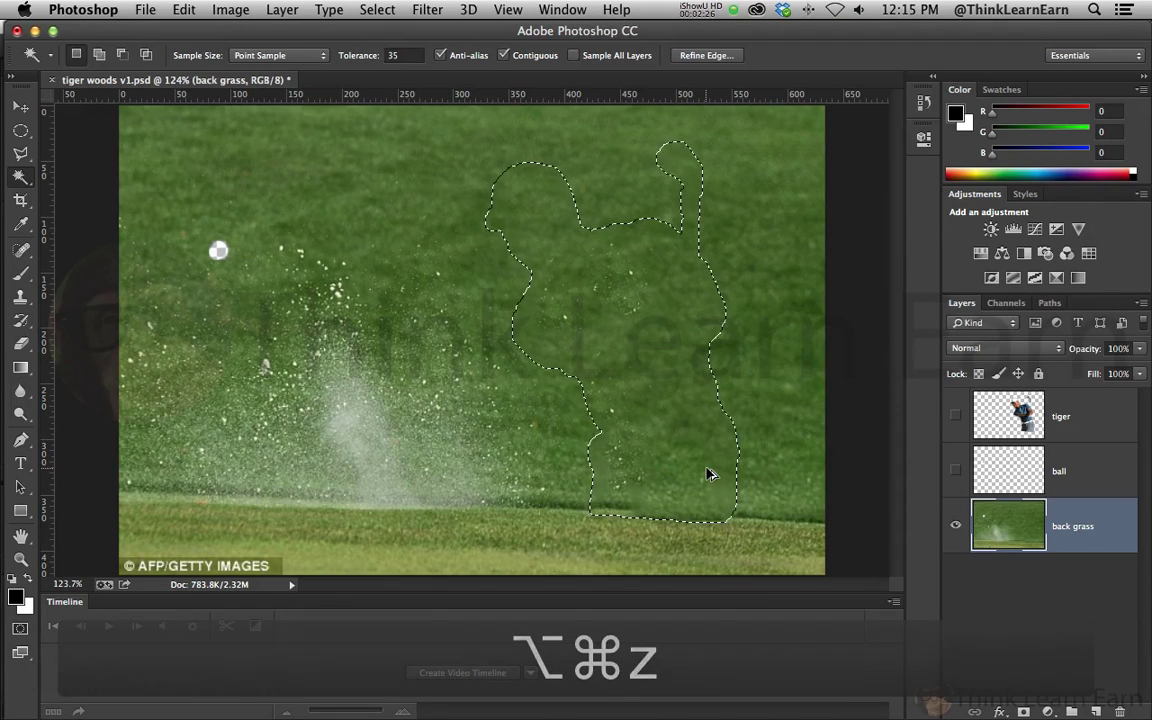
key(super+z)
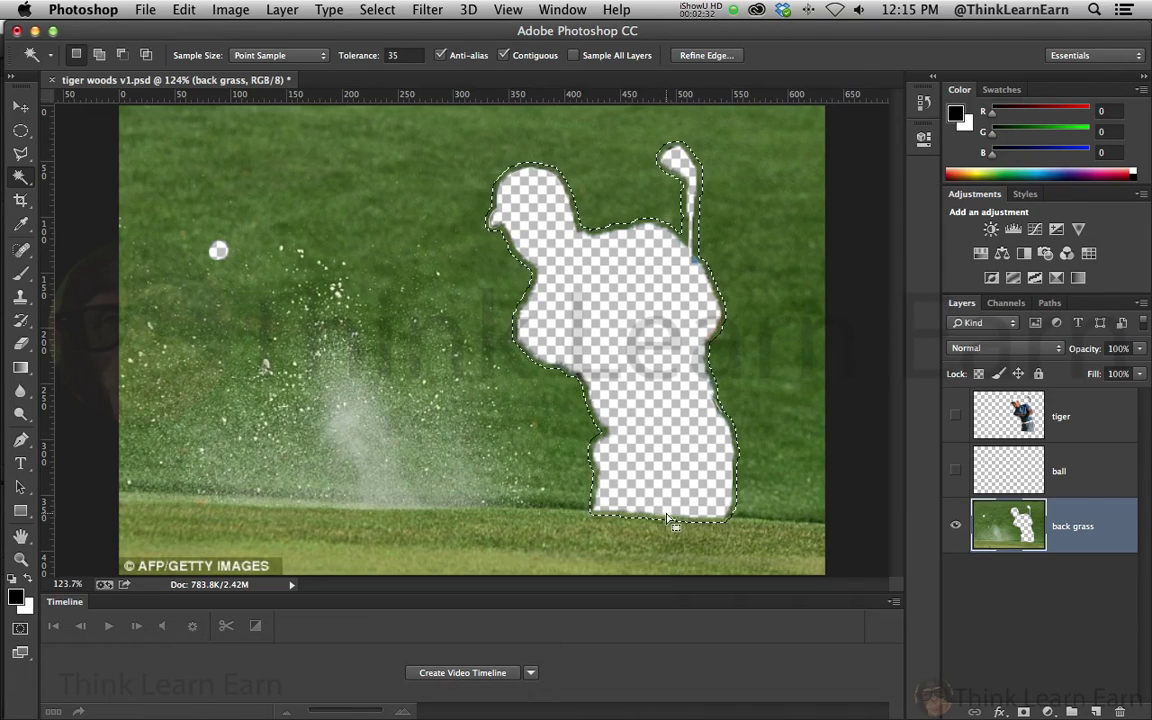
- Try to trim the selection's lower edge along the grass line with the Elliptical Marquee and undo the attempts
key(m)
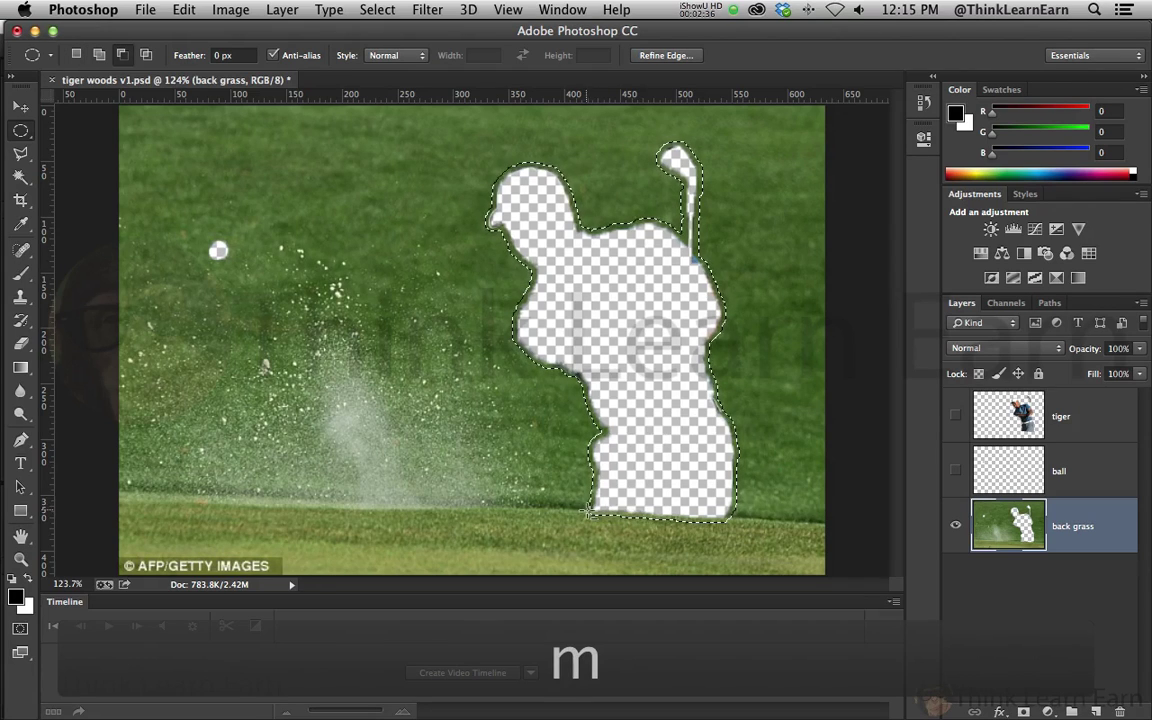
drag(583, 505, 736, 535)
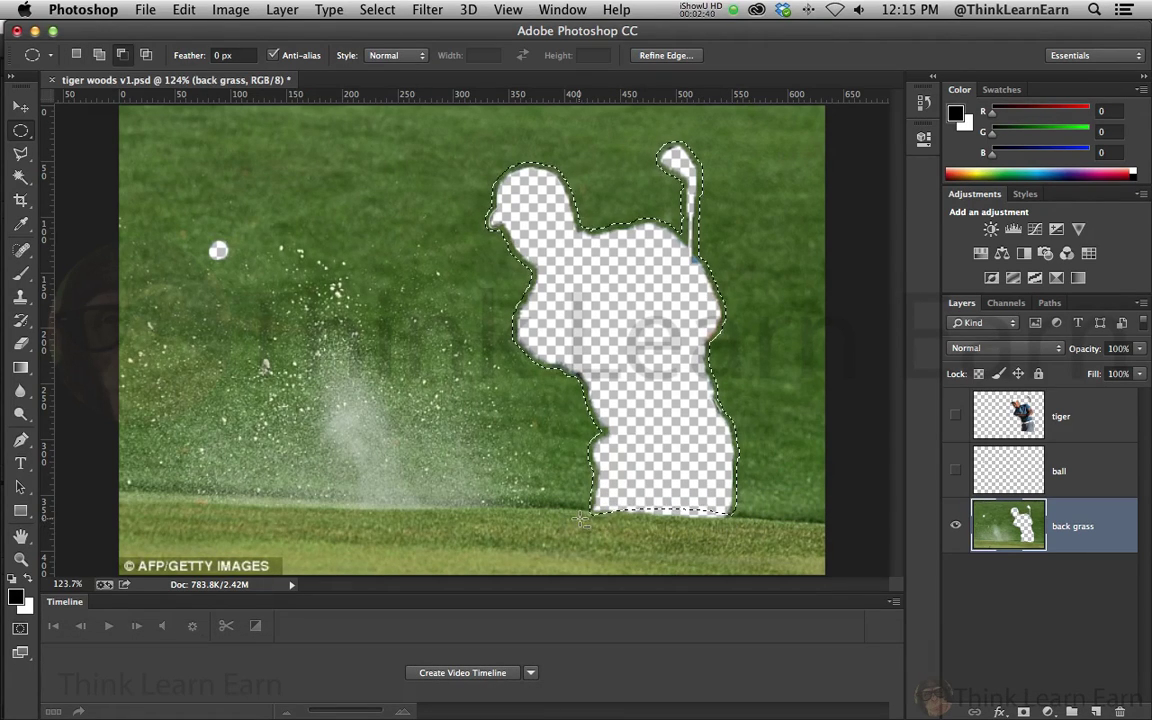
key(super+z)
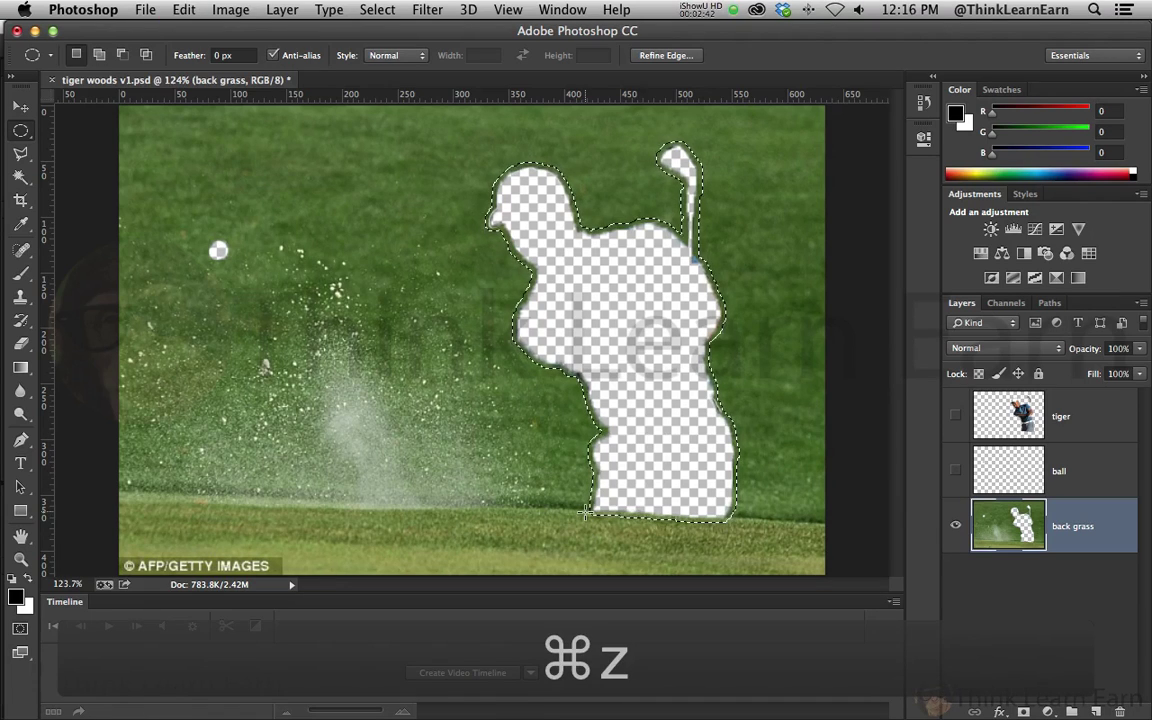
drag(587, 513, 740, 548)
key(super+z)
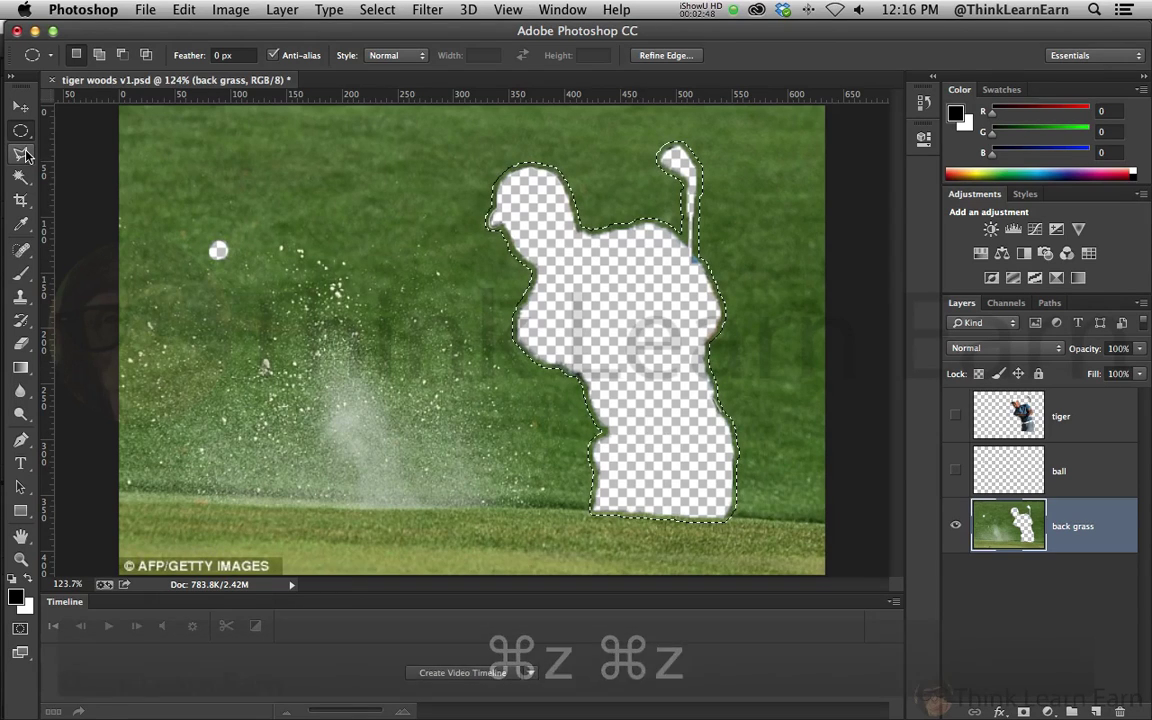
- Subtract the strip overlapping the lower grass from the golfer-shaped selection with the Rectangular Marquee
key(m)
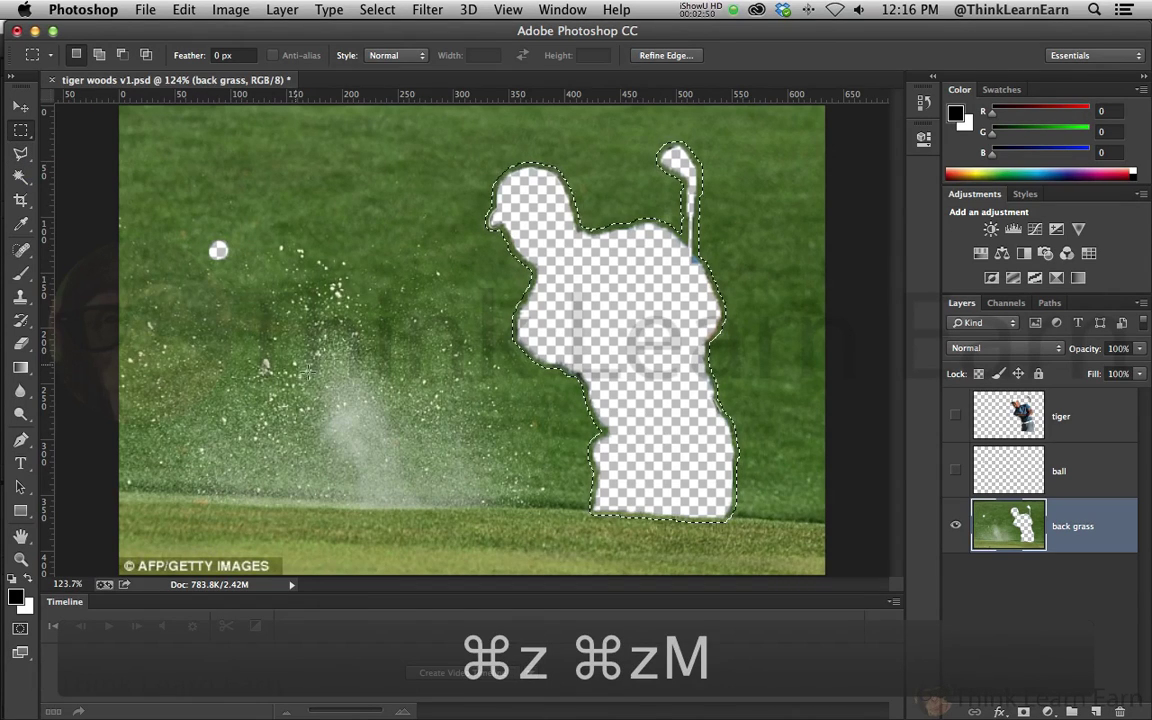
key(alt)
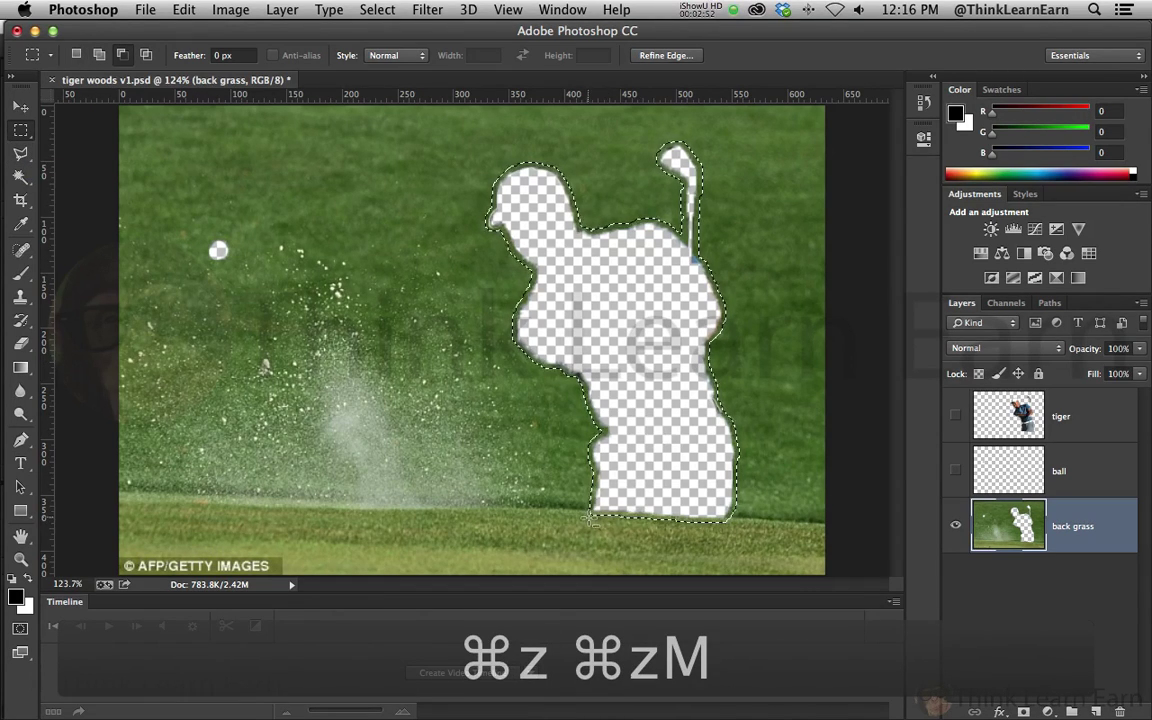
drag(583, 511, 734, 540)
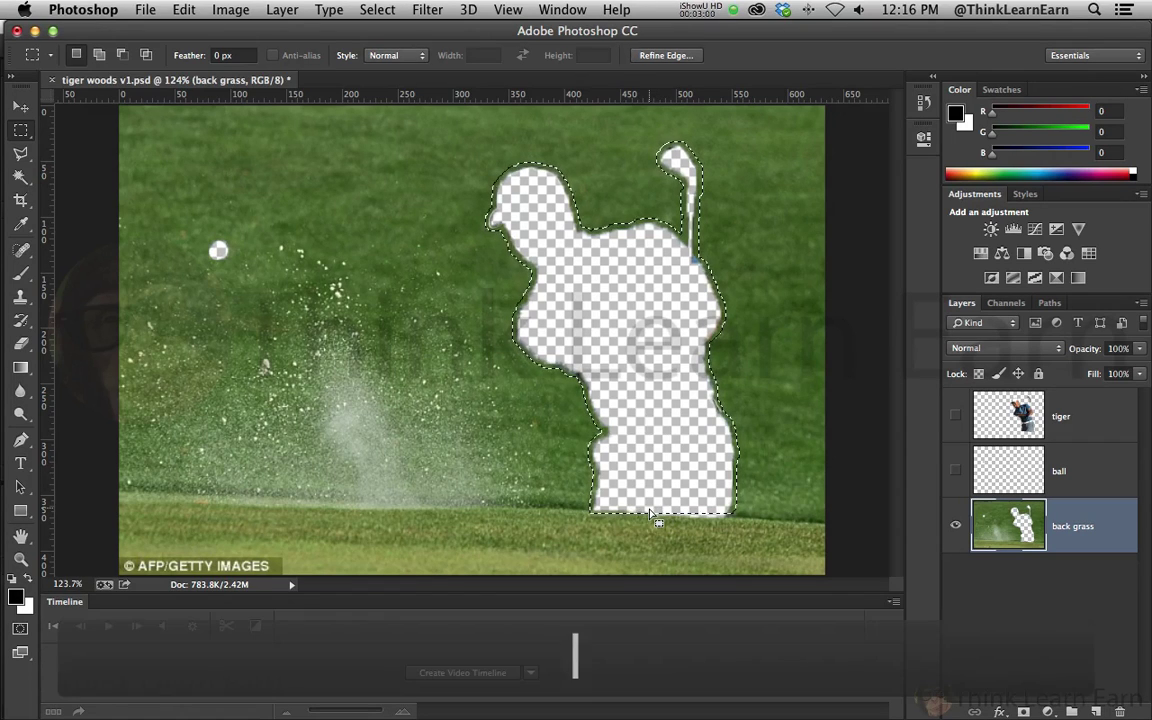
- Refine the lower edge of the golfer-shaped selection along the grass line with the Magnetic Lasso and the regular Lasso
key(l)
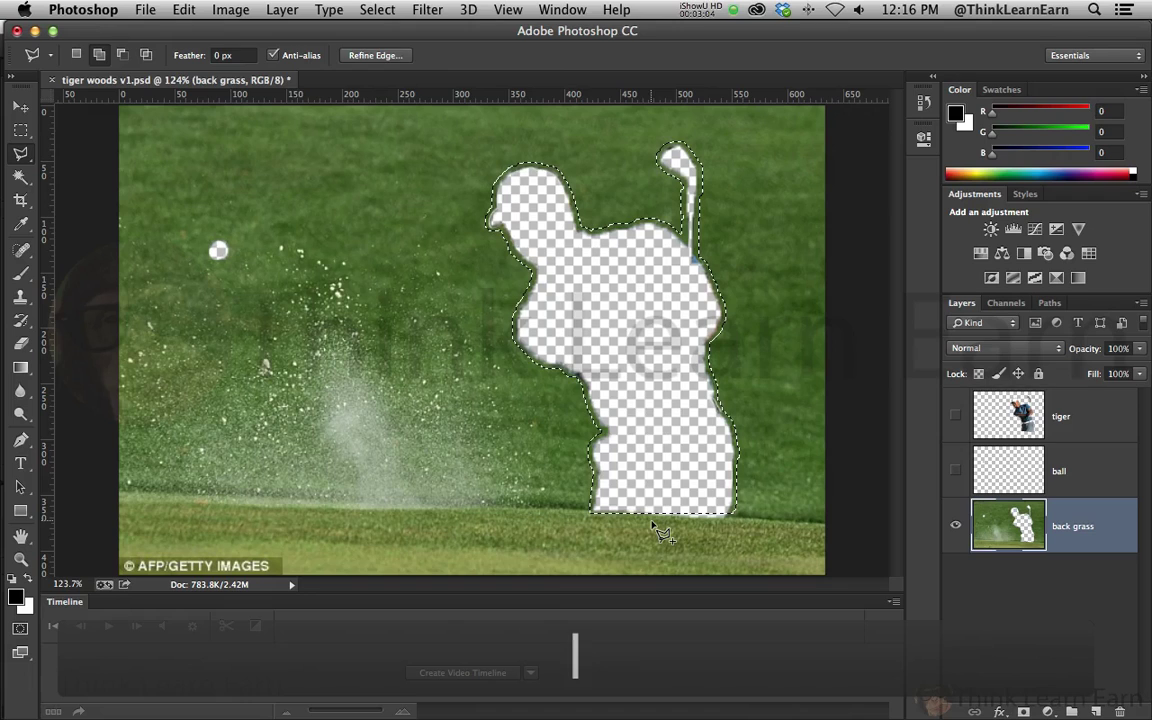
key(shift+l)
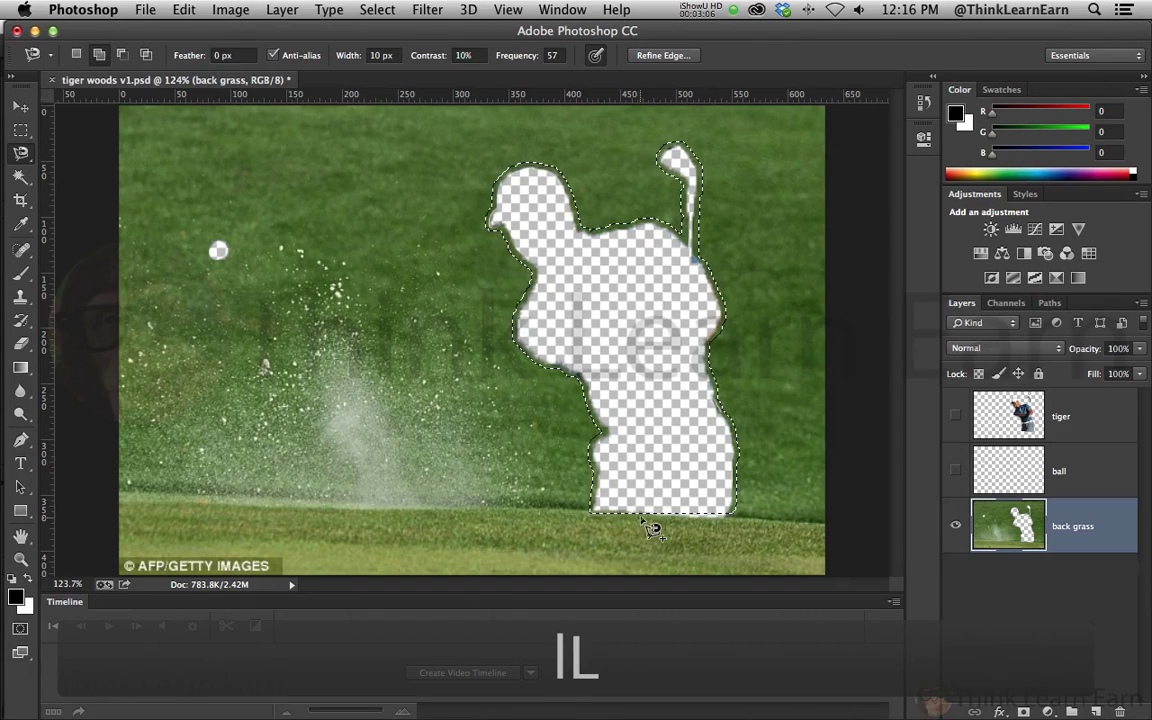
click(708, 514)
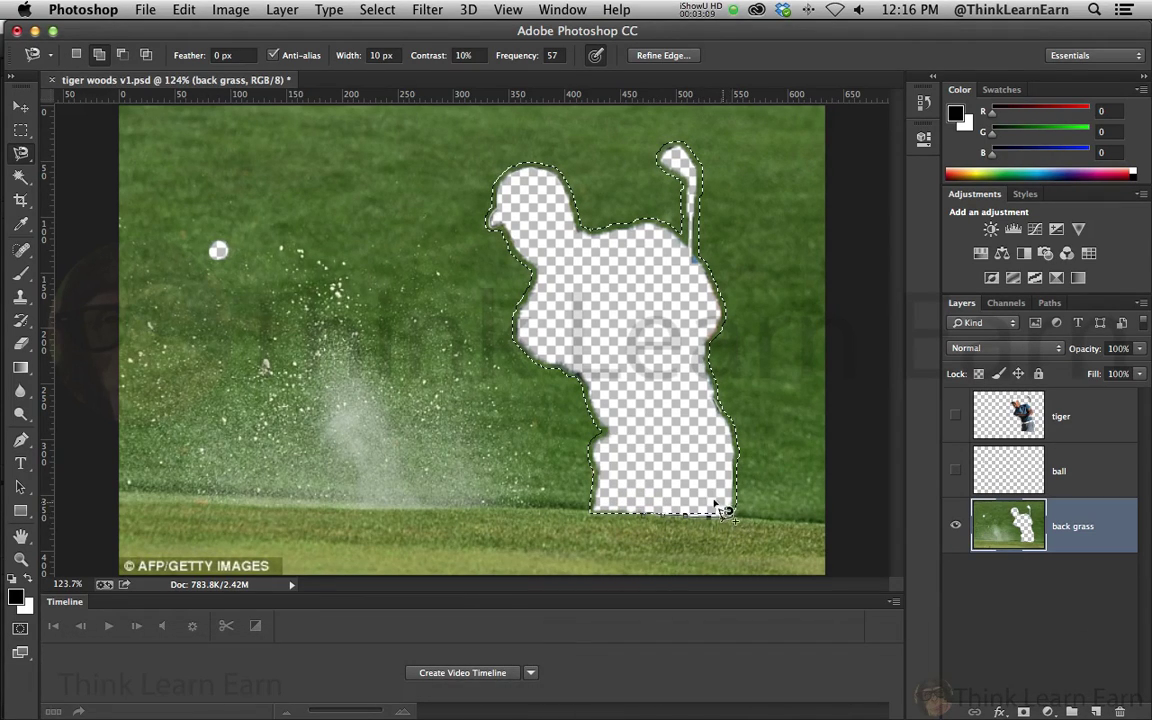
double_click(639, 520)
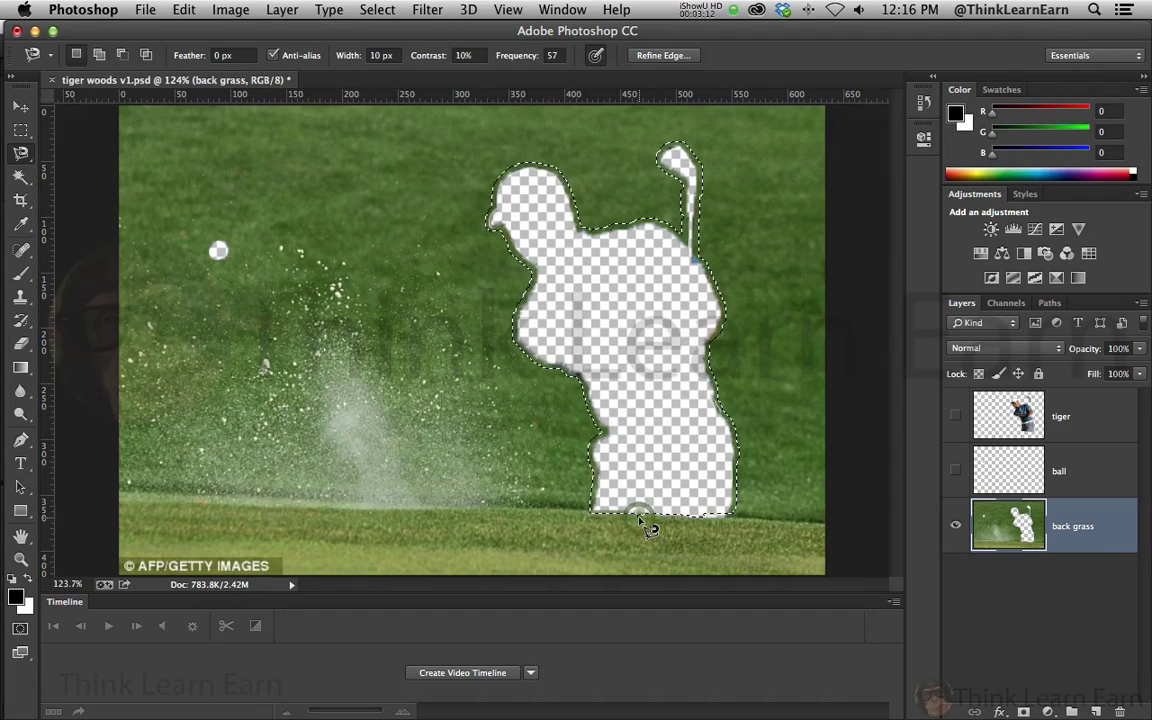
key(l)
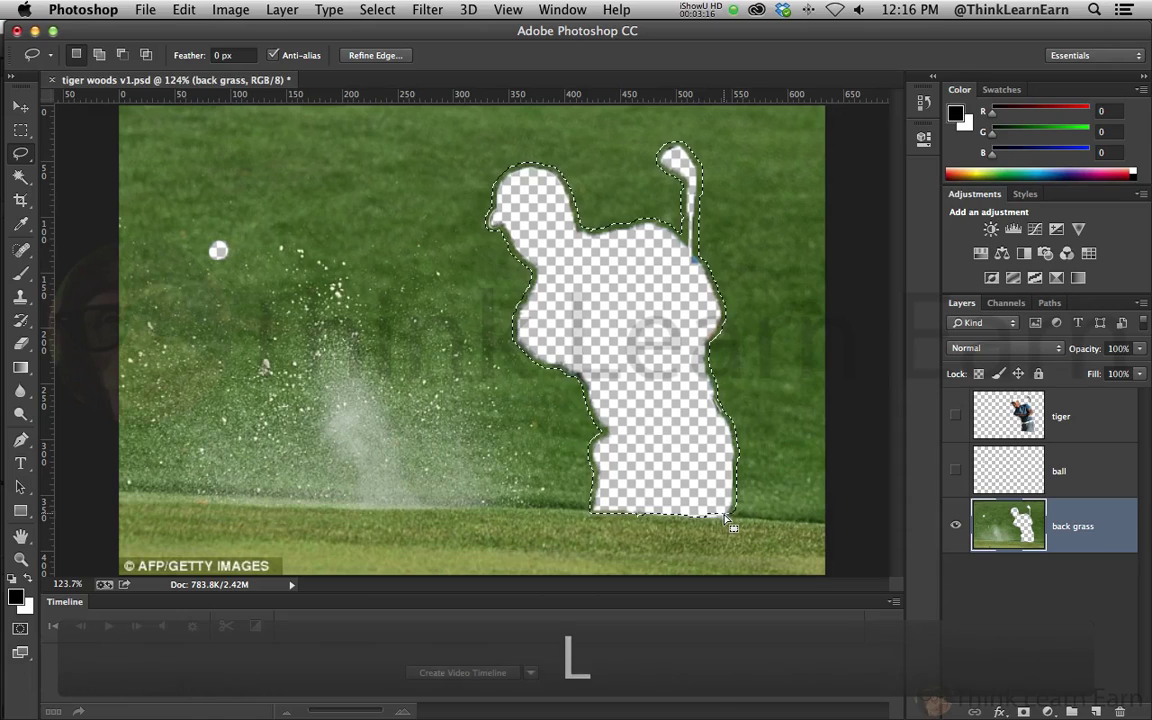
mouse_move(723, 515)
mouse_down()
mouse_move(658, 502)
mouse_move(692, 498)
mouse_move(680, 517)
mouse_move(724, 516)
mouse_up()
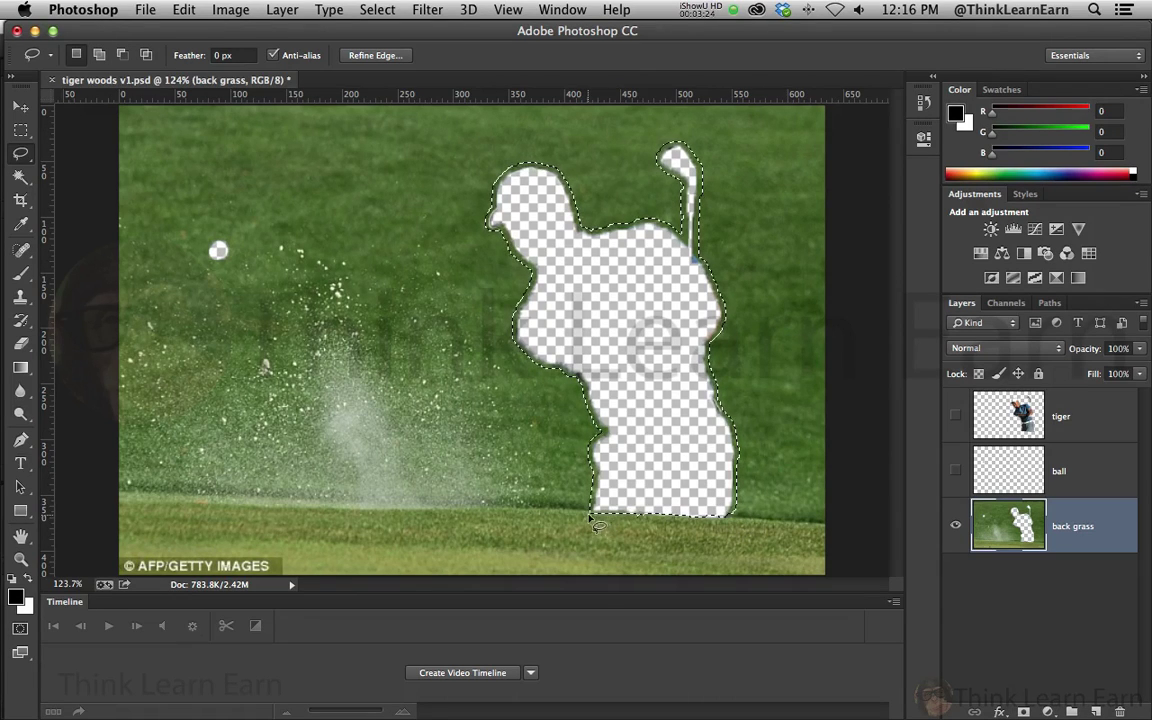
- Fill the golfer-shaped selection with Content-Aware in Normal mode at 100% opacity and deselect it
key(shift)
key(shift+BackSpace)
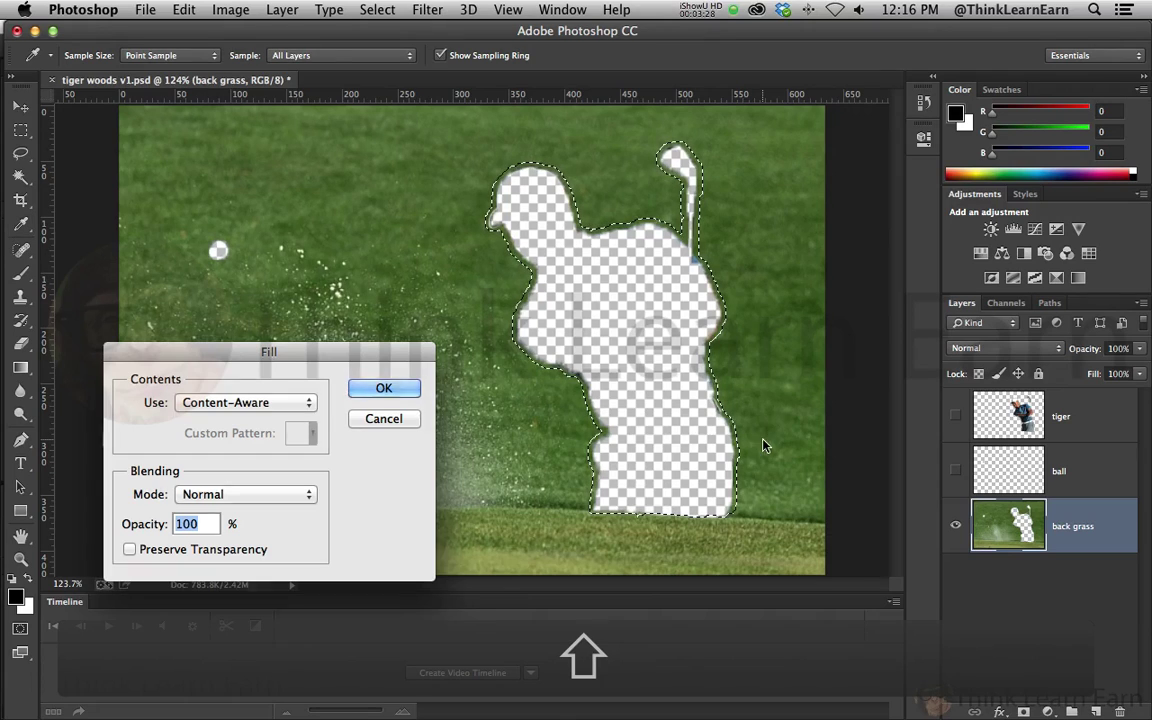
key(Return)
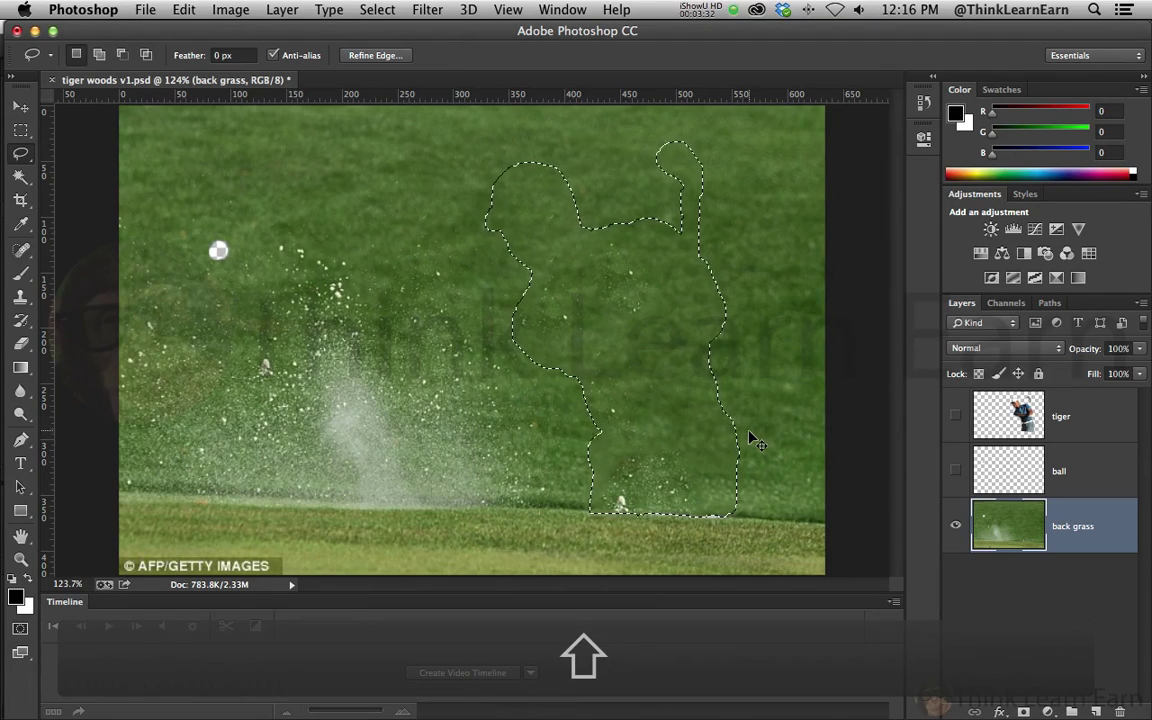
key(super+d)
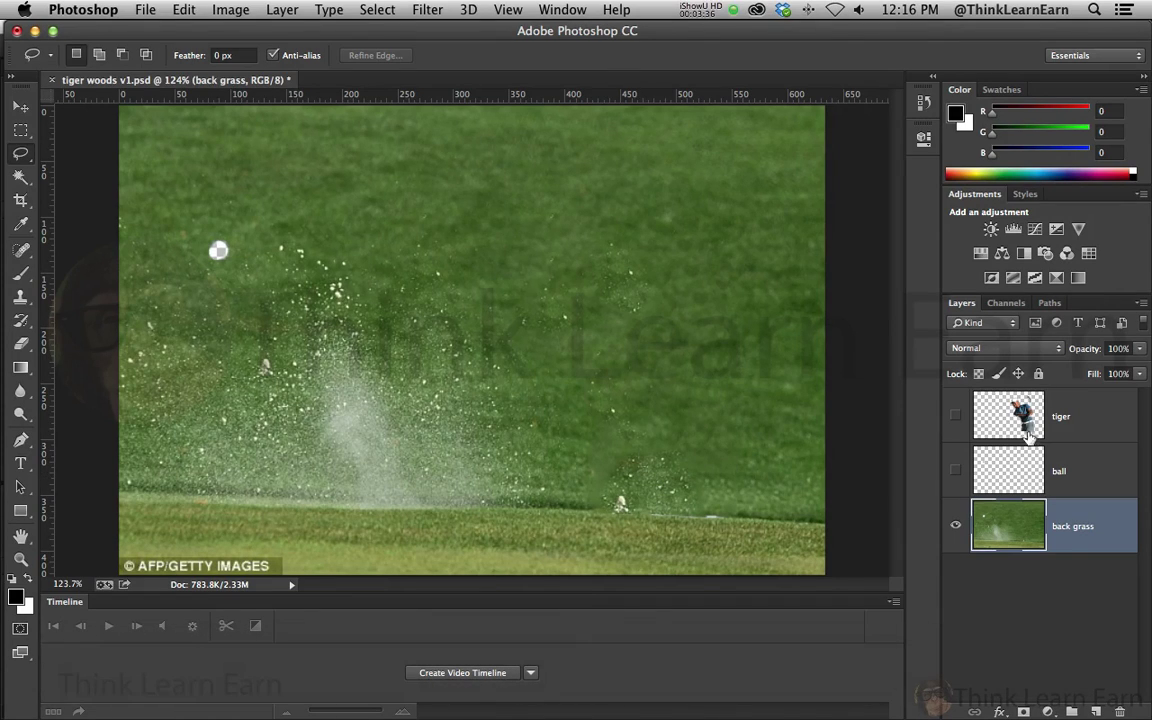
- Show the tiger layer over the filled back grass
click(955, 417)
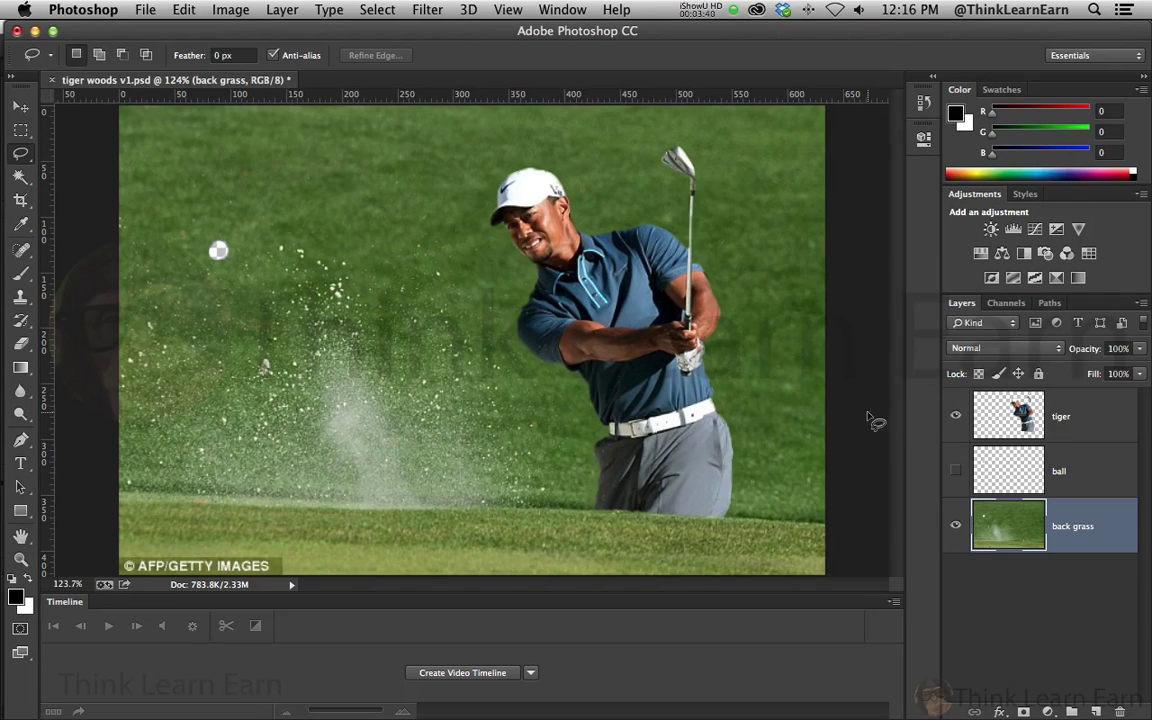
- Try shifting the back grass and the golfer with the Move tool to check the rebuilt background, and undo both moves
key(v)
drag(629, 352, 585, 352)
key(super+z)
super+click(963, 413)
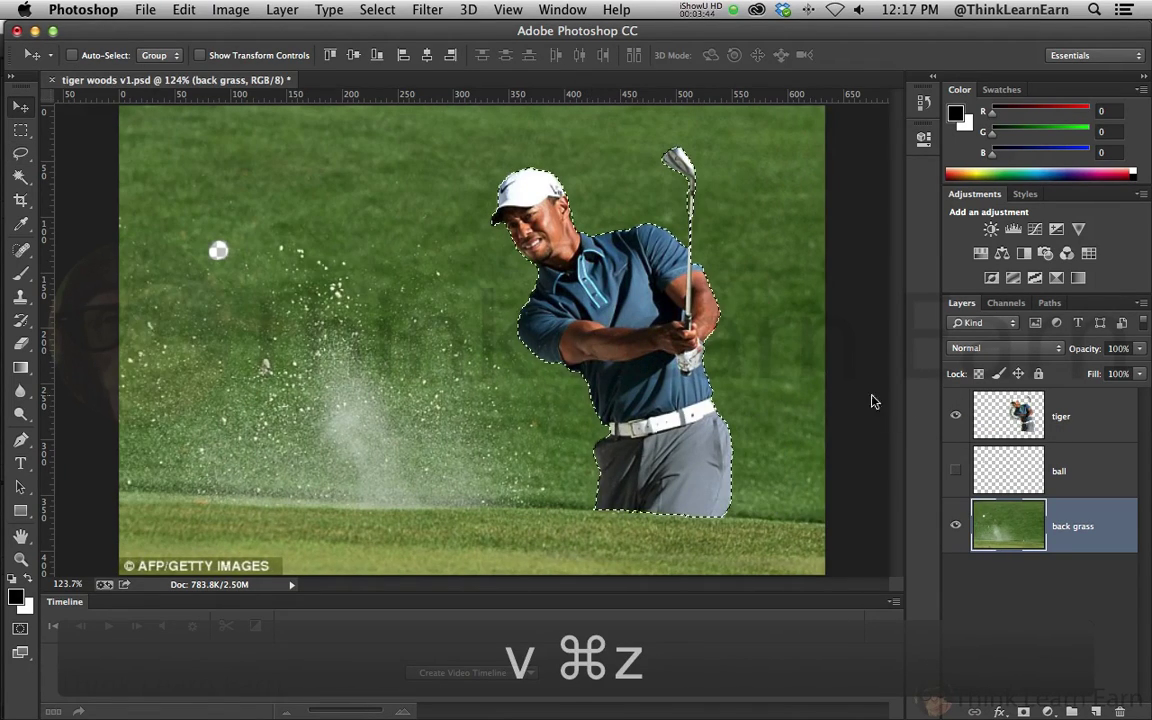
key(super+d)
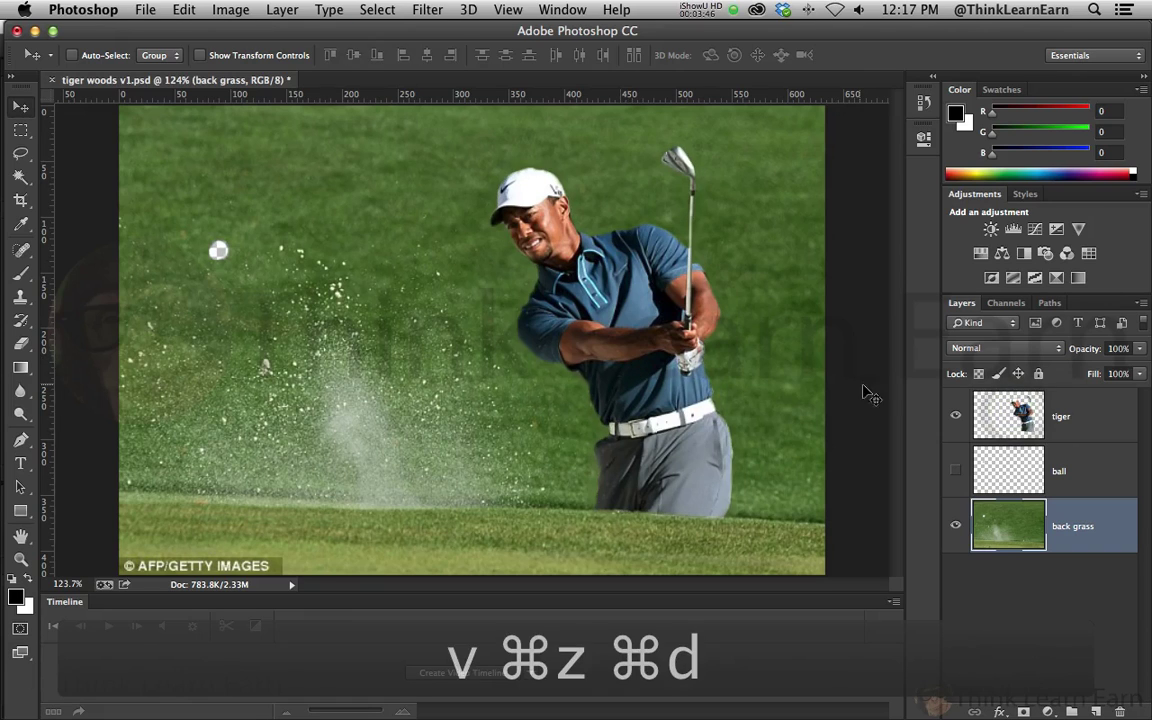
click(978, 414)
mouse_move(640, 345)
mouse_down()
mouse_move(437, 345)
mouse_move(660, 348)
mouse_up()
key(super+z)
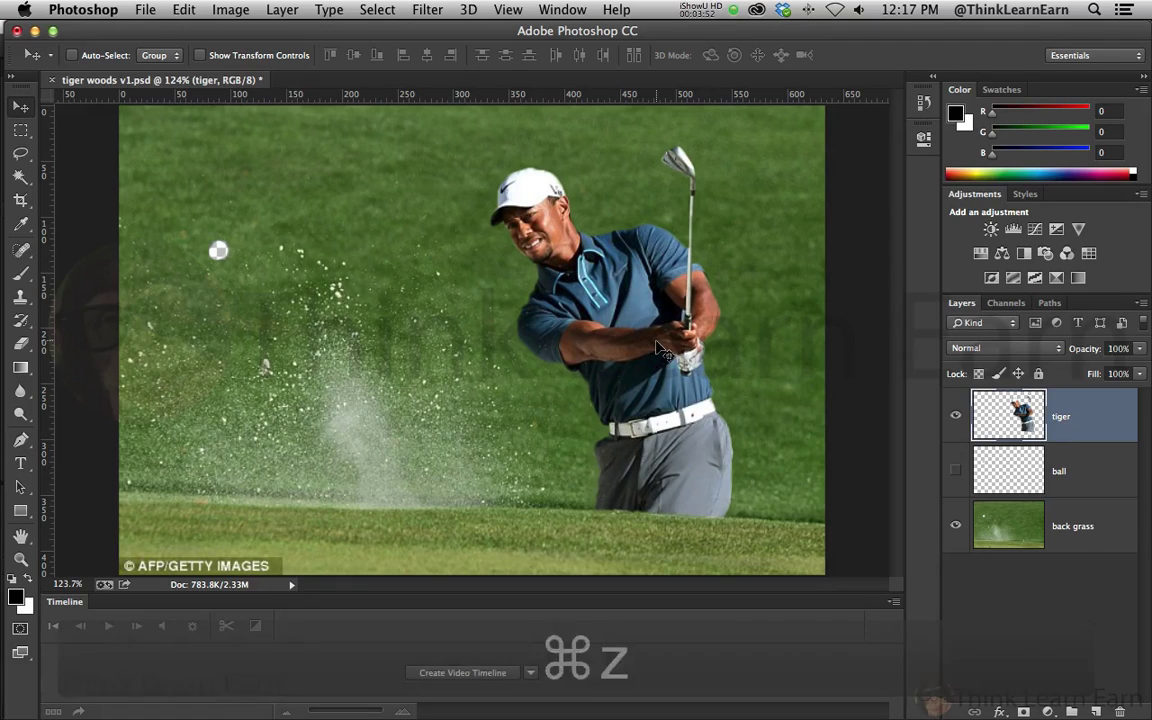
- Select the ball-shaped hole in the back grass layer with the Magic Wand and expand the selection by 4 pixels
click(1000, 524)
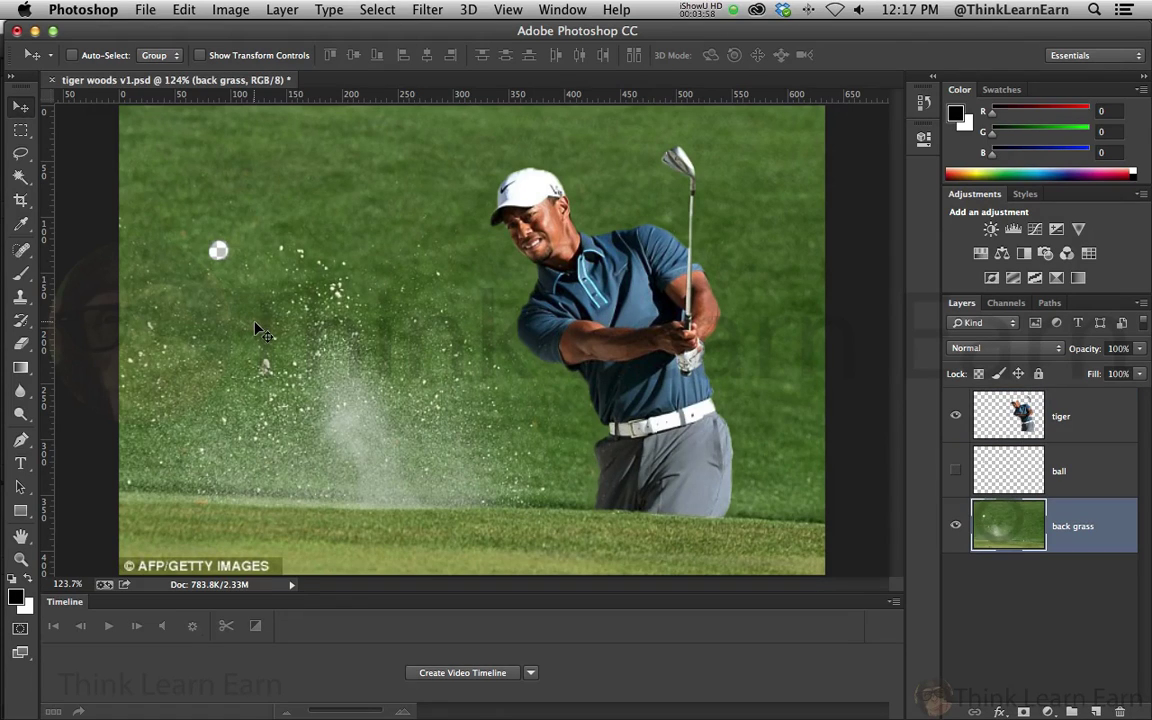
key(w)
click(218, 252)
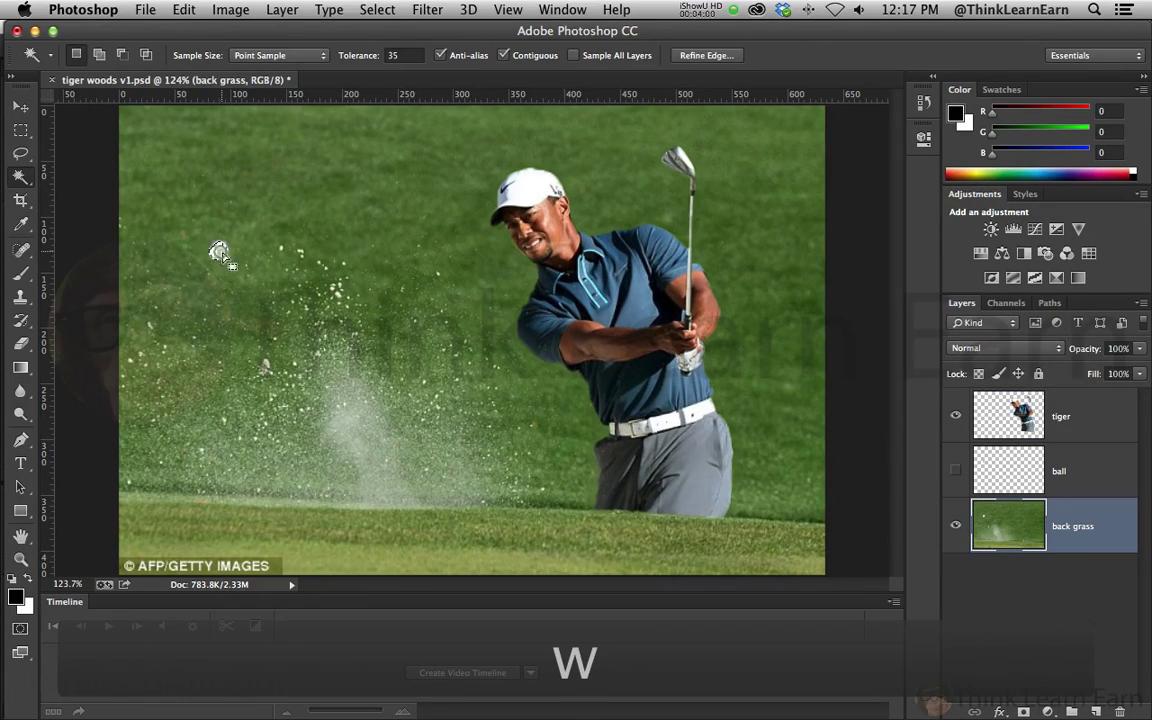
click(377, 9)
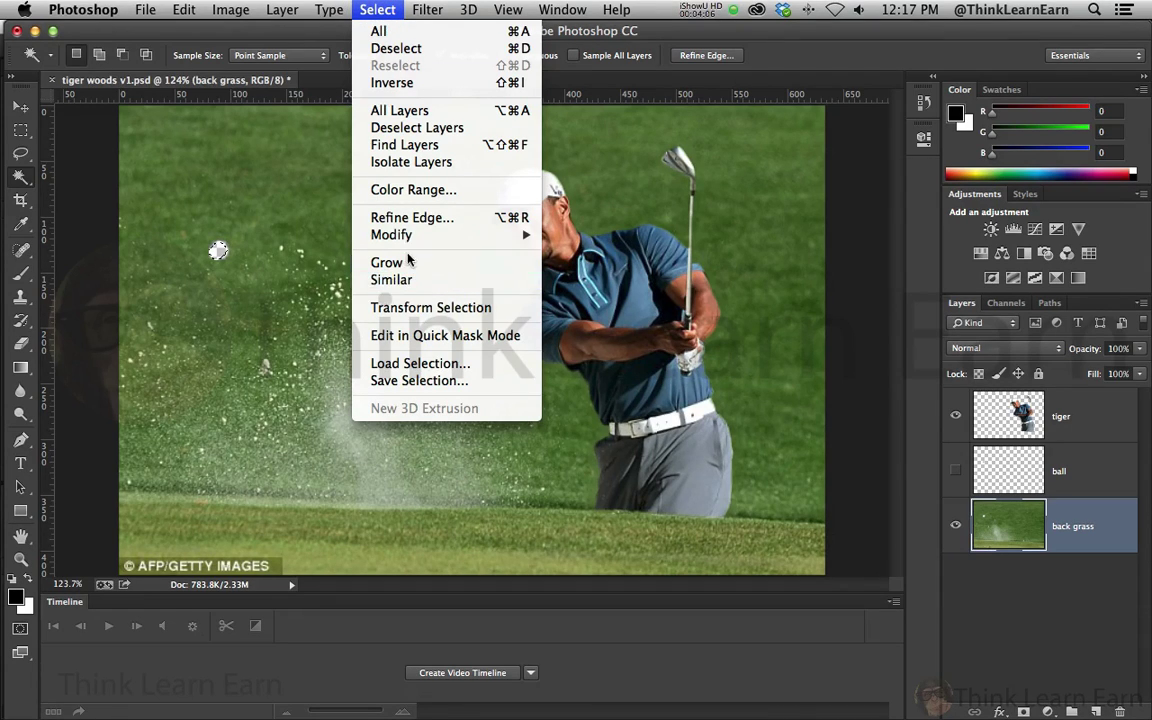
mouse_move(430, 234)
click(560, 266)
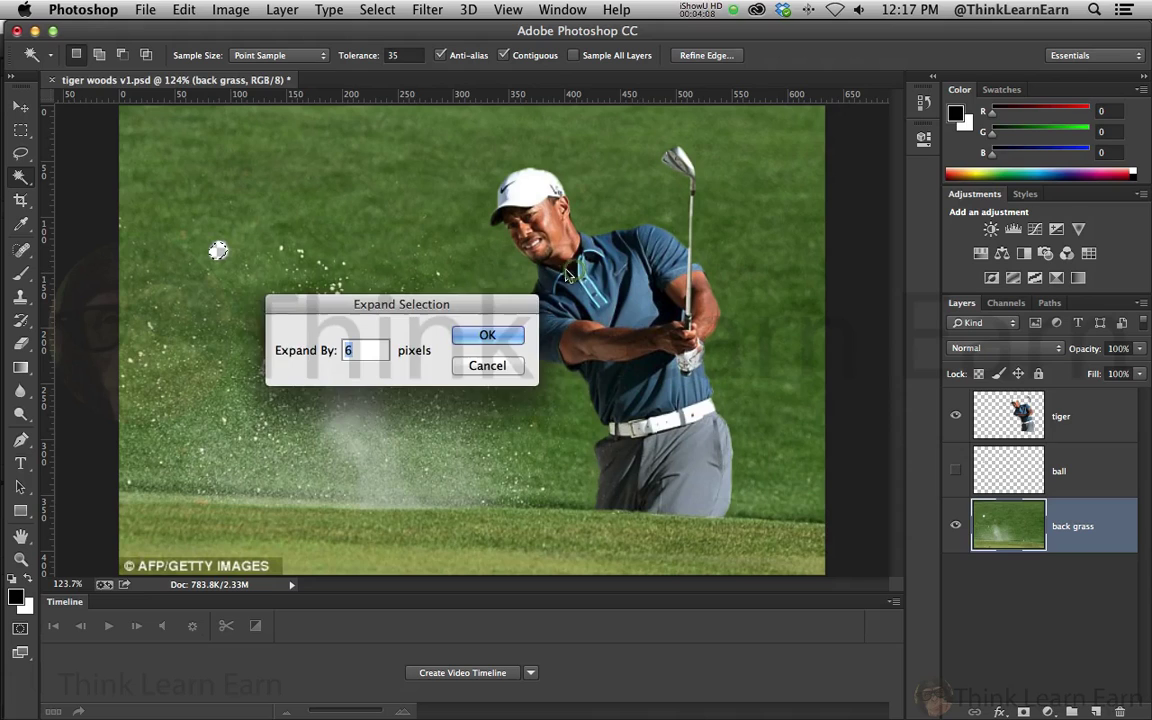
text(4)
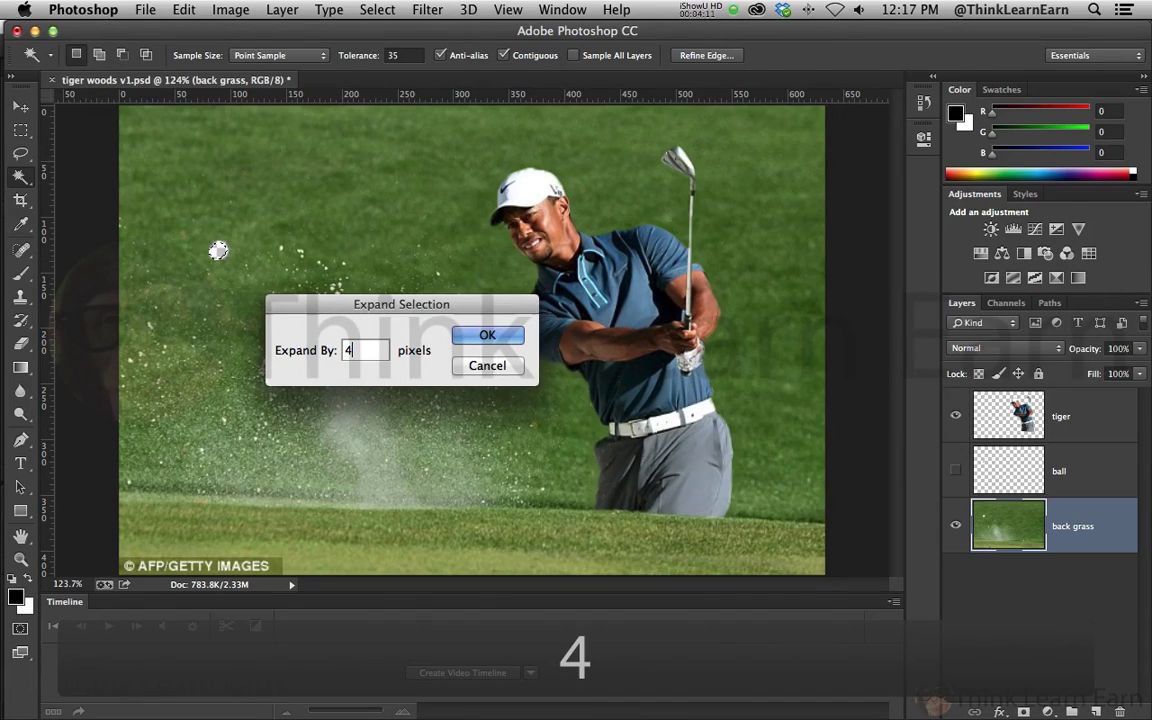
key(Return)
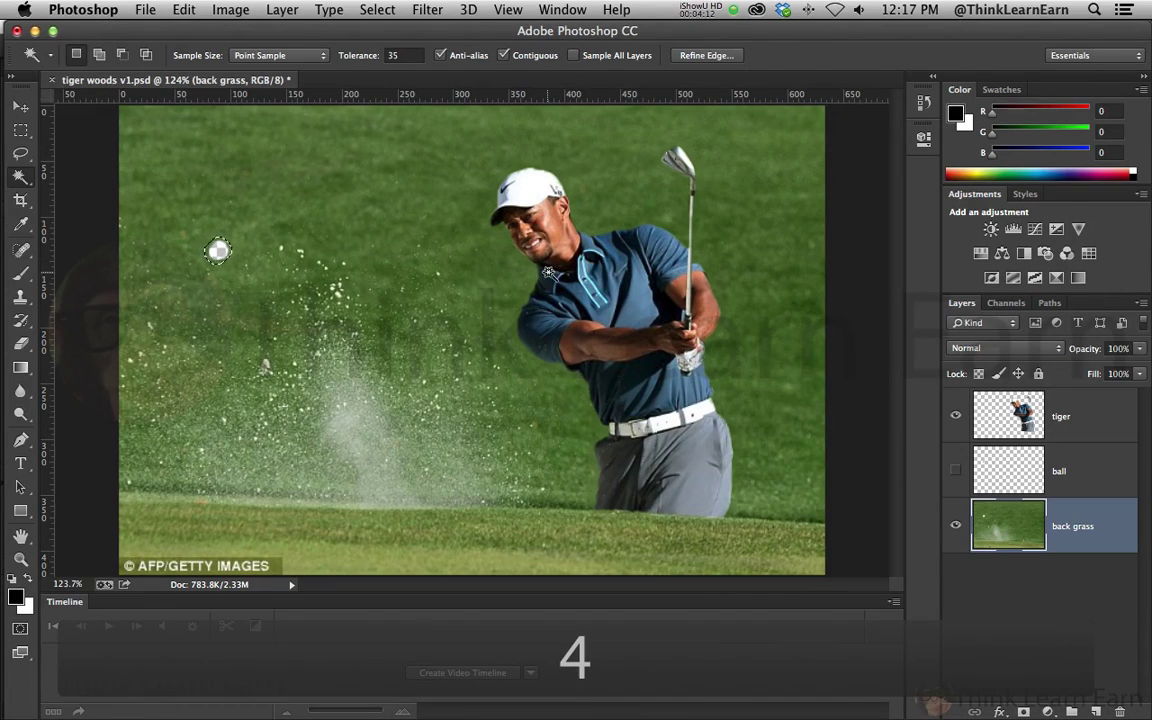
- Fill the ball-shaped hole with Content-Aware, deselect it, and save the document with the ball layer visible
key(shift)
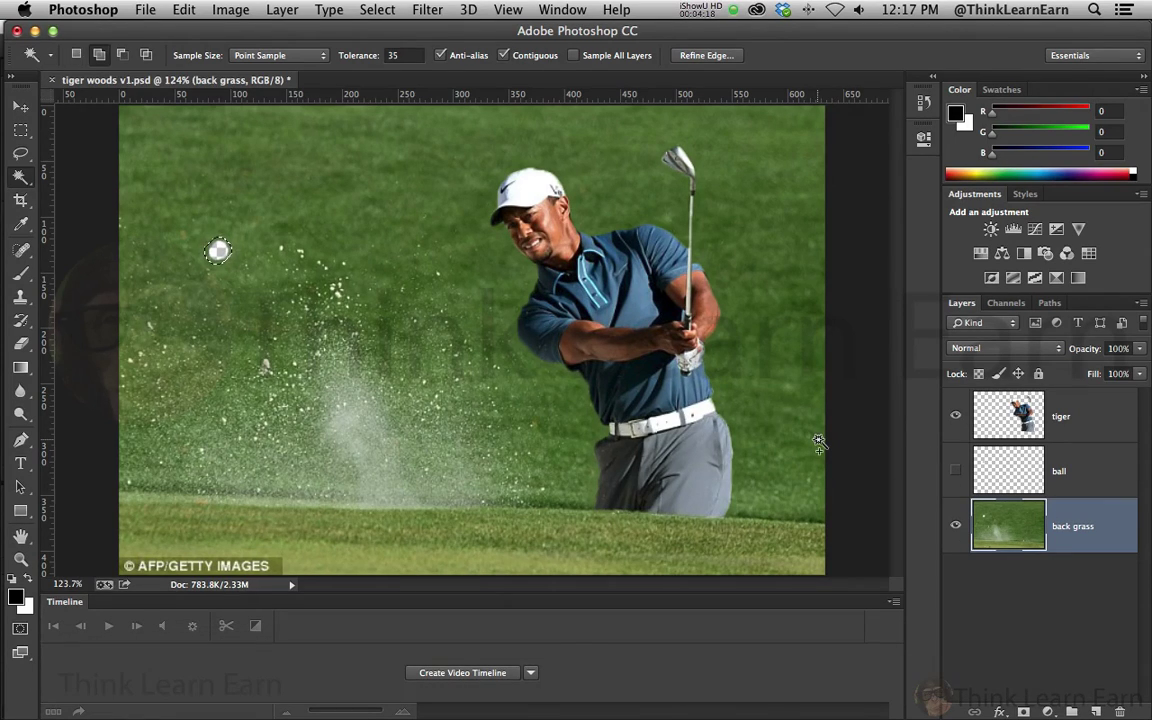
key(shift+BackSpace)
key(Return)
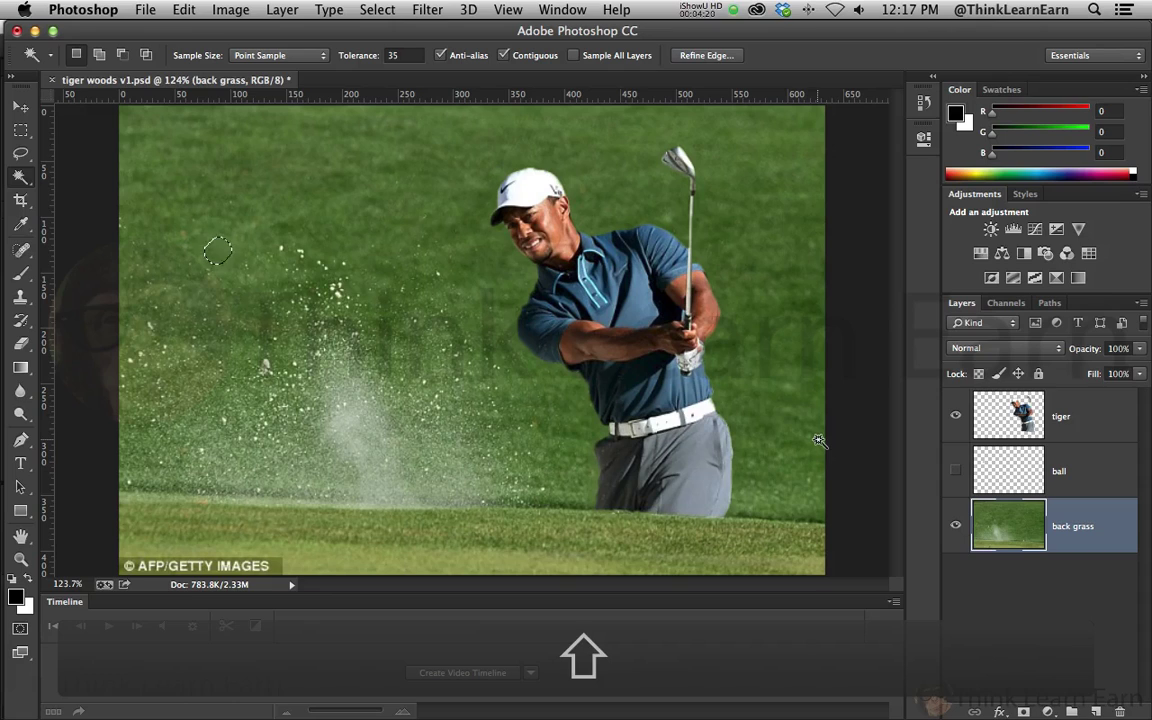
key(super+d)
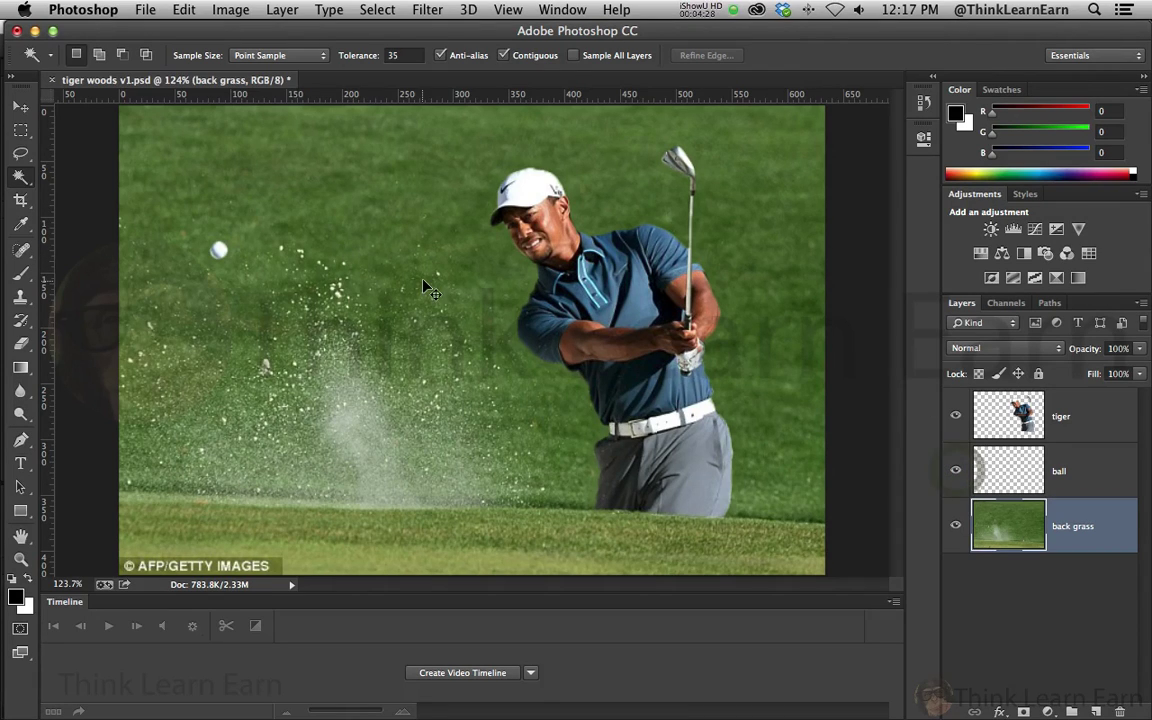
key(super+s)
- Select the lower grass strip with the Lasso, following the grass line across the full image width
key(l)
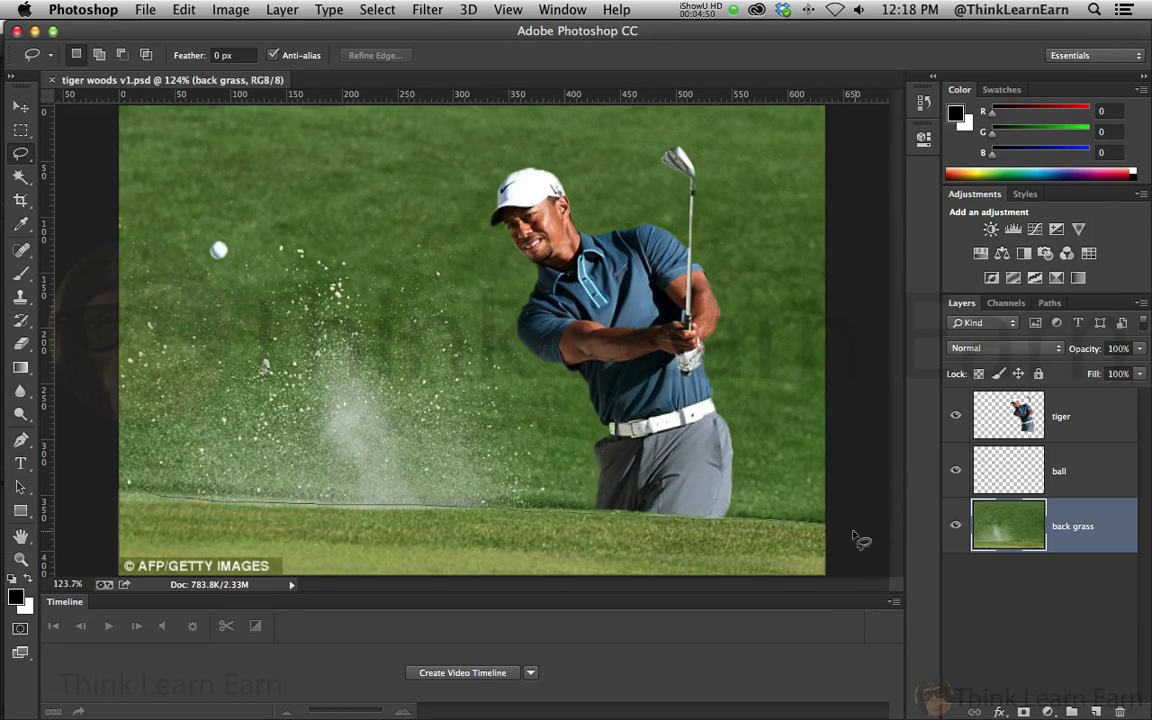
drag(828, 530, 862, 526)
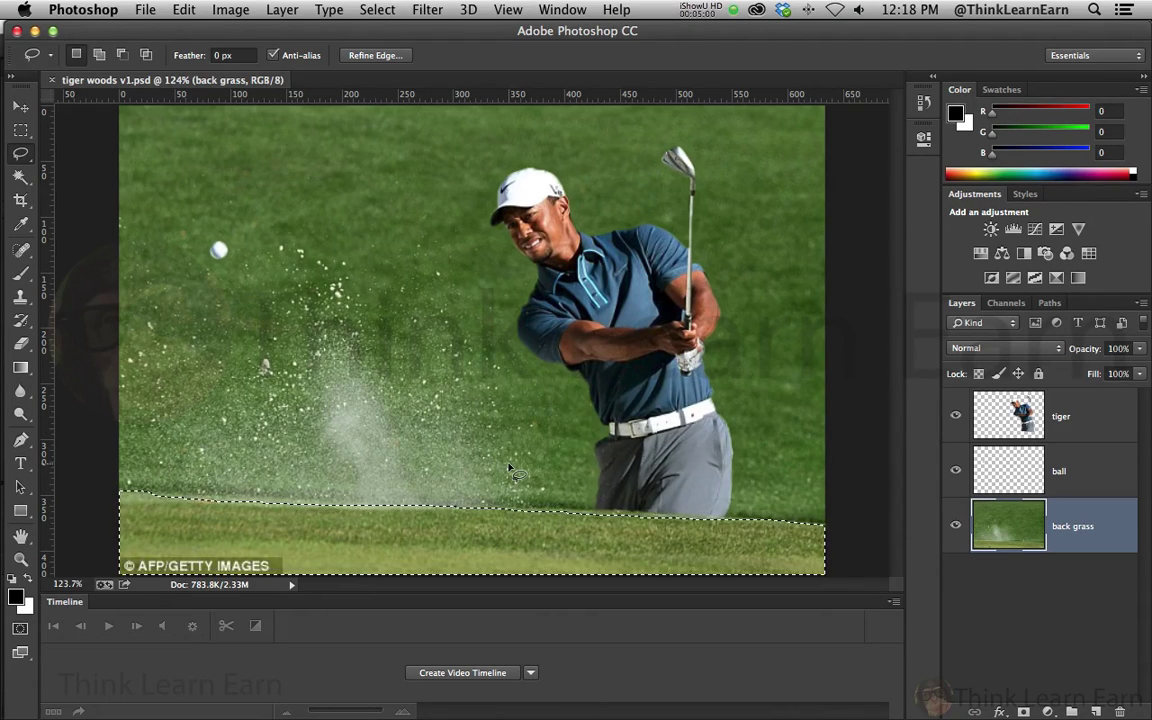
double_click(1015, 529)
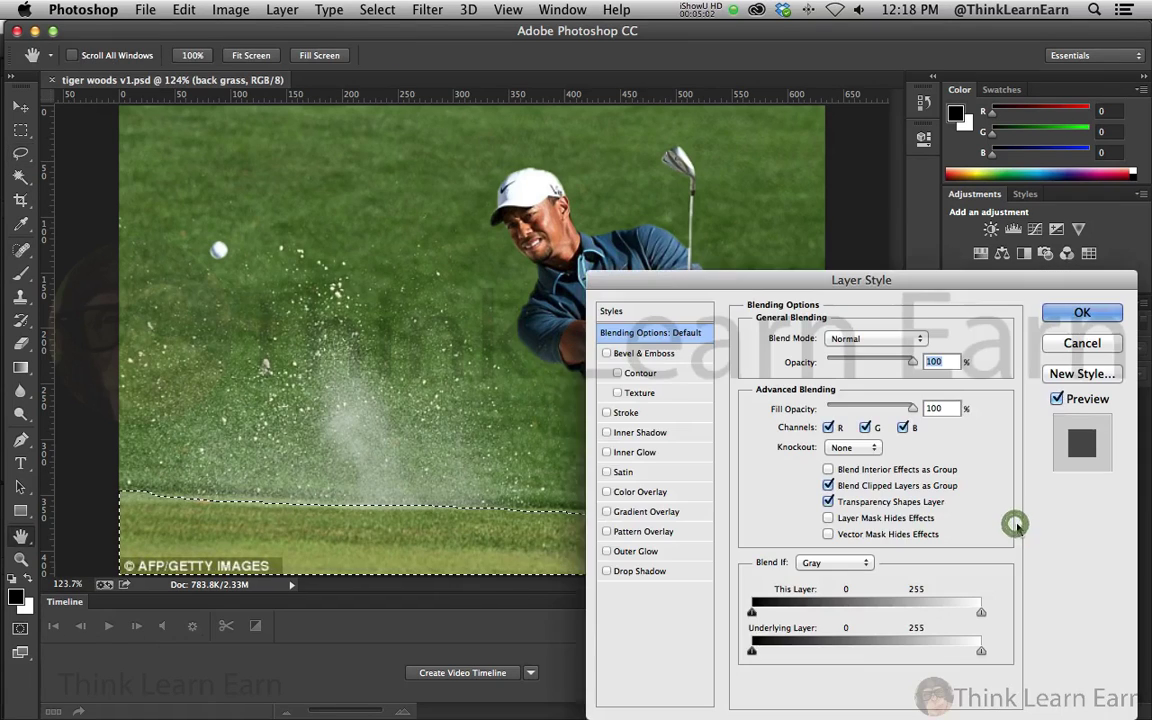
key(Escape)
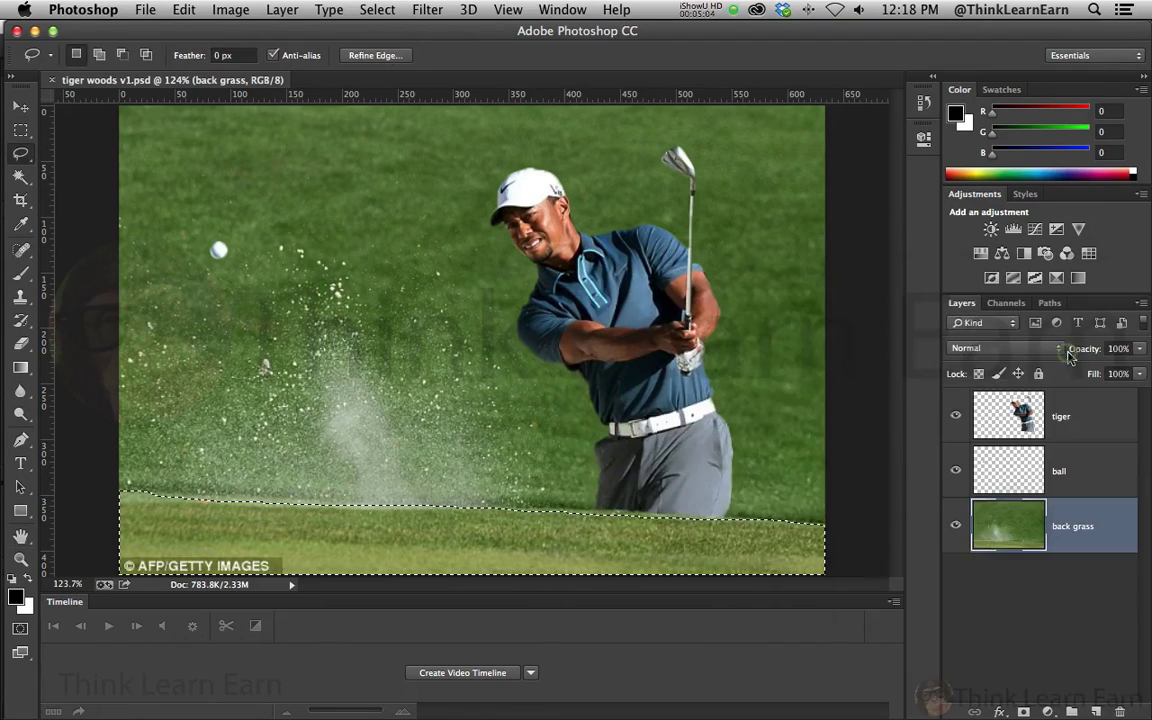
click(1009, 466)
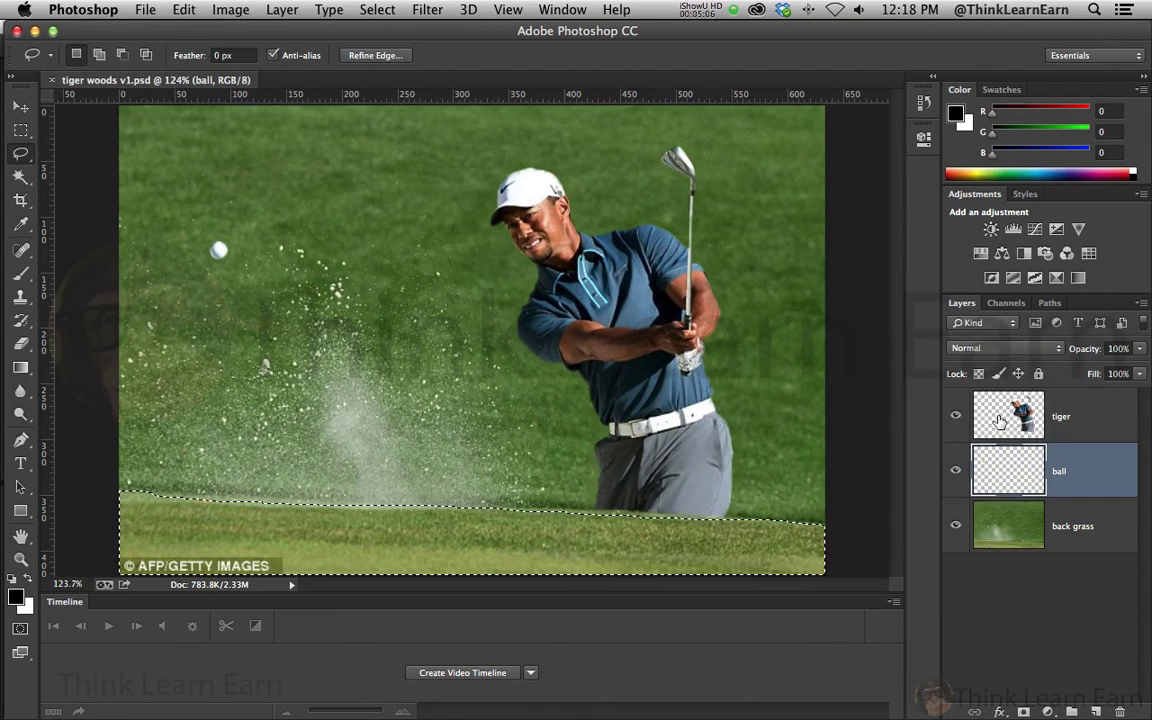
click(1000, 413)
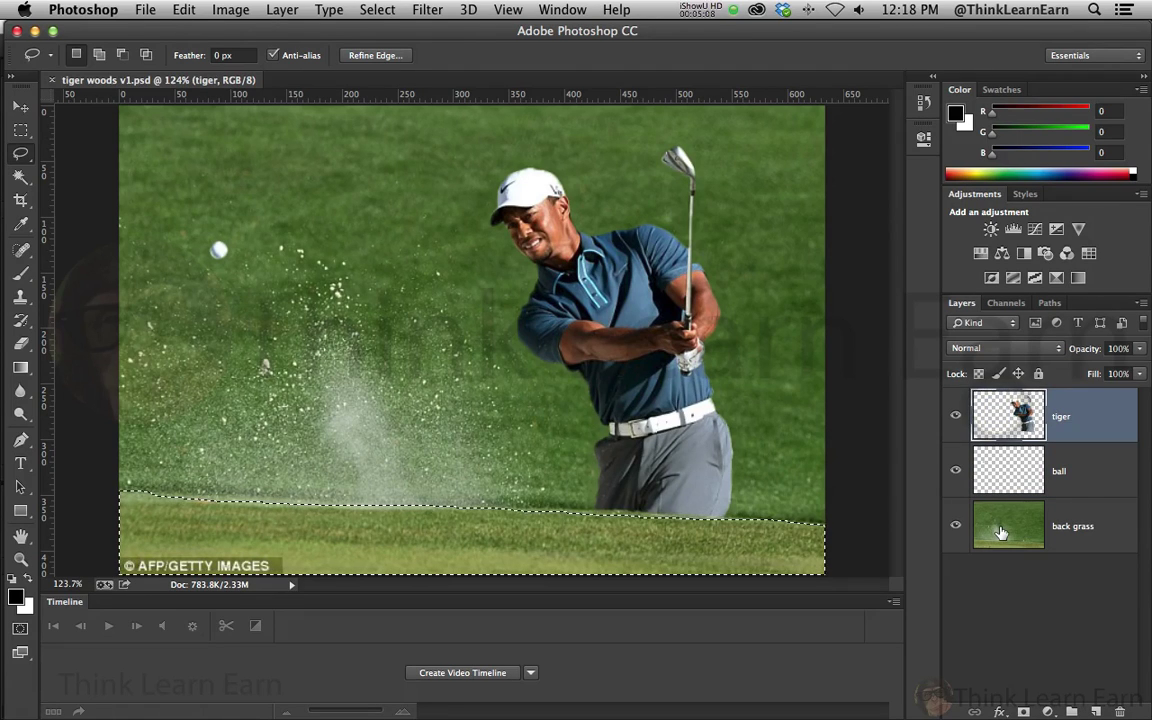
click(1001, 531)
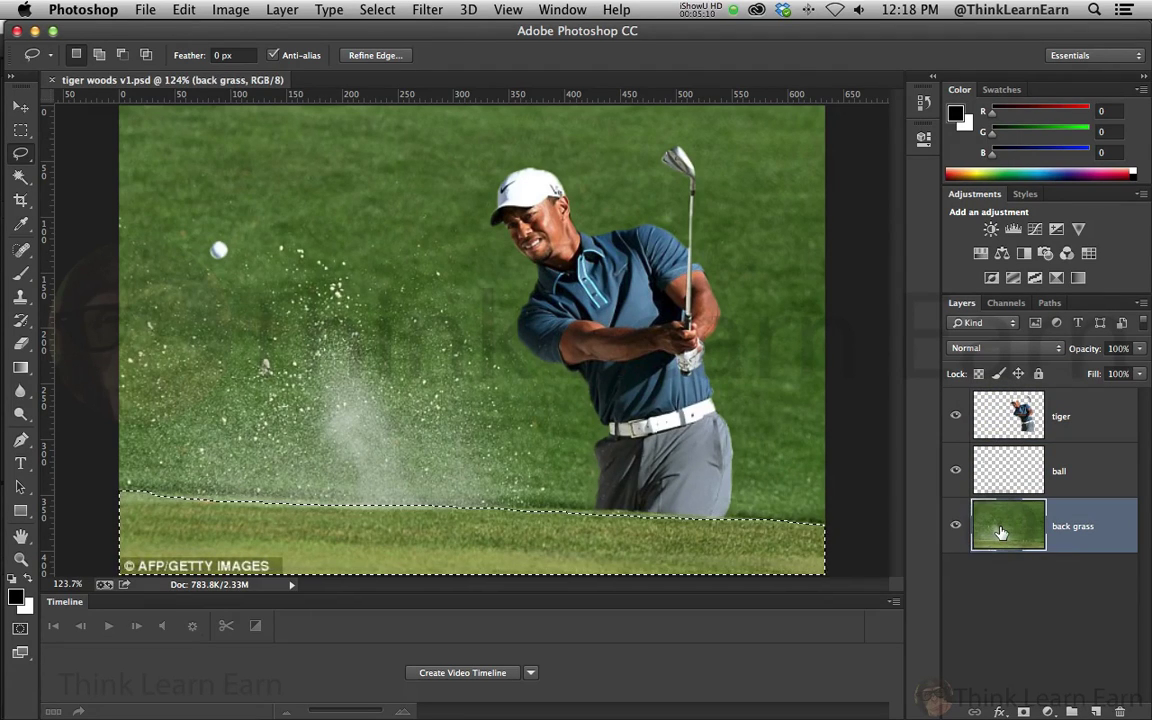
- Cut the selected lower grass strip from back grass onto its own layer and name it front grass
key(super+shift+j)
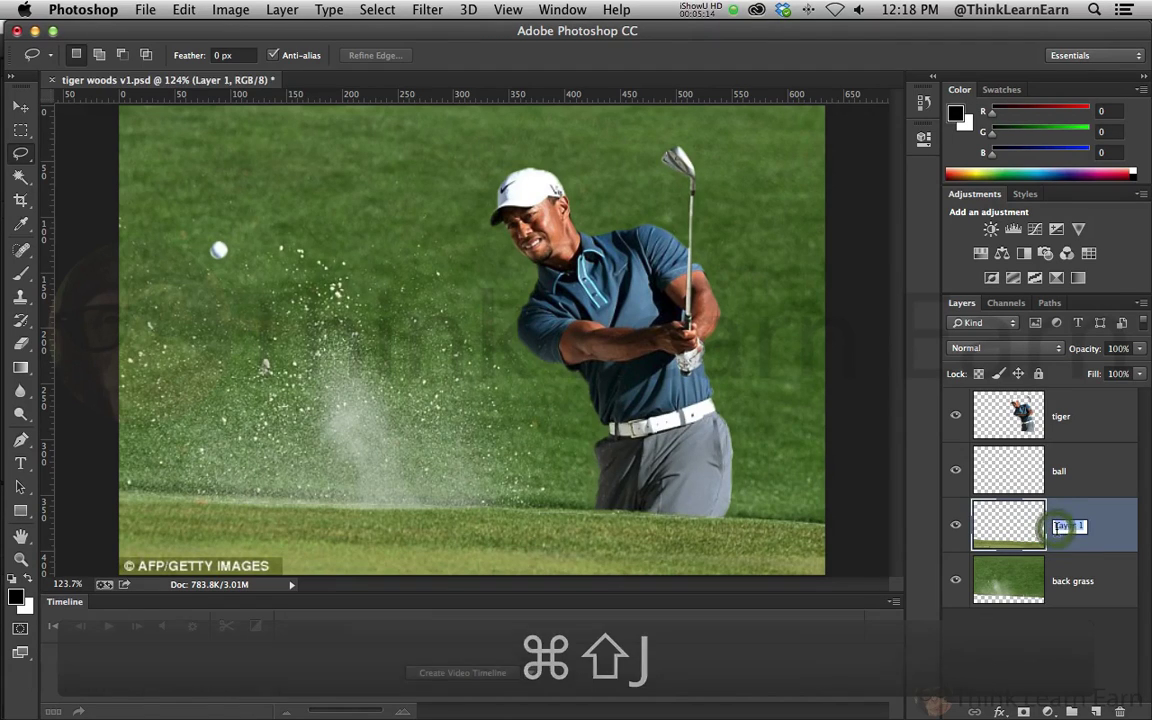
double_click(1058, 526)
text(front )
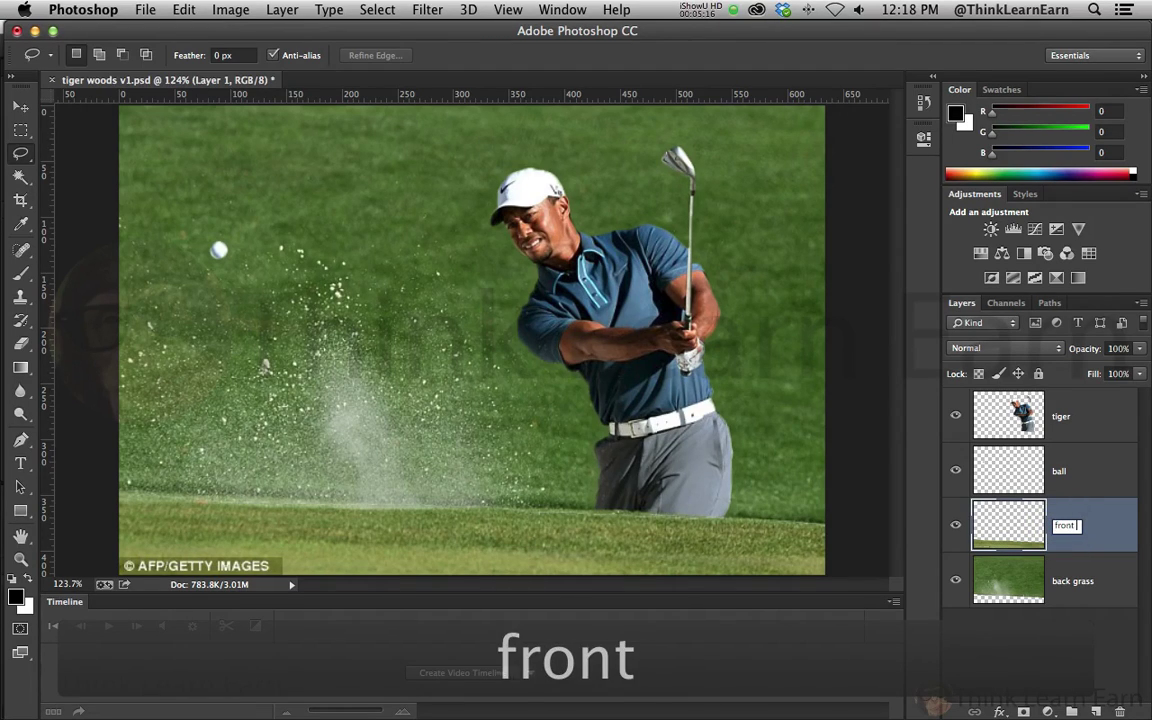
text(grass)
key(Return)
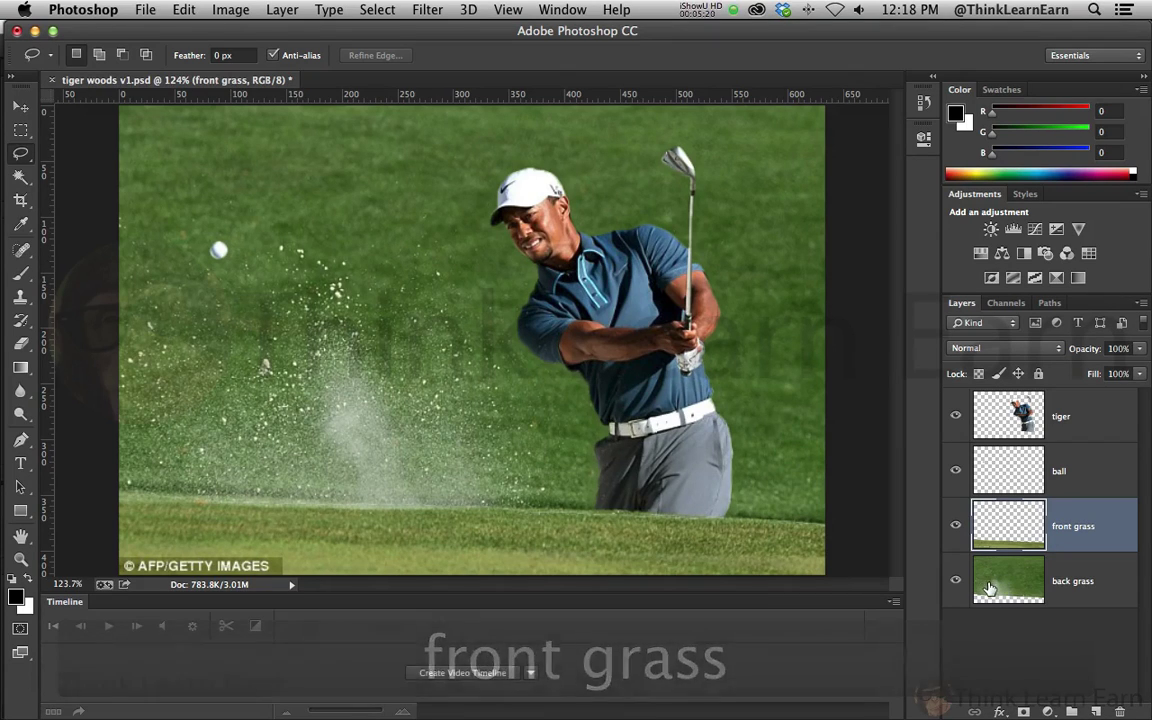
- Isolate the back grass layer, select its empty lower area with the Magic Wand, and expand the selection
alt+click(956, 583)
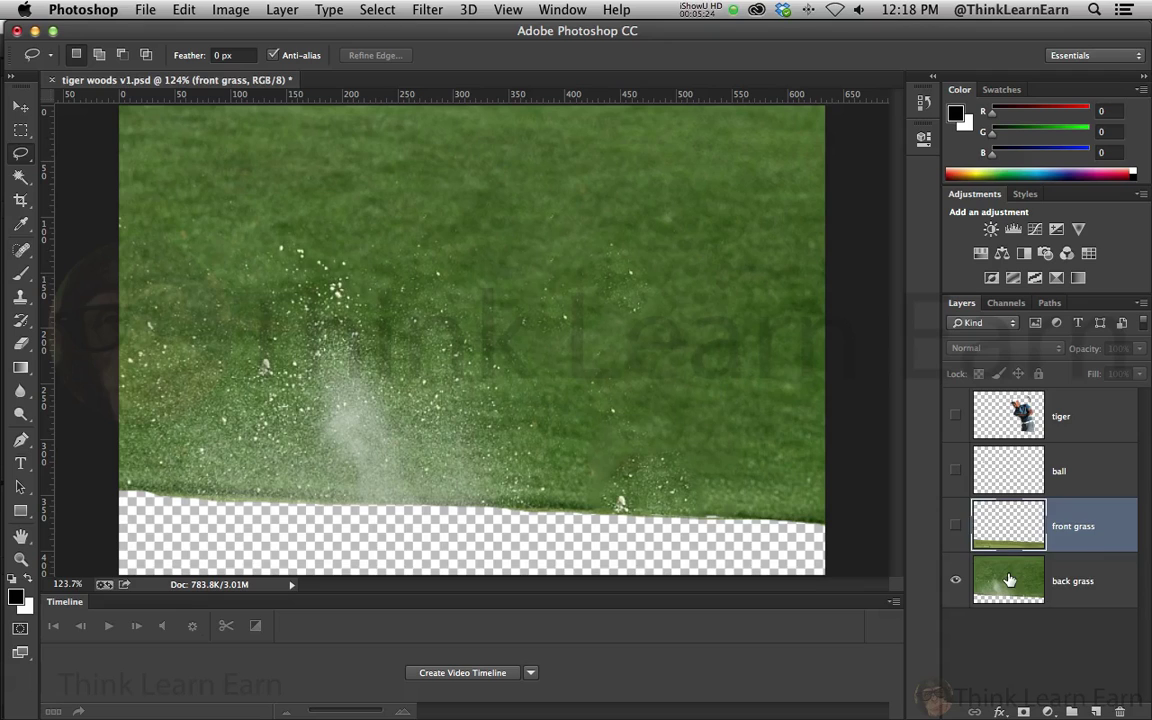
click(1009, 580)
key(w)
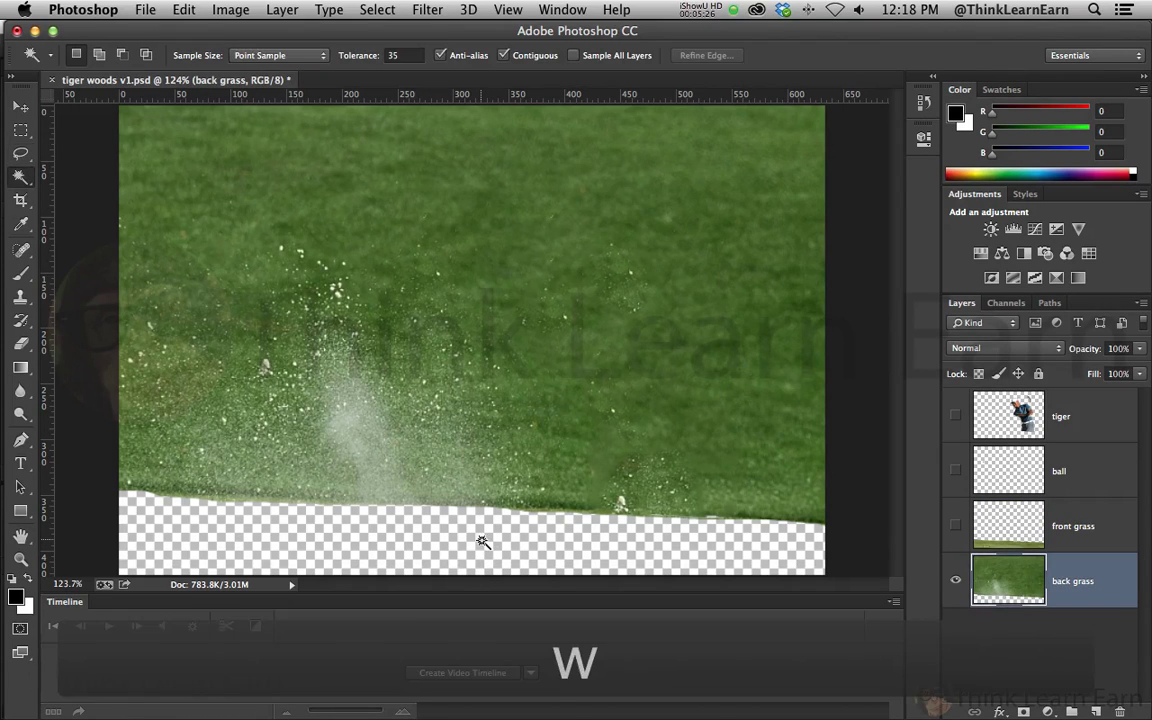
click(465, 540)
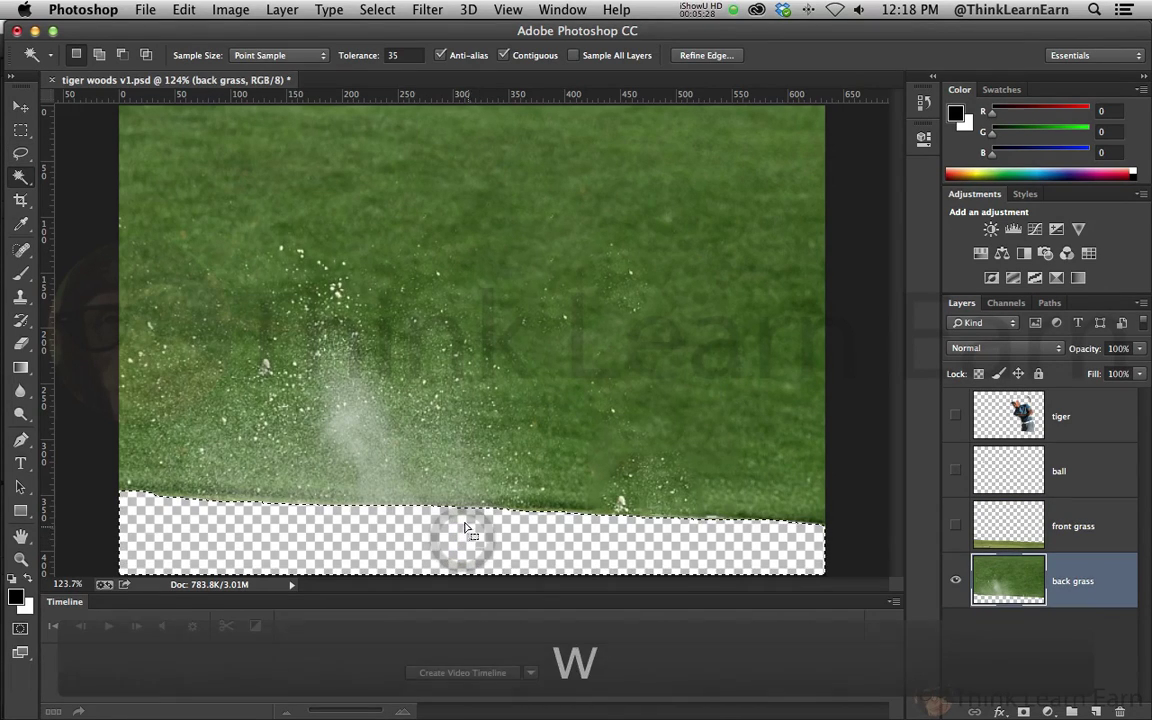
click(377, 10)
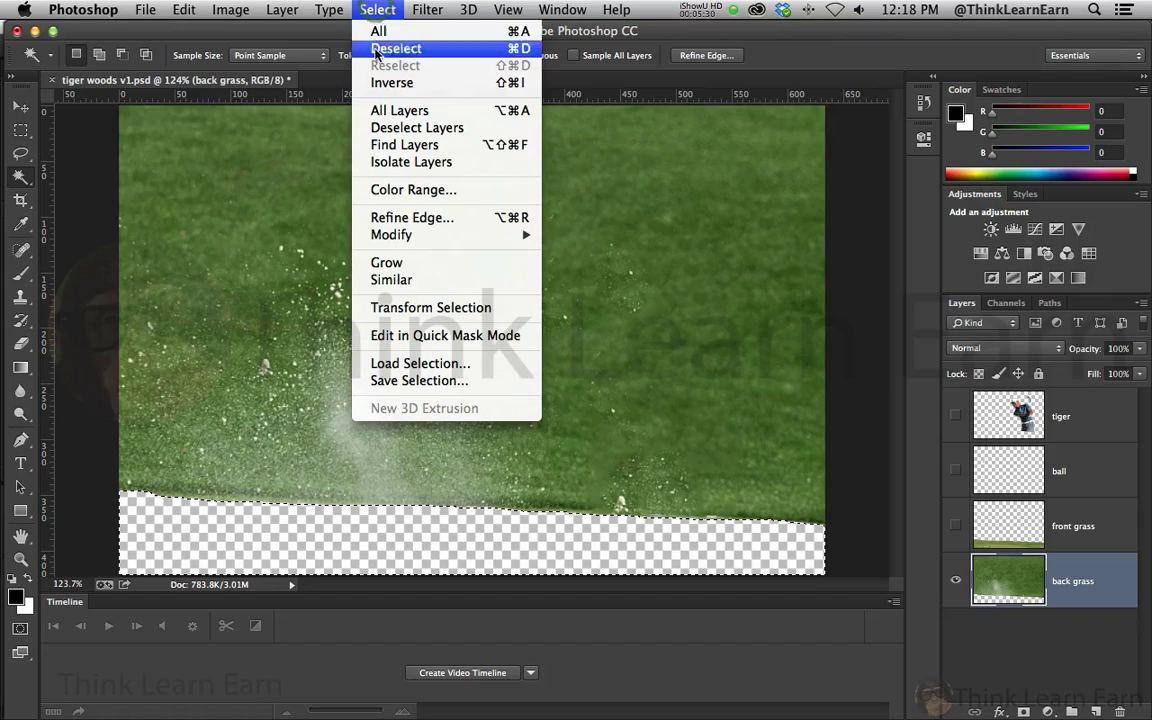
mouse_move(400, 236)
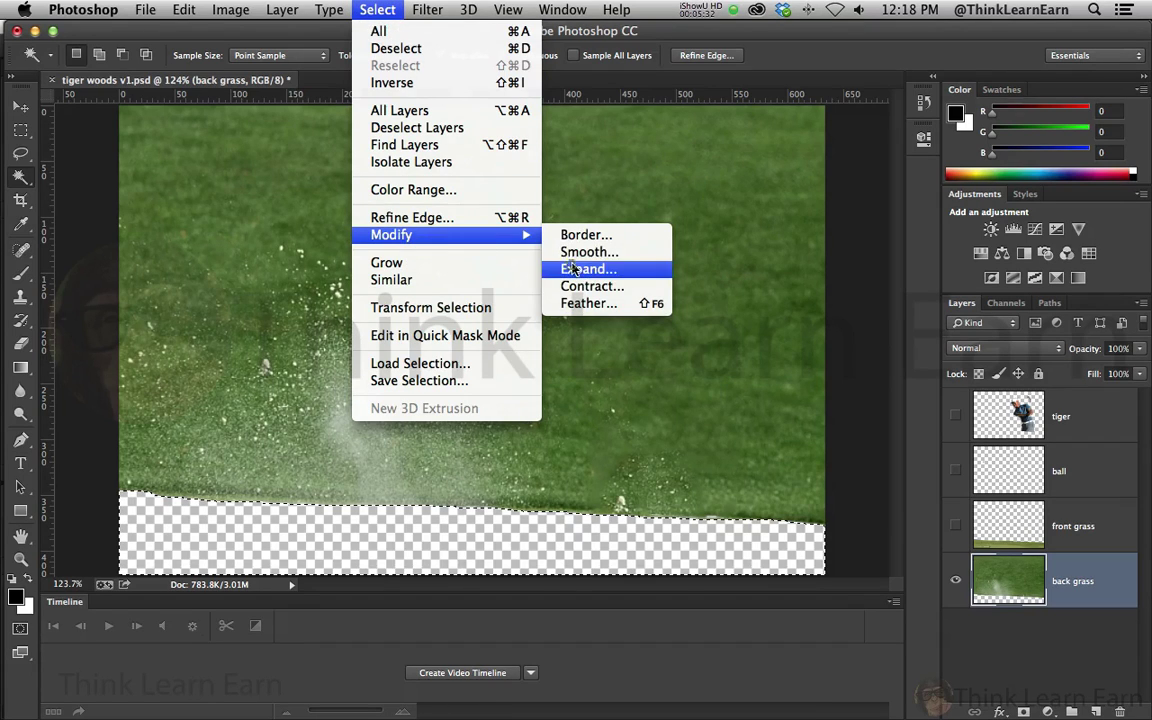
click(575, 269)
key(Return)
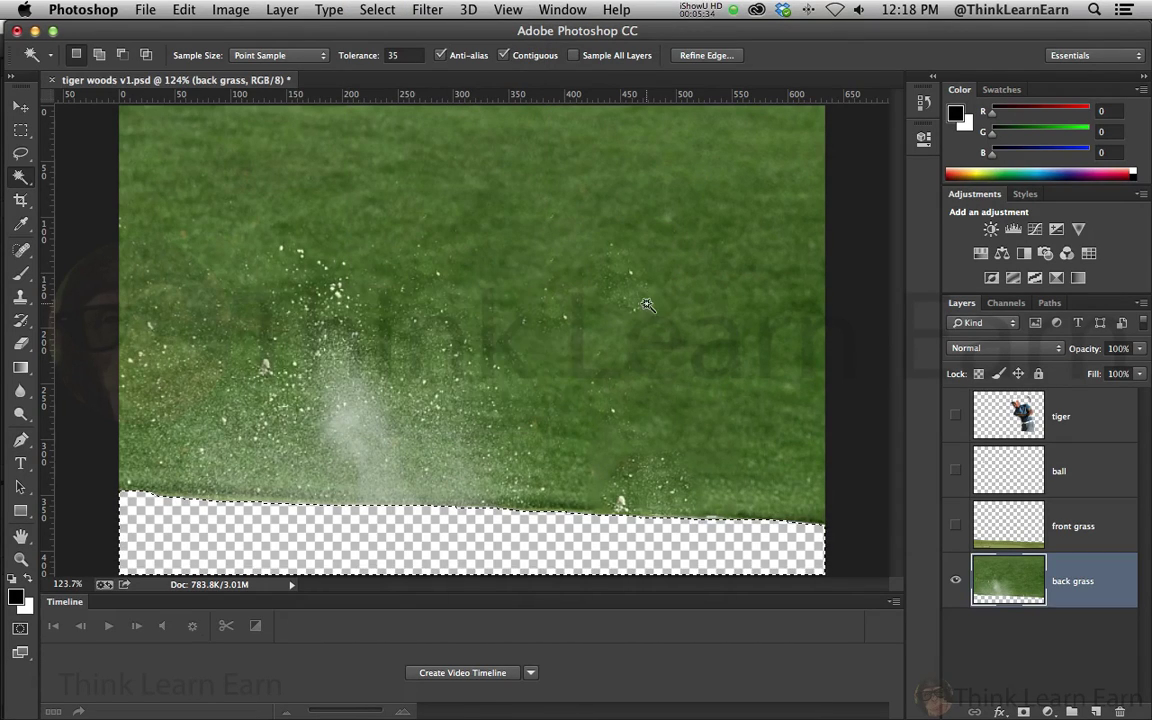
- Fill the selected lower area with Content-Aware in Normal mode at 100% opacity, deselect it, and save the document
key(shift+BackSpace)
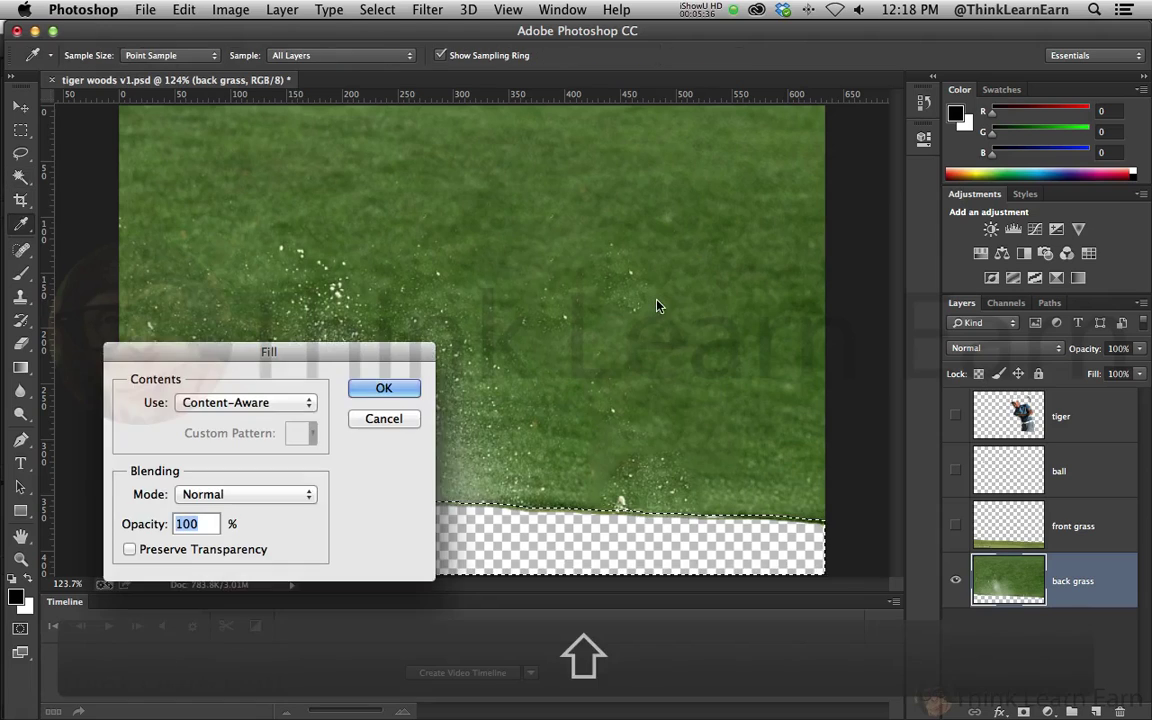
key(Return)
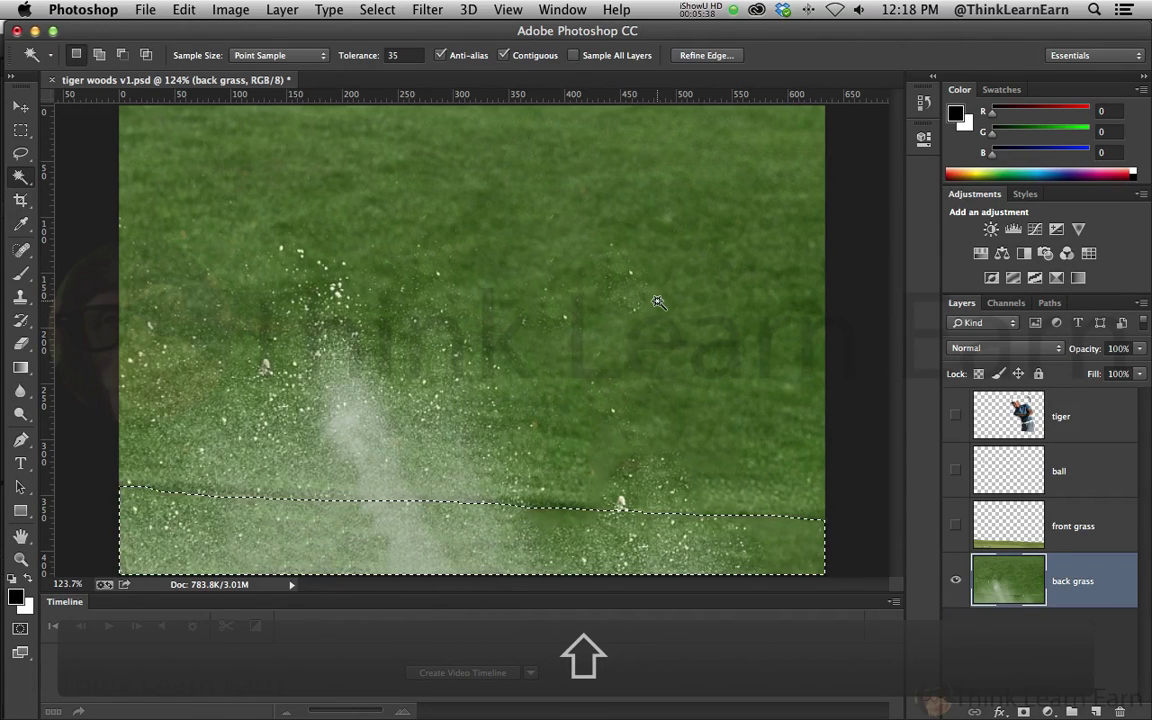
key(d)
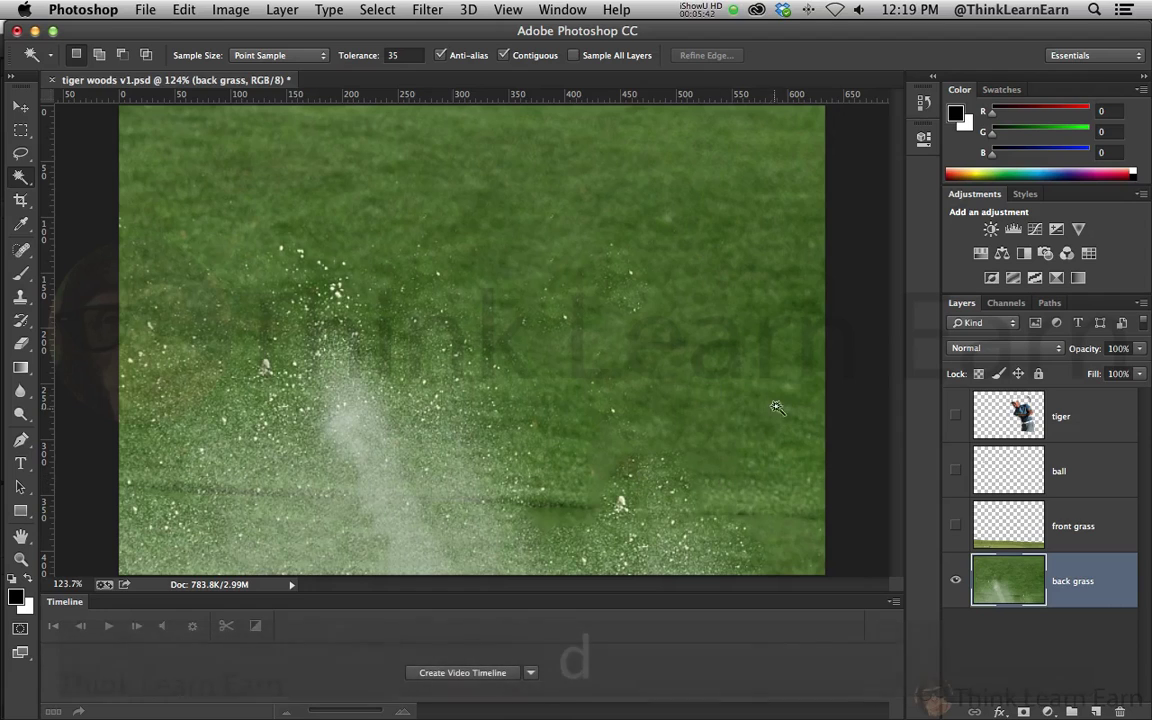
key(super+s)
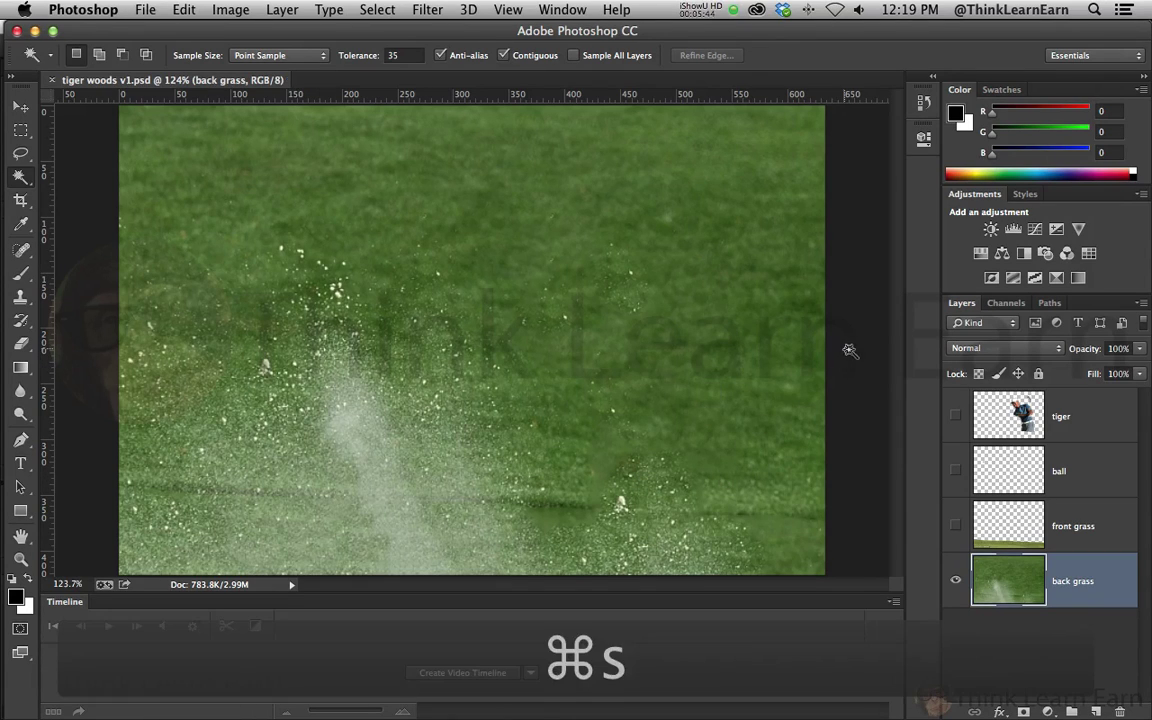
- Show the tiger, ball and front grass layers again above the back grass
click(955, 415)
click(955, 470)
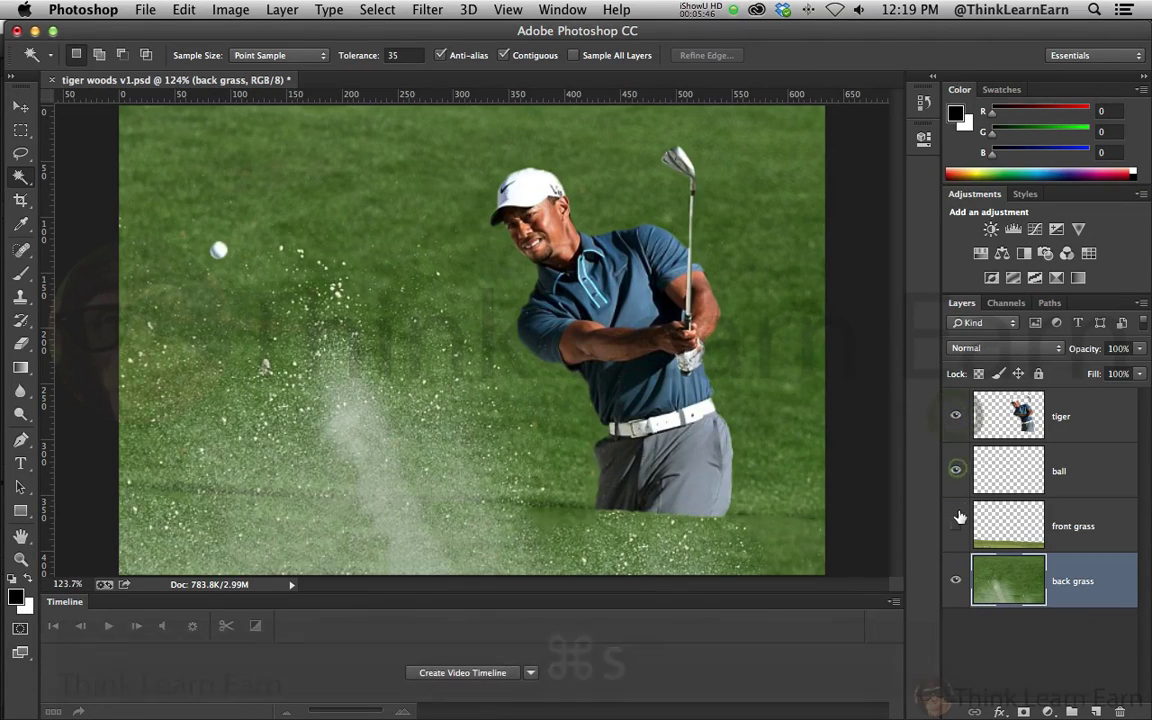
click(955, 525)
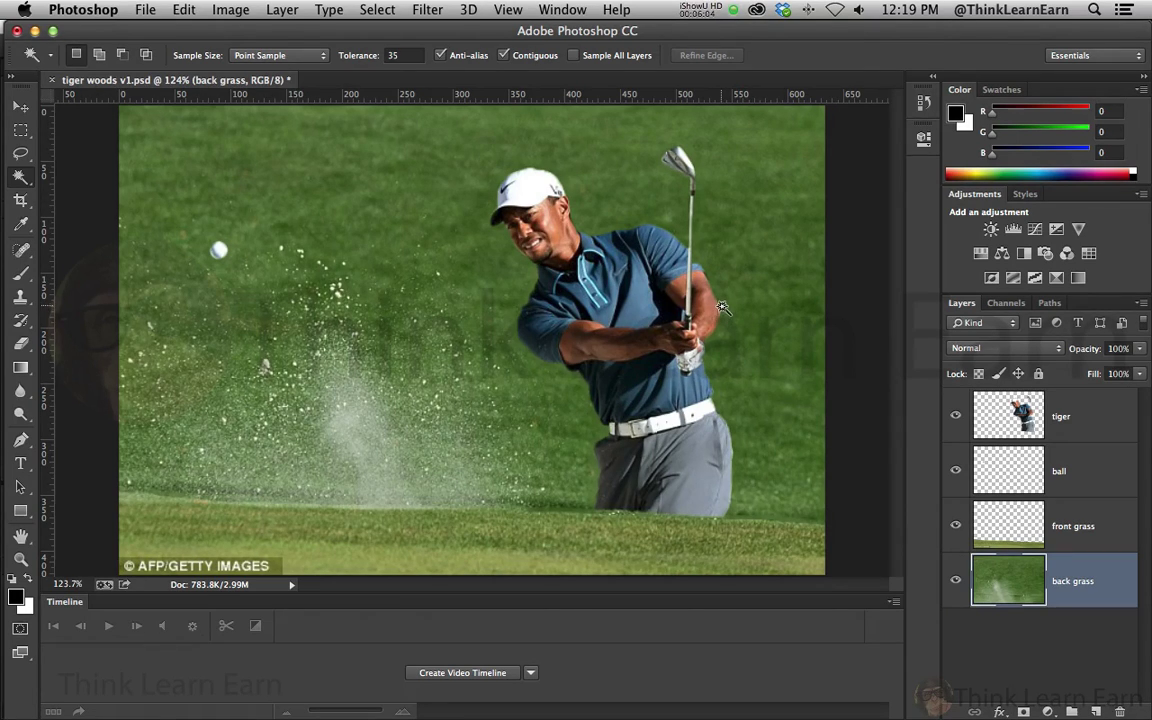
- Resize the whole image to 960 pixels wide with proportions linked and fit it in the view
click(240, 12)
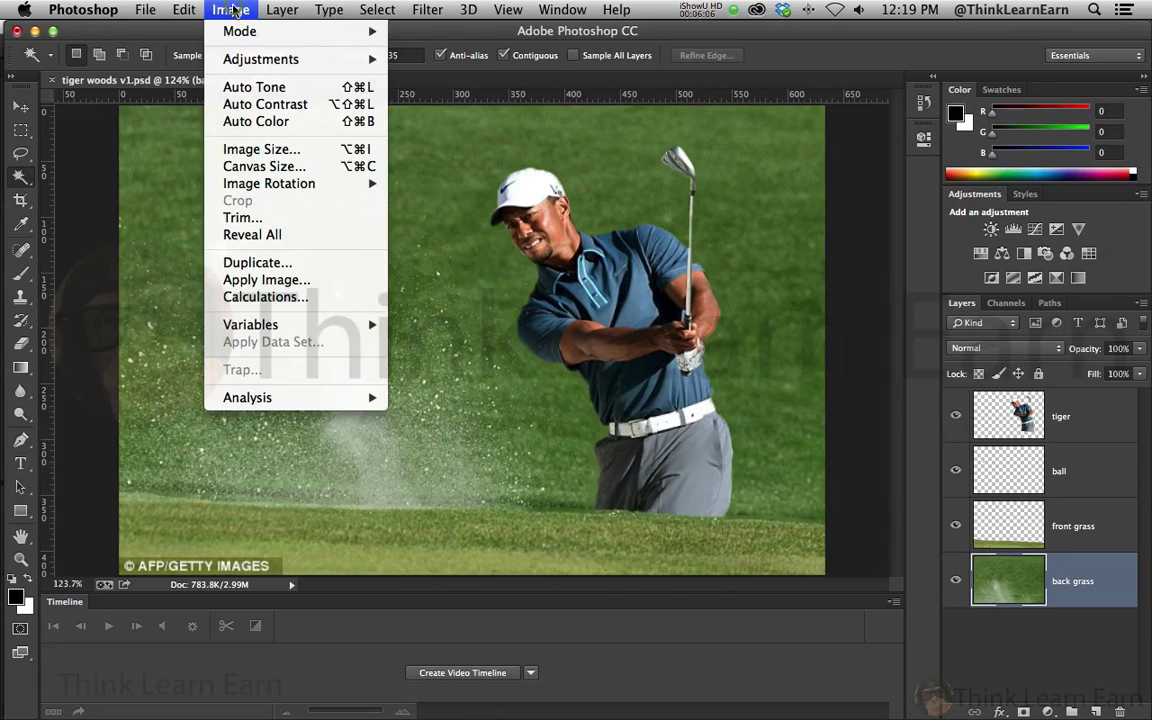
click(228, 10)
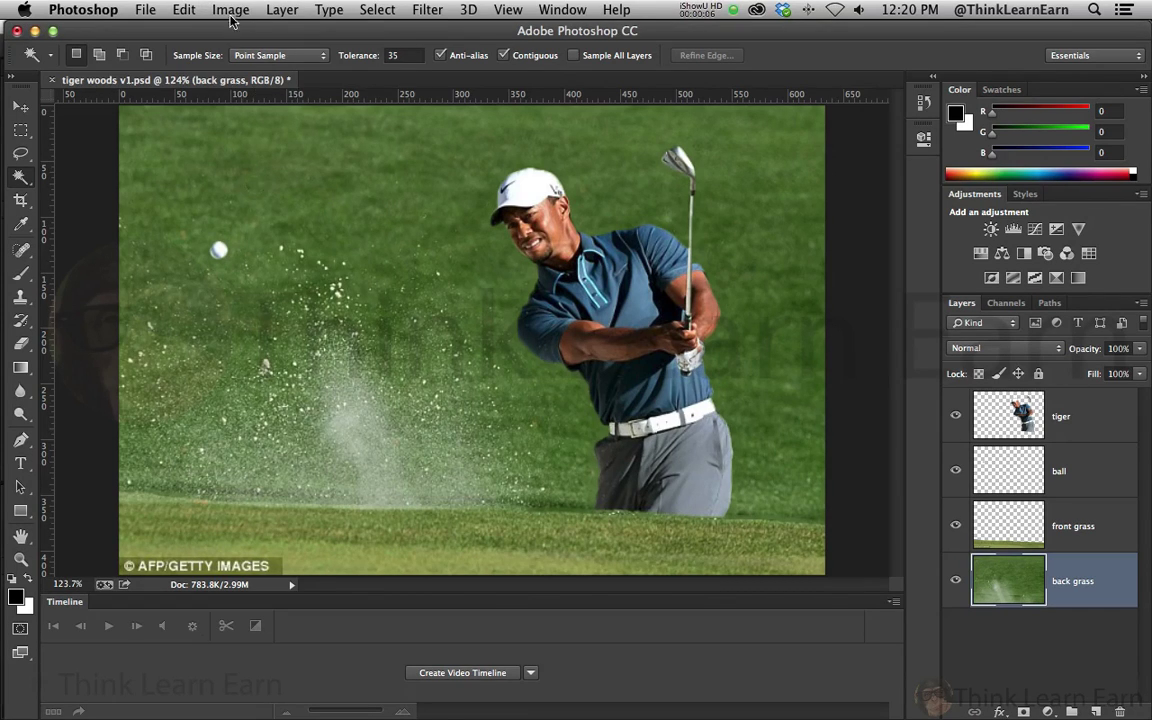
click(220, 10)
click(255, 149)
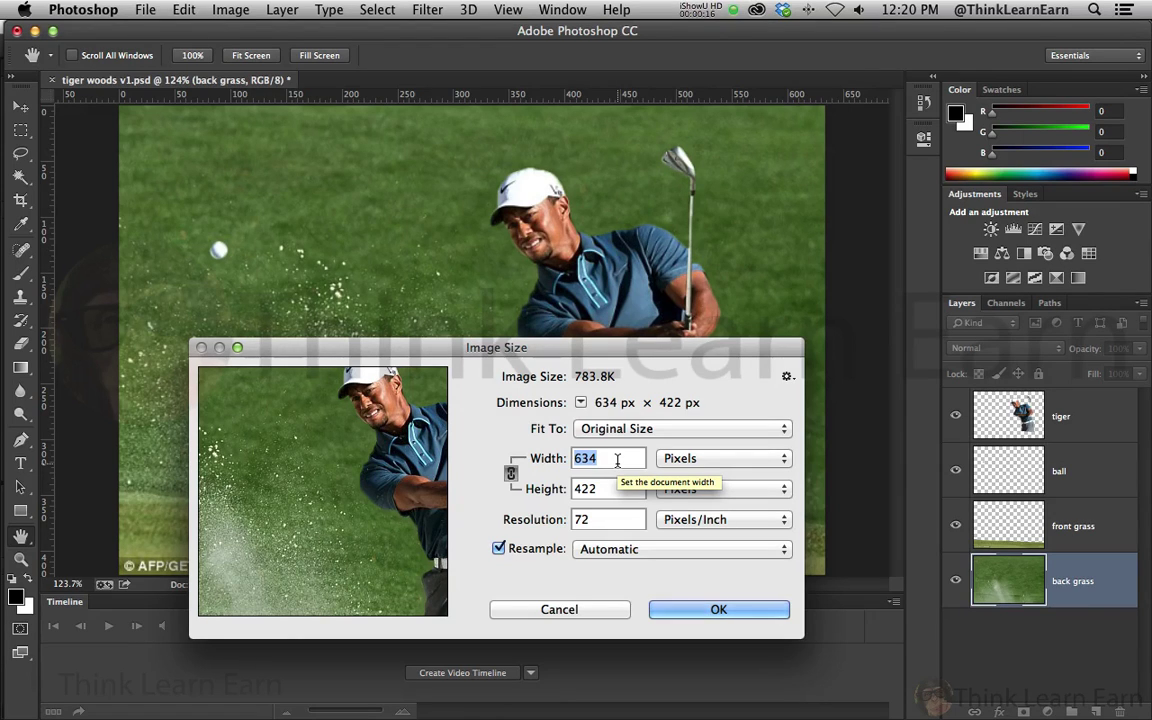
text(960)
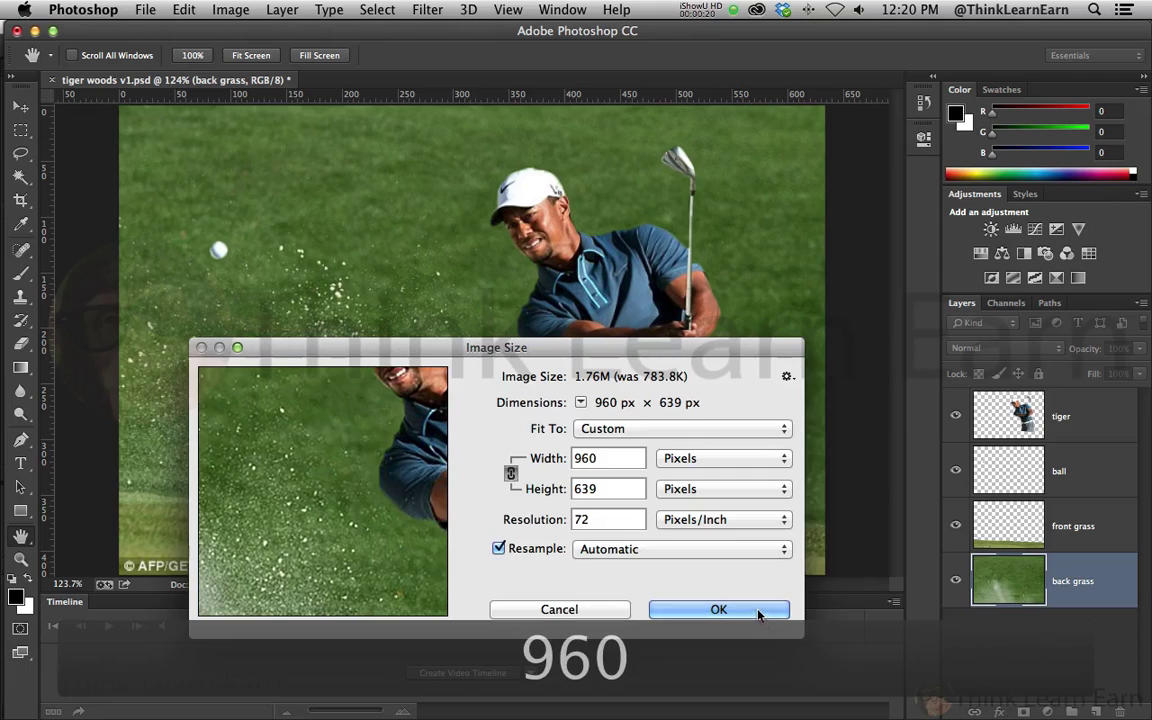
click(716, 609)
key(w)
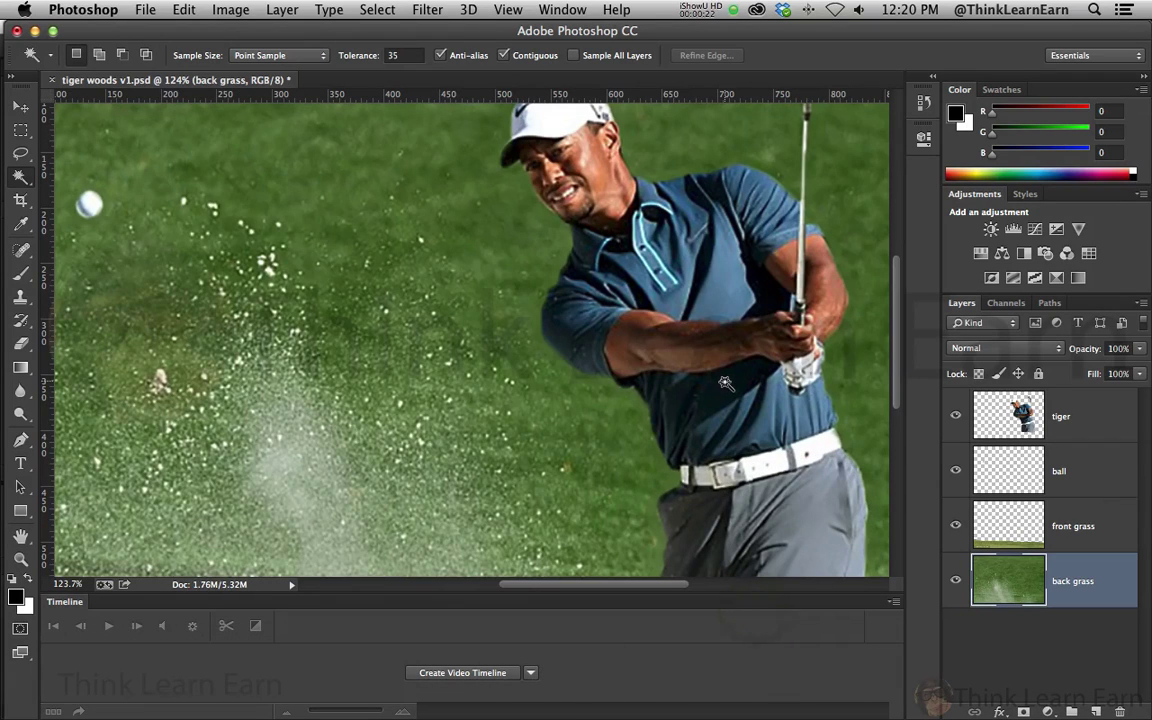
key(super+0)
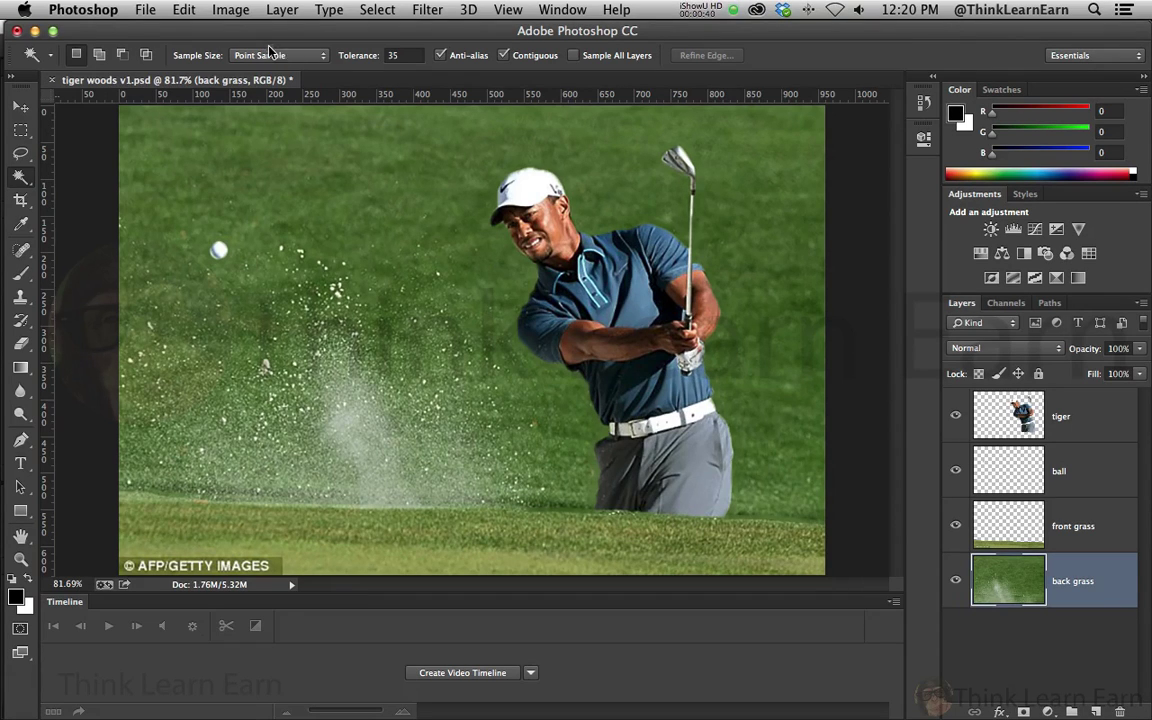
- Save the resized document as a new Photoshop file named tiger woods v1b.psd with Maximize Compatibility on
click(146, 10)
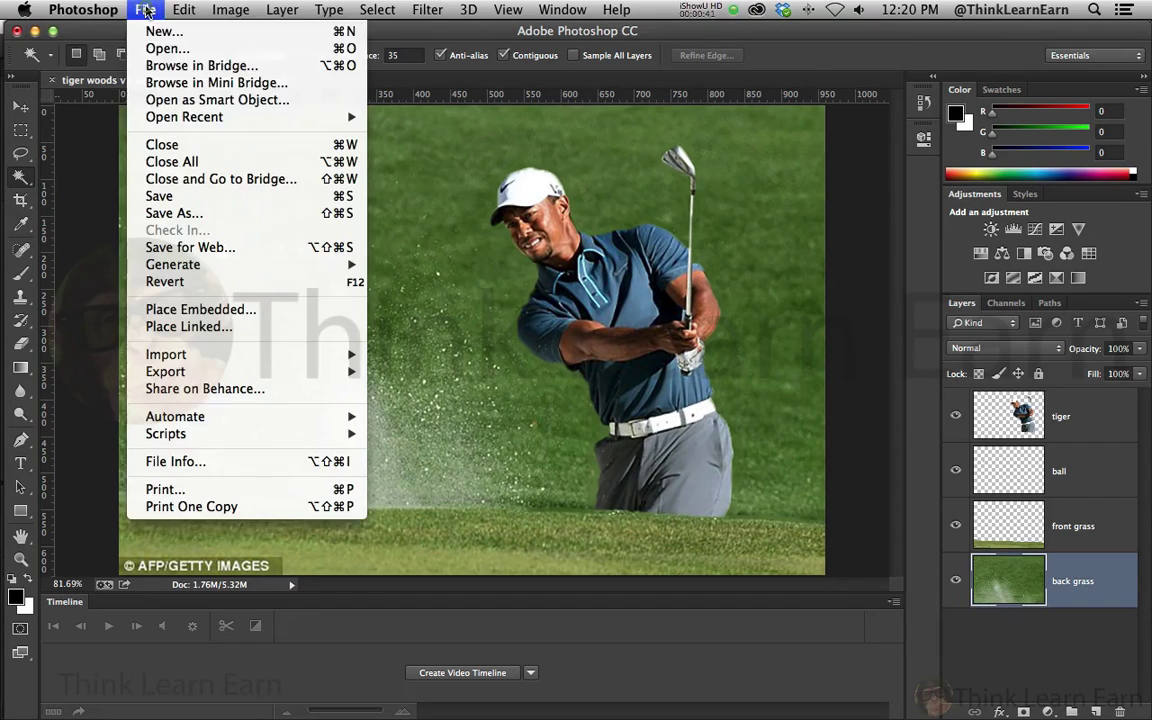
click(196, 213)
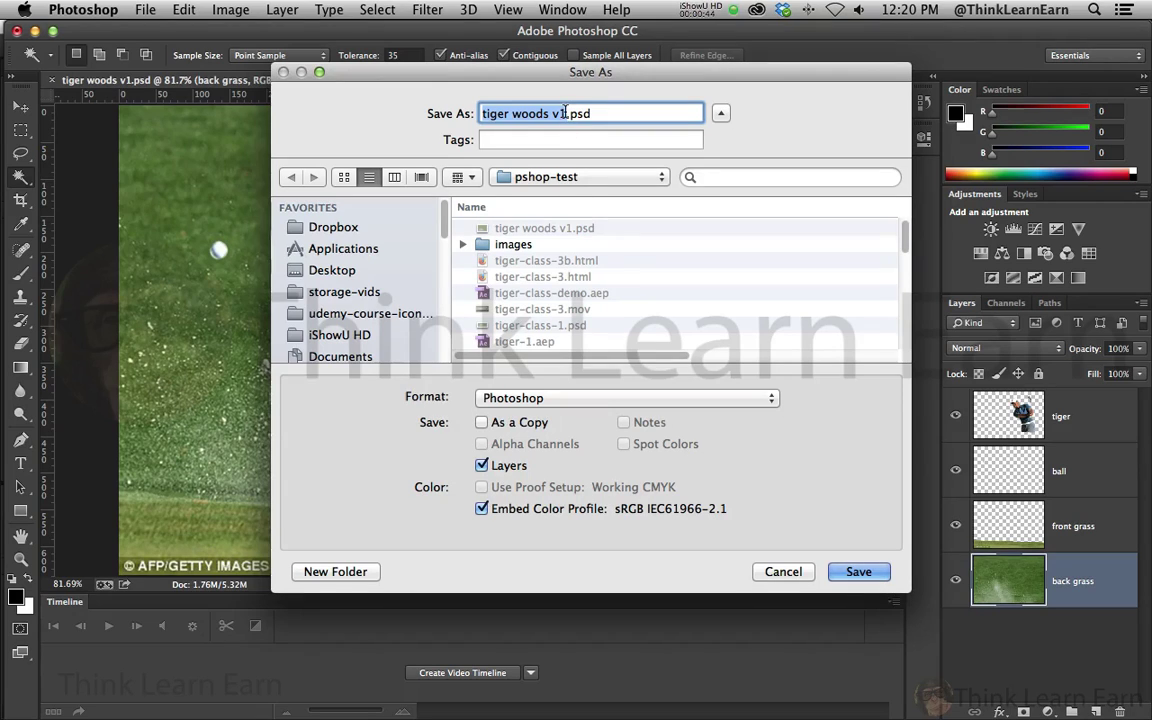
click(563, 113)
text(b)
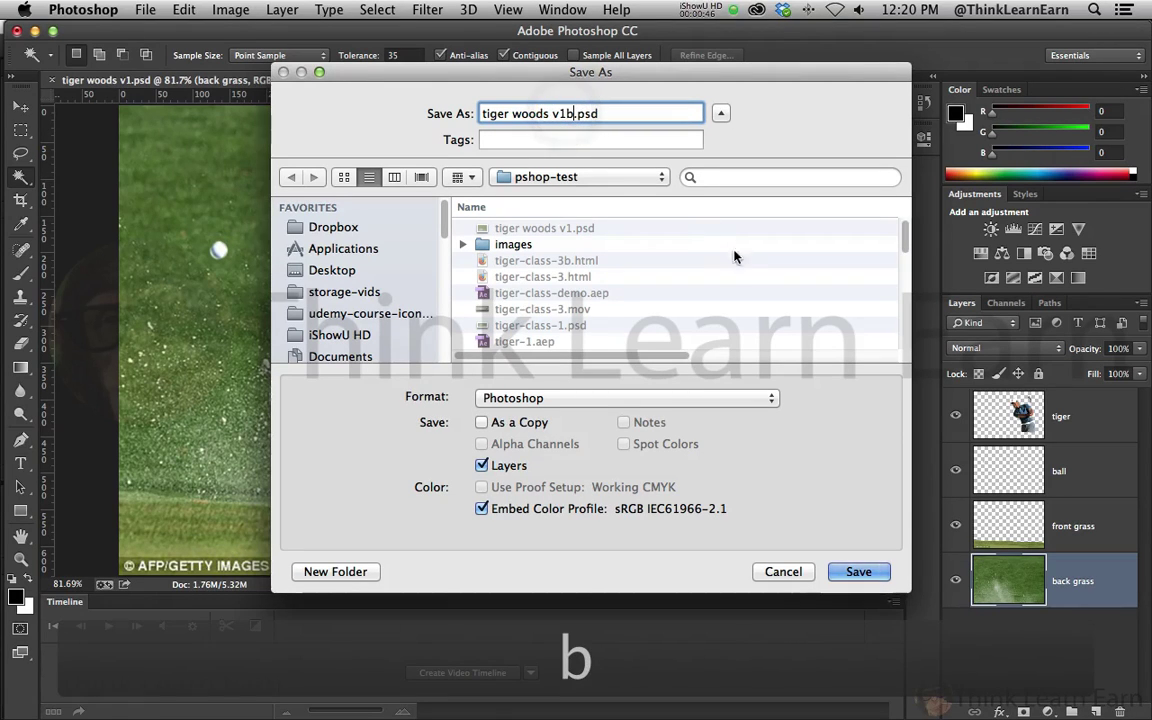
click(875, 573)
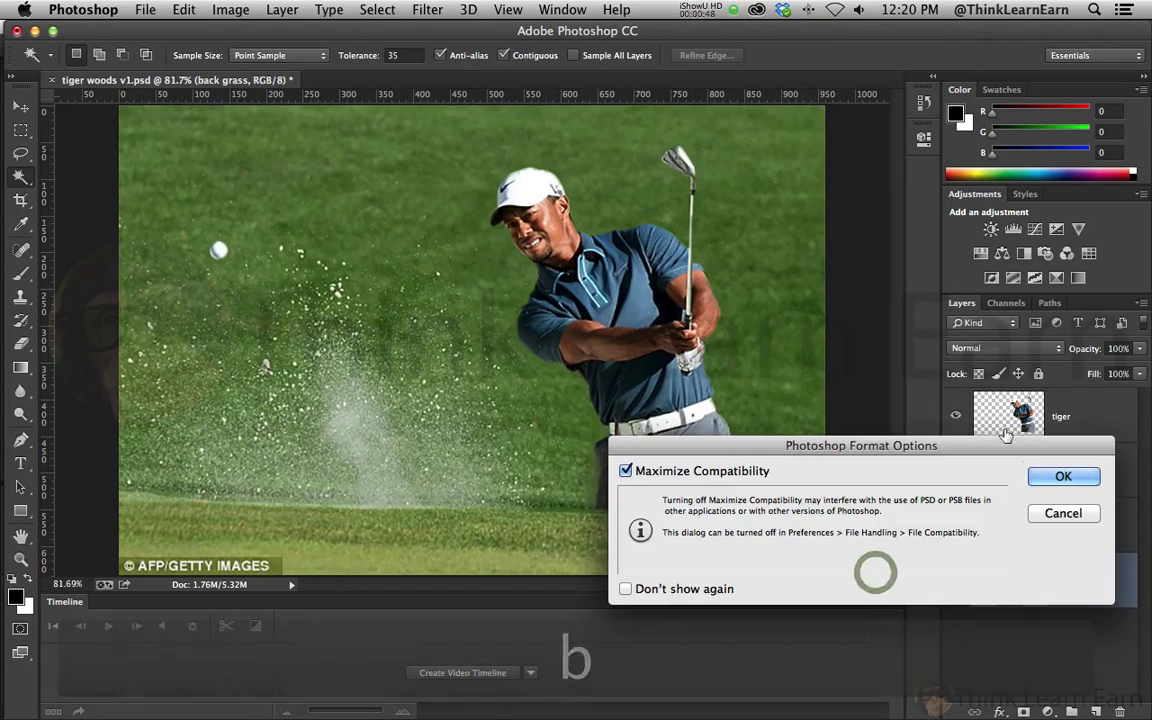
click(1061, 477)
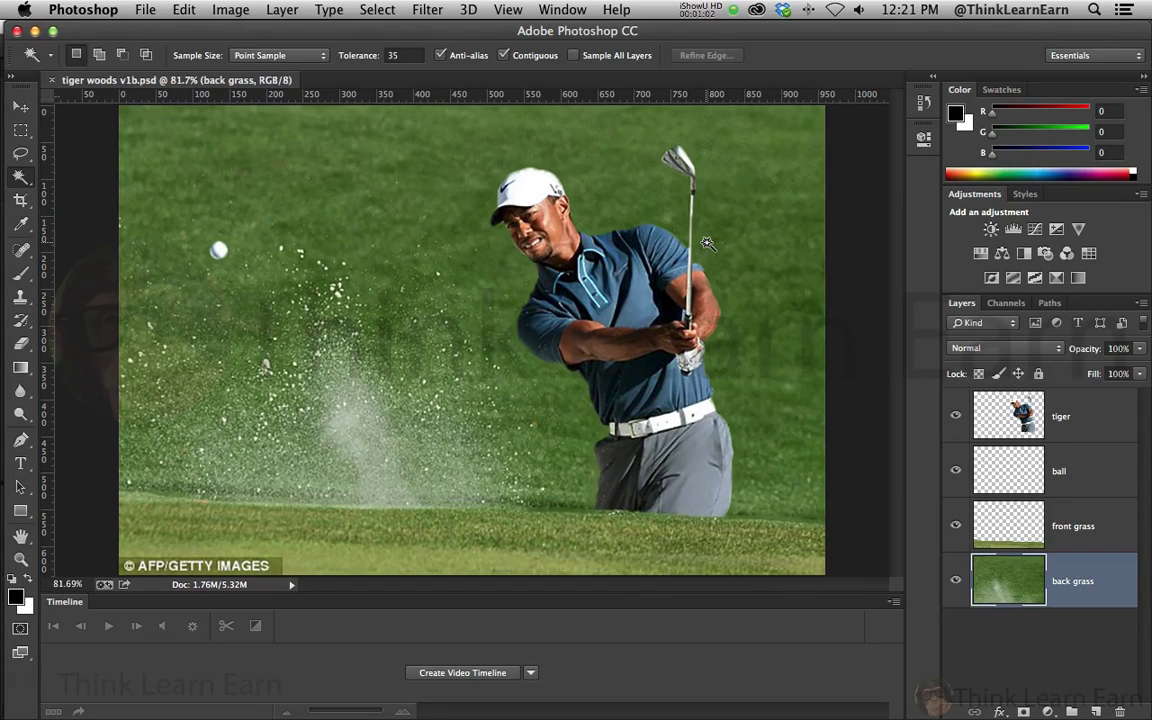
- Pick the tiger, ball and front grass layers in turn directly on the canvas with the Move tool
key(v)
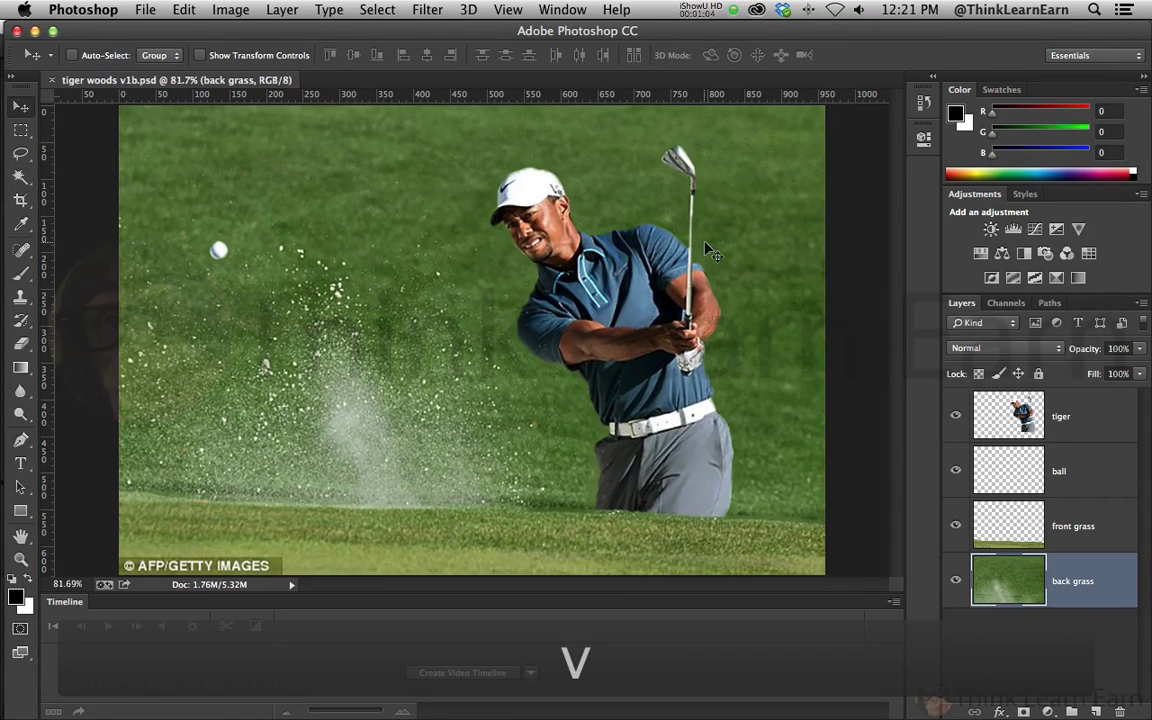
ctrl+click(600, 268)
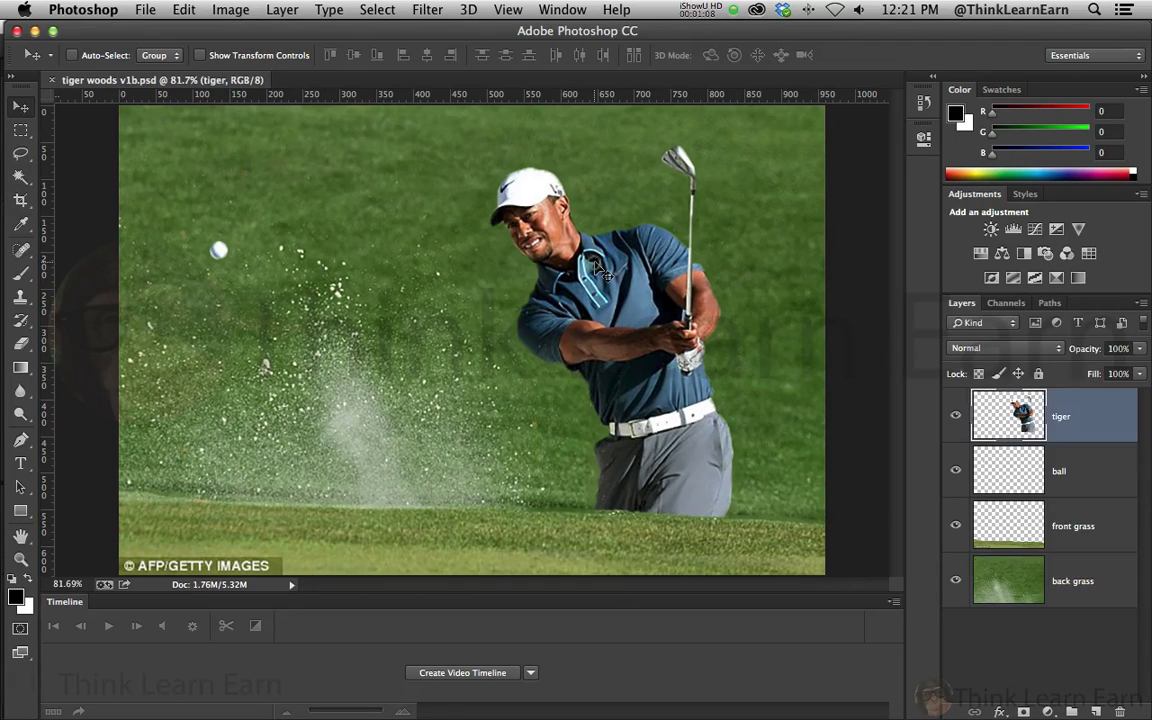
ctrl+click(216, 252)
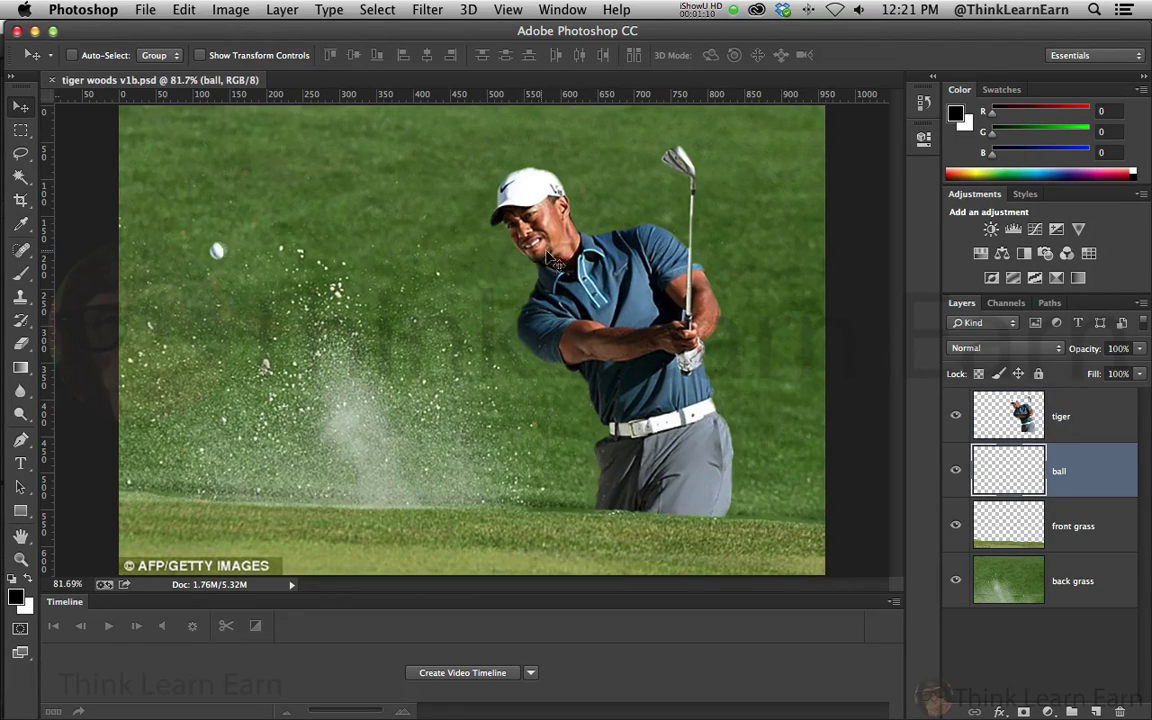
ctrl+click(512, 222)
ctrl+click(590, 520)
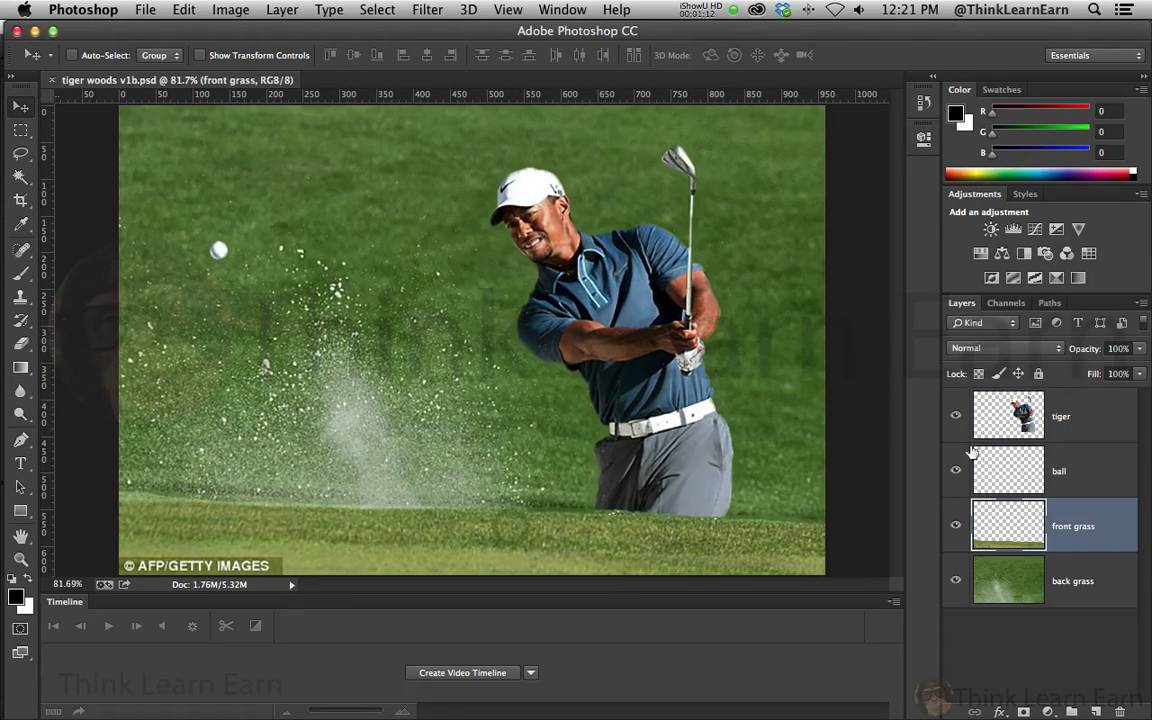
- Scale the tiger layer down to about 65% with Free Transform, keeping the golfer's waist at the front grass edge
ctrl+click(560, 290)
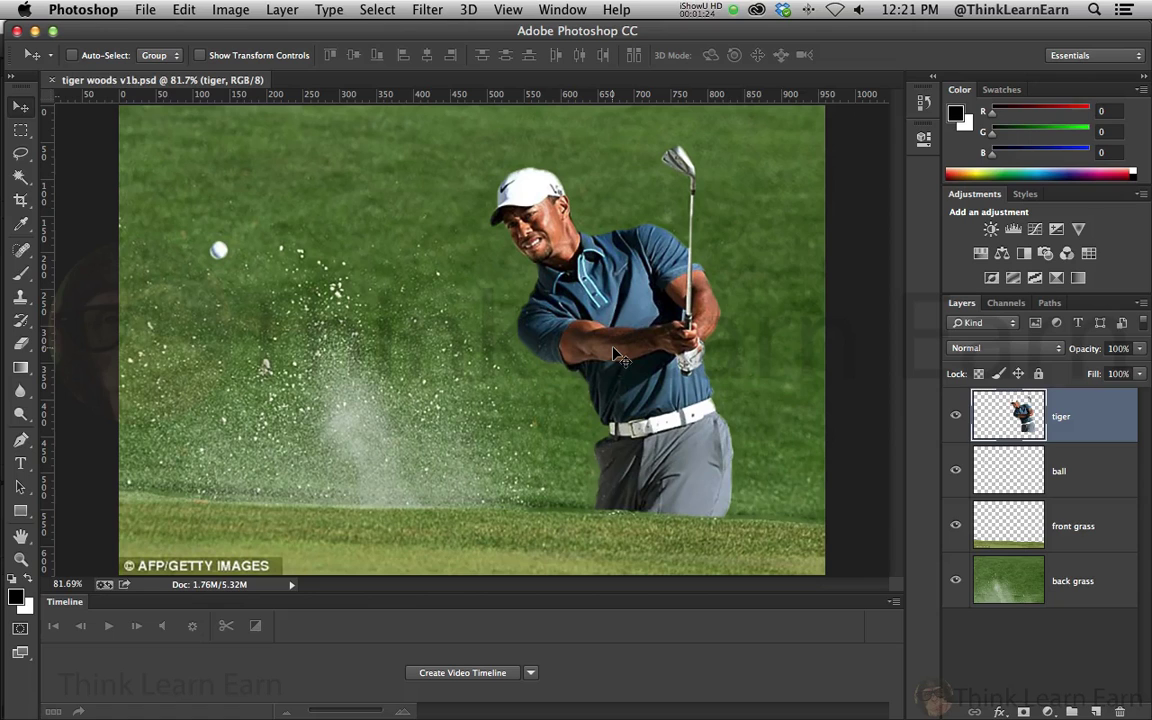
key(super+t)
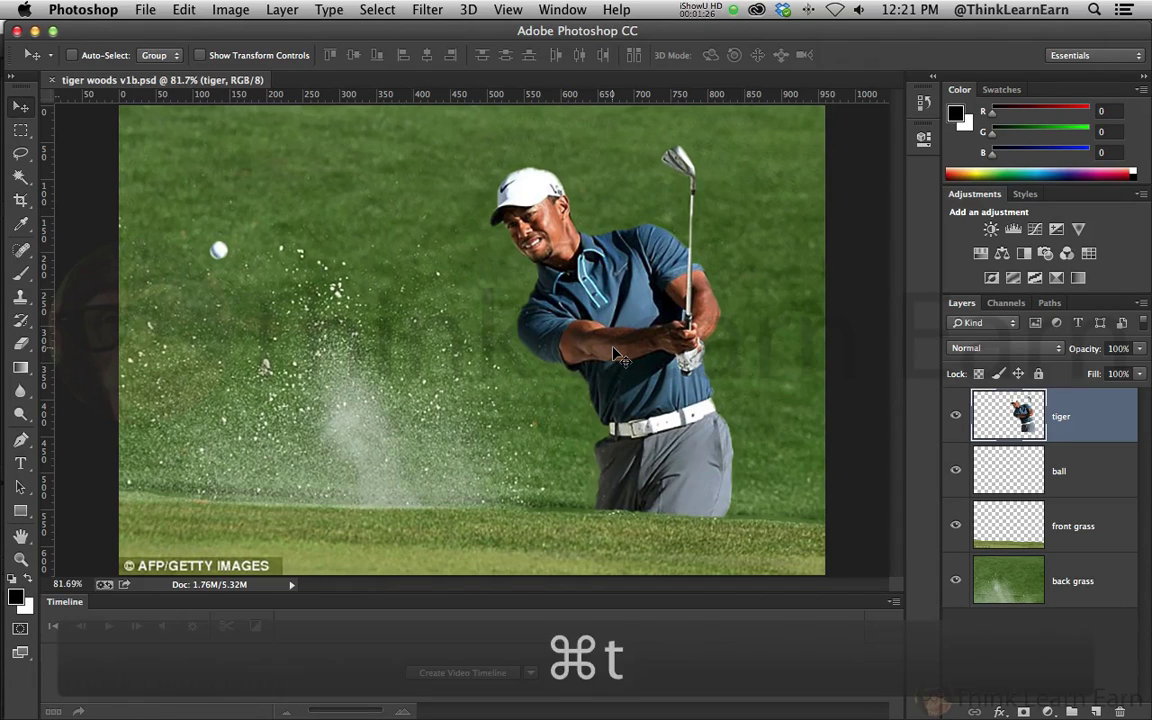
drag(738, 146, 651, 276)
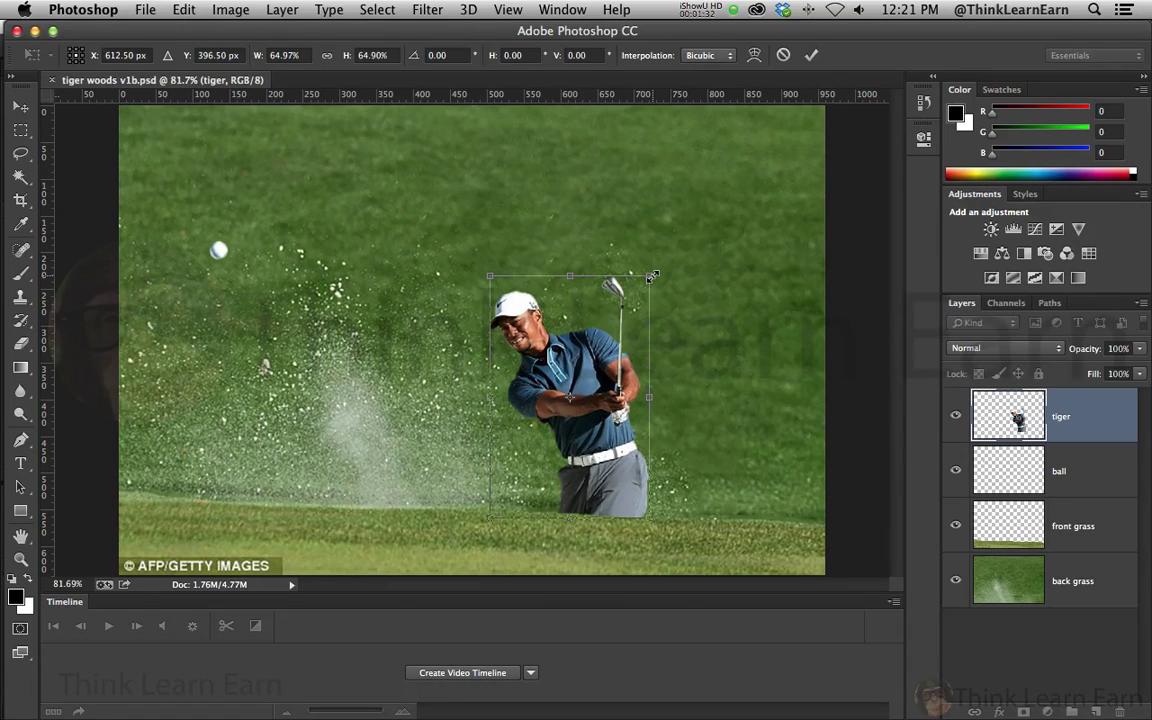
key(Return)
- Move the scaled golfer a little to the right and lower the ball into the sand spray
drag(588, 361, 648, 368)
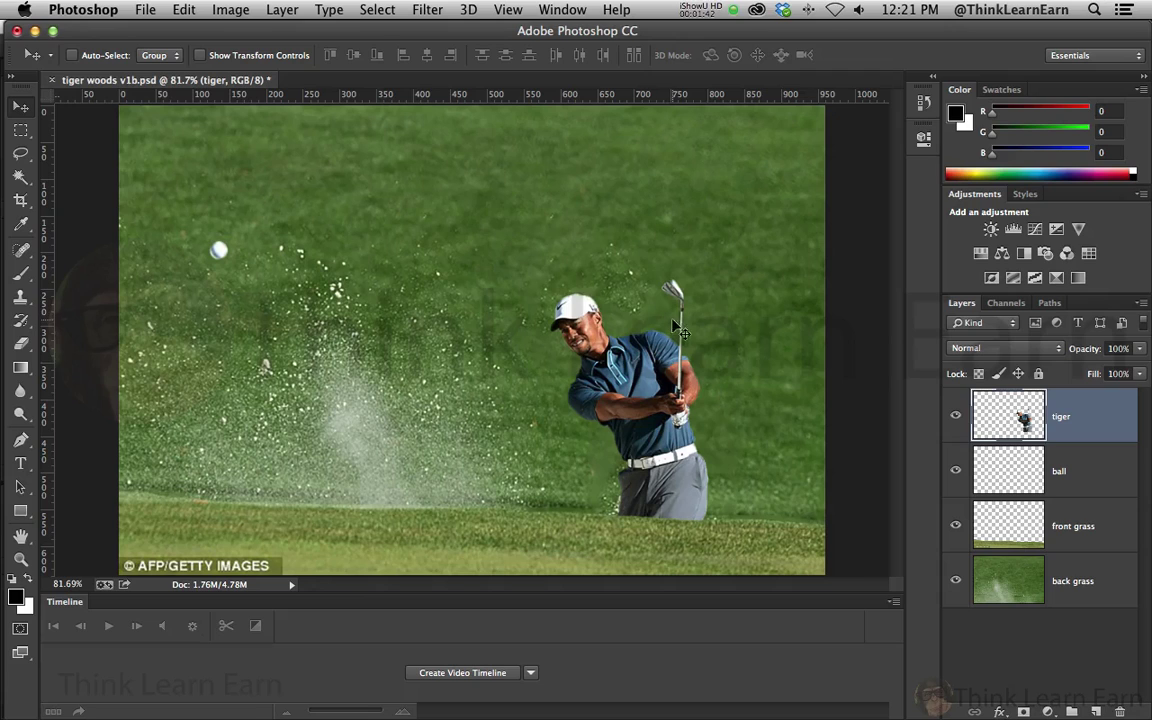
ctrl+click(222, 258)
drag(221, 254, 324, 422)
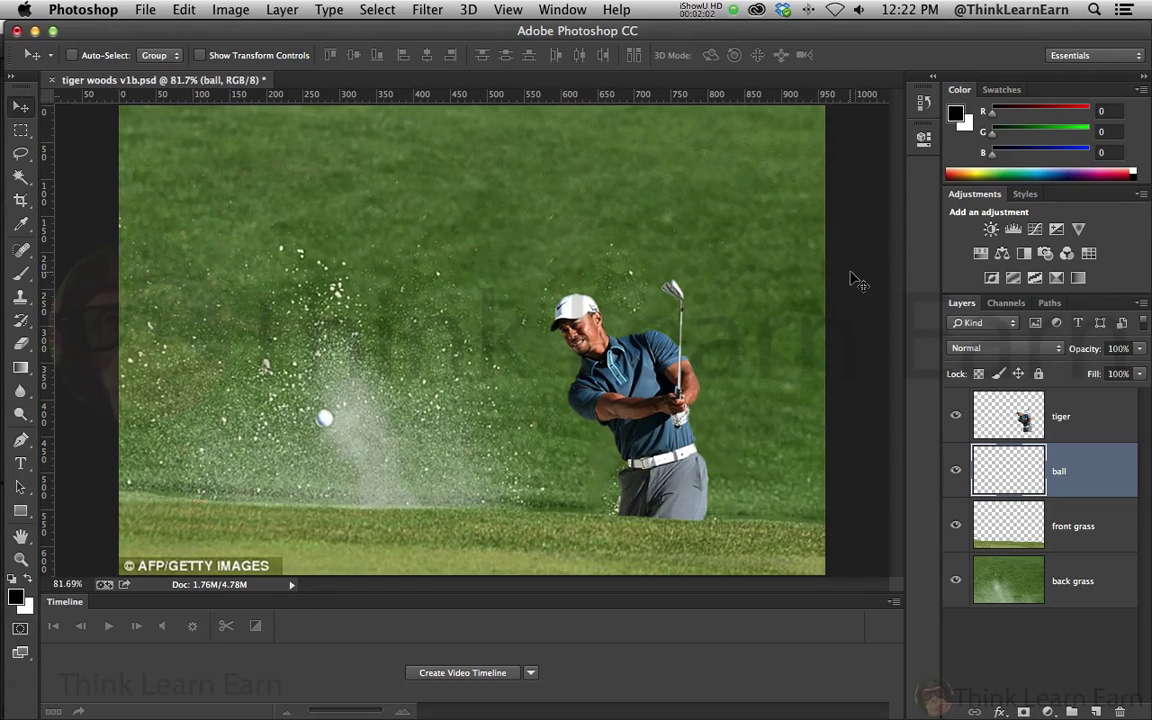
- Try reducing the canvas height to 340 pixels with the anchor at the bottom-left corner
click(230, 9)
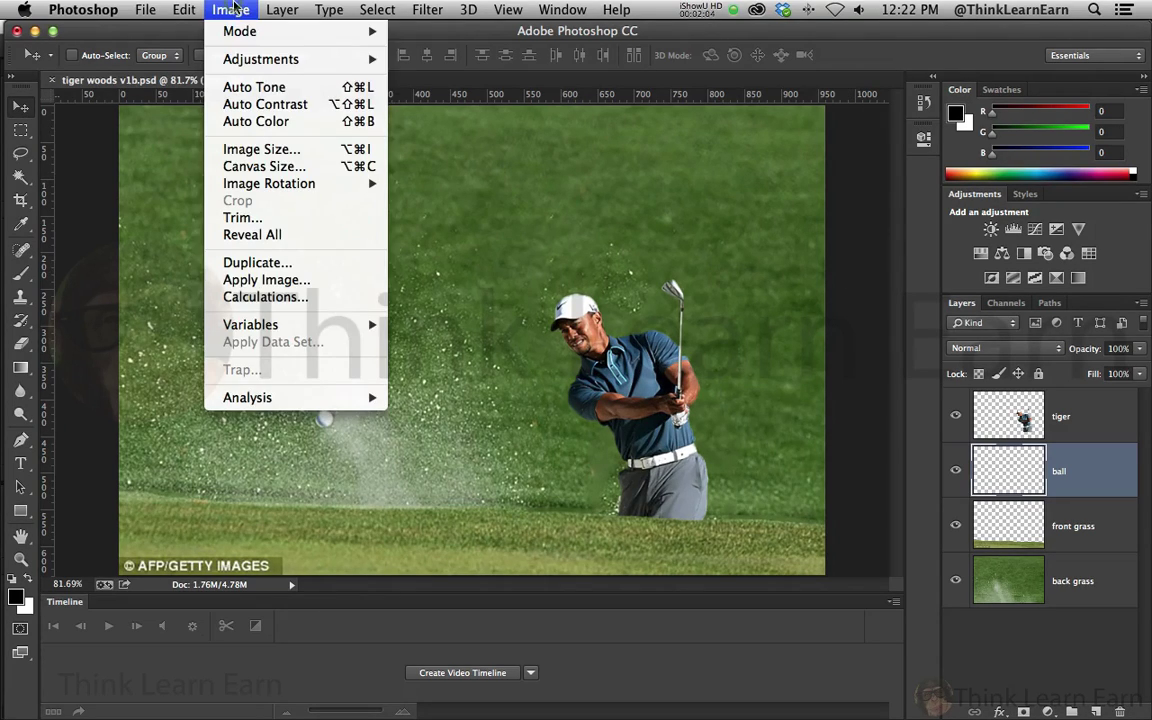
click(244, 166)
drag(505, 185, 320, 112)
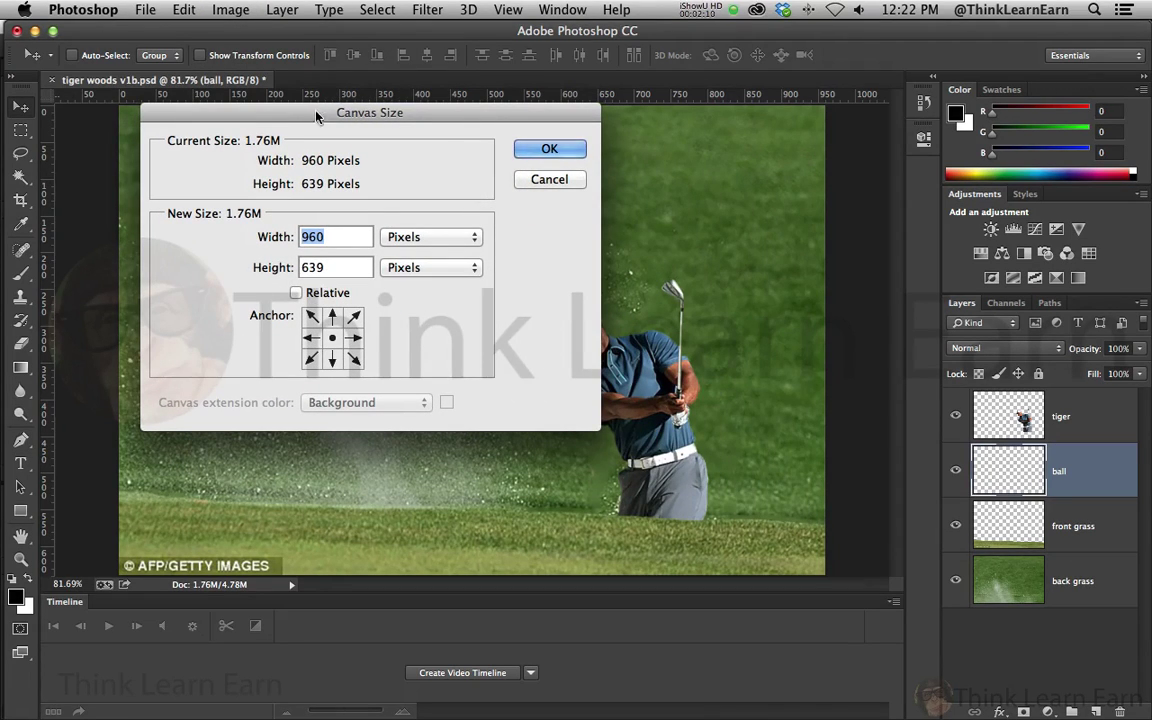
click(311, 359)
double_click(330, 267)
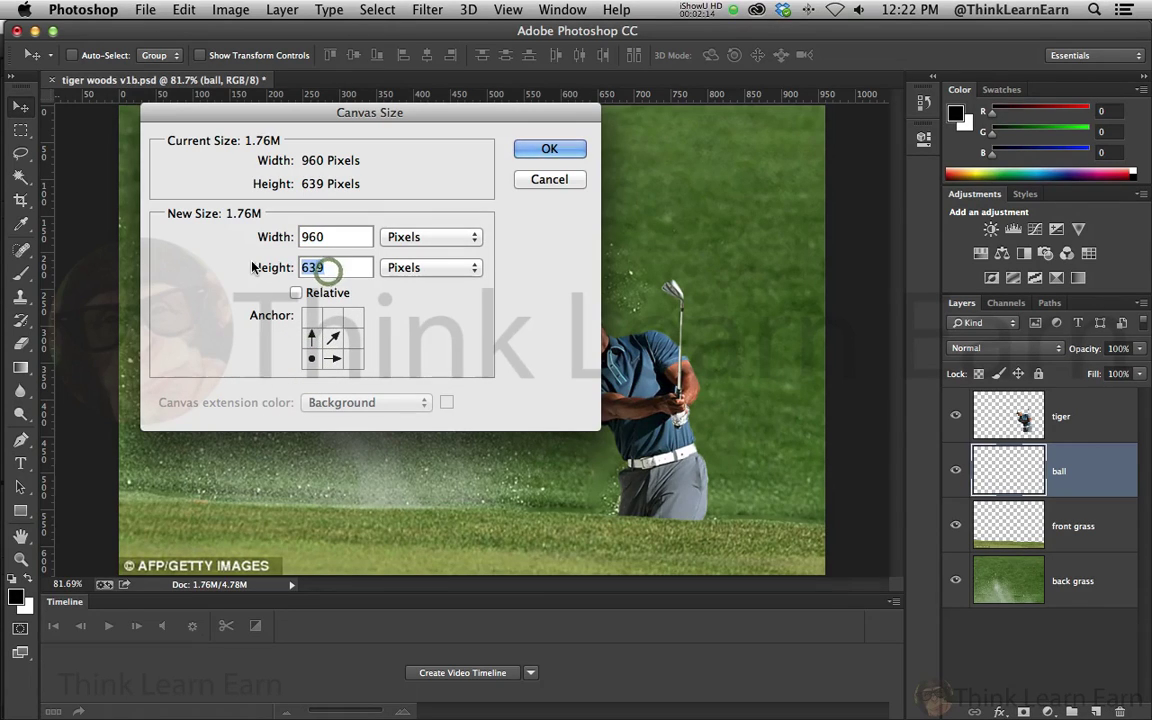
text(340)
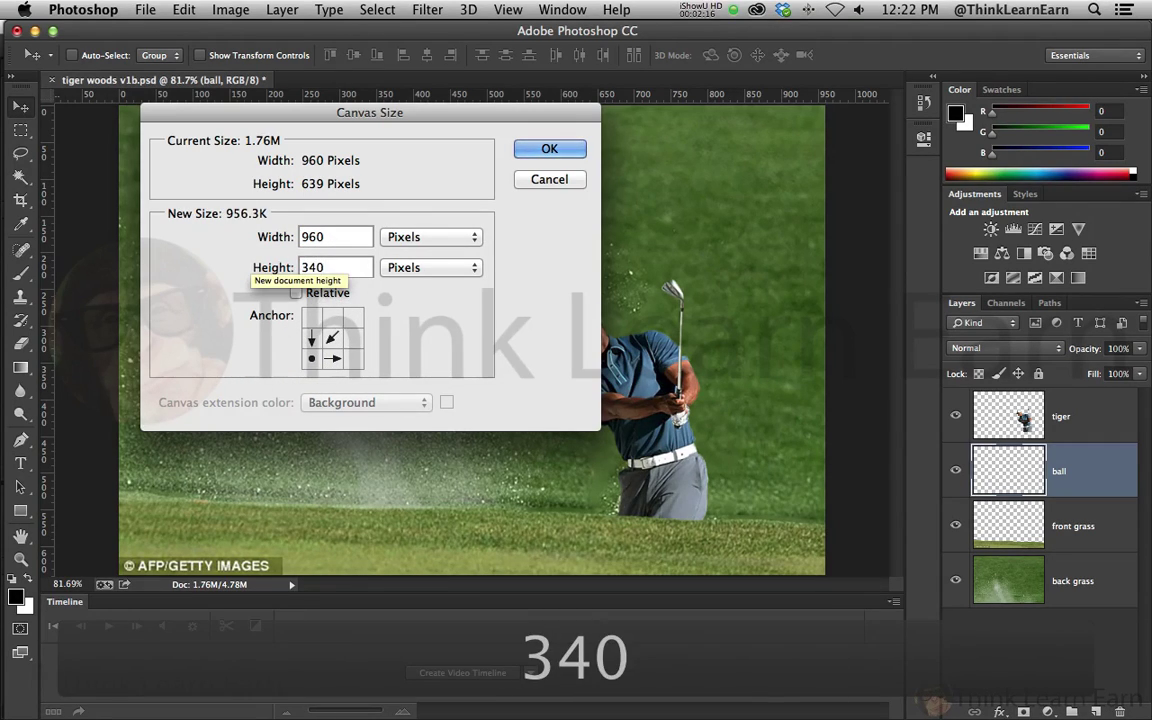
key(Return)
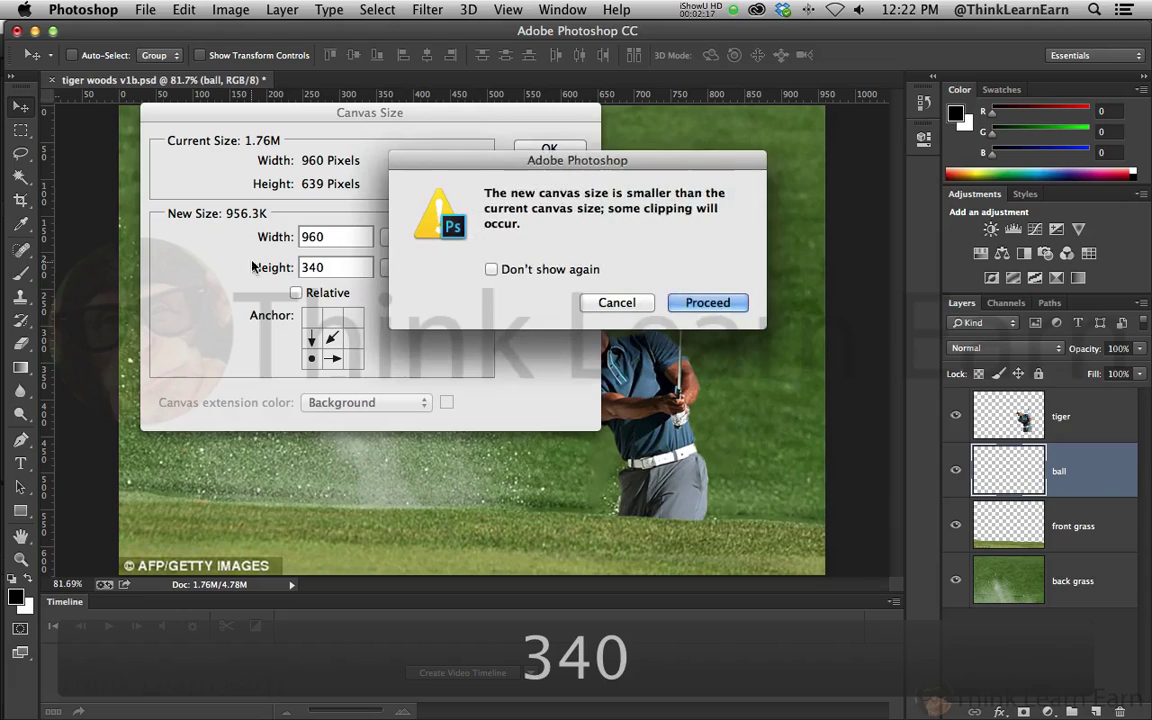
click(707, 304)
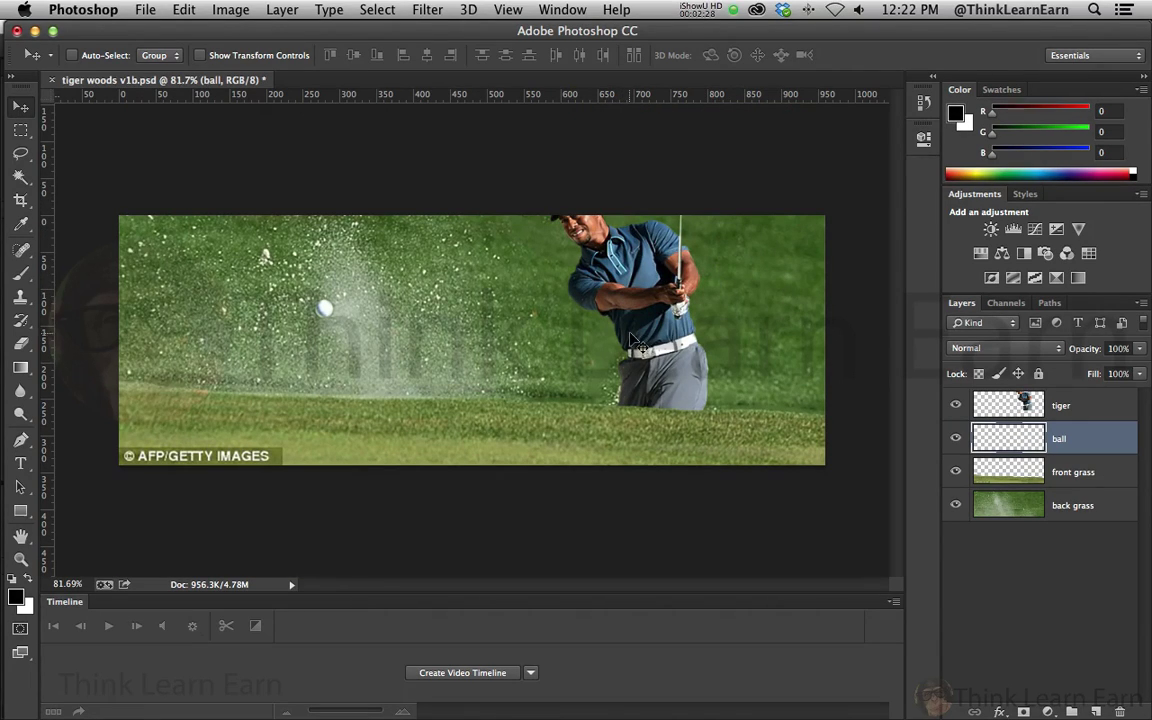
key(super+z)
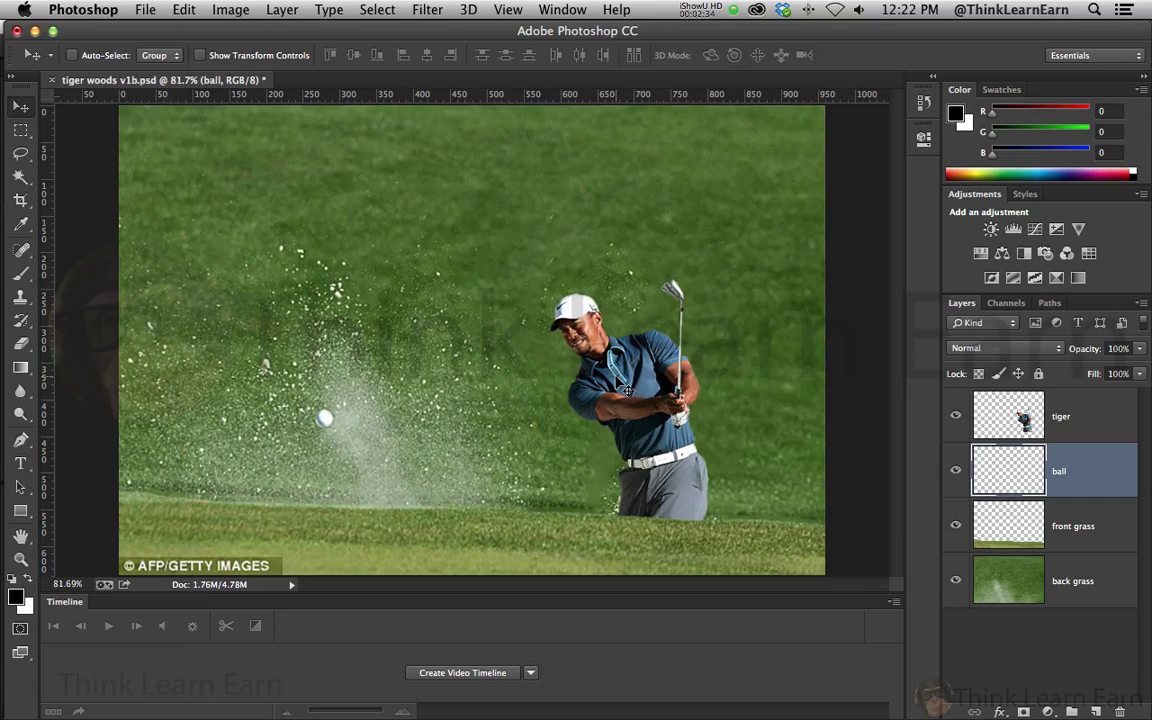
- Scale the tiger layer down further to about 76%, keeping the golfer's waist at the front grass edge
super+click(634, 376)
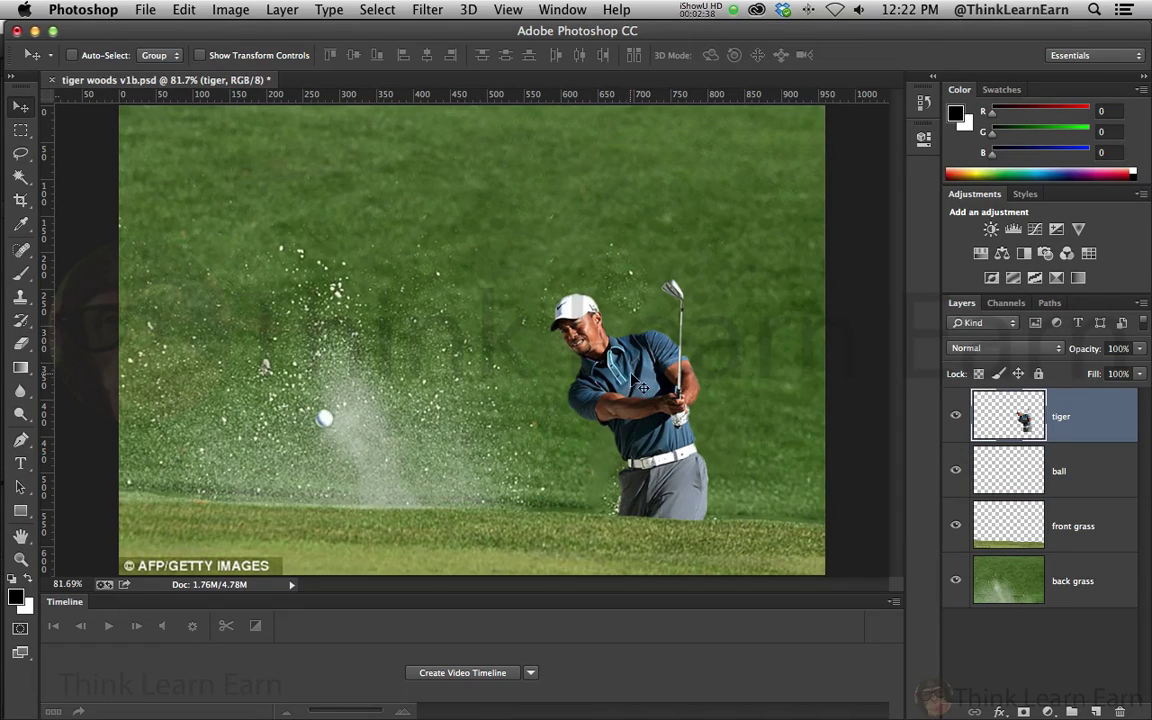
key(super+t)
drag(711, 281, 668, 335)
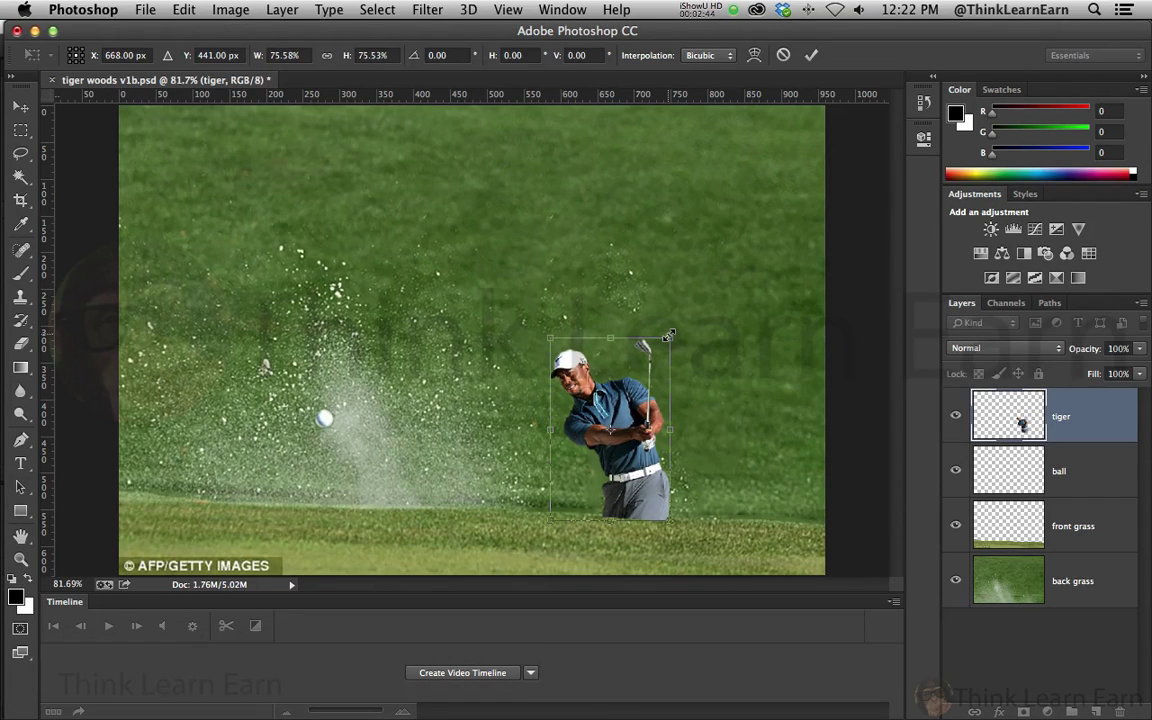
key(Return)
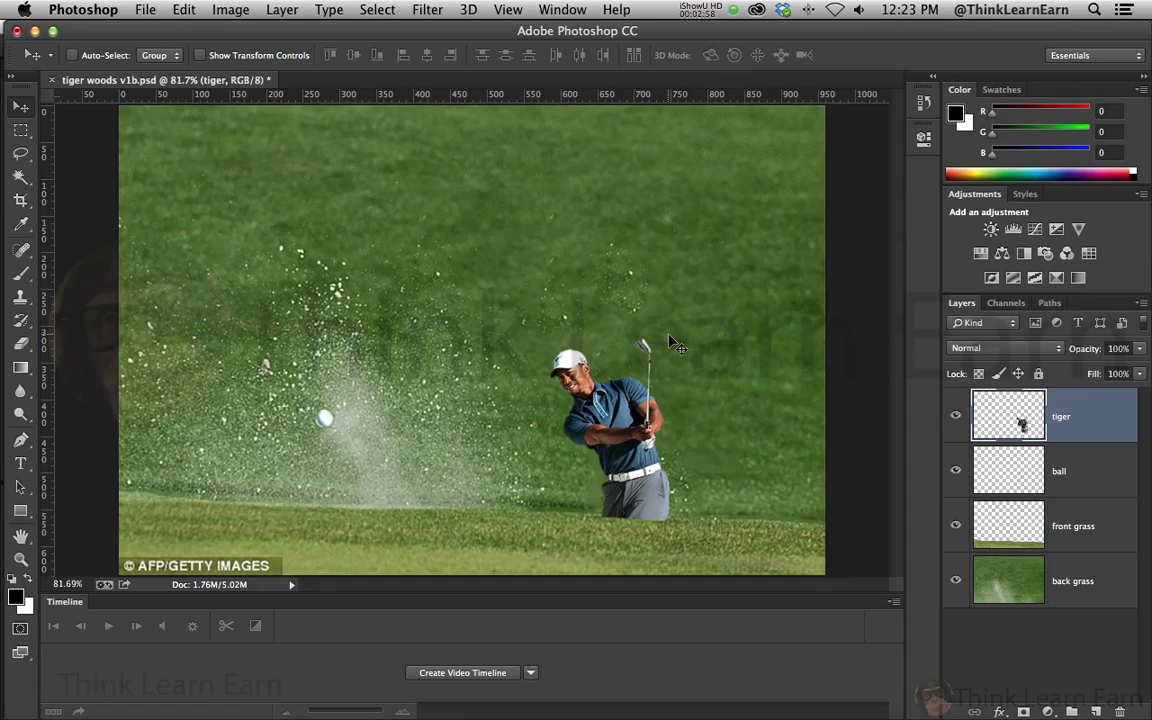
key(super+t)
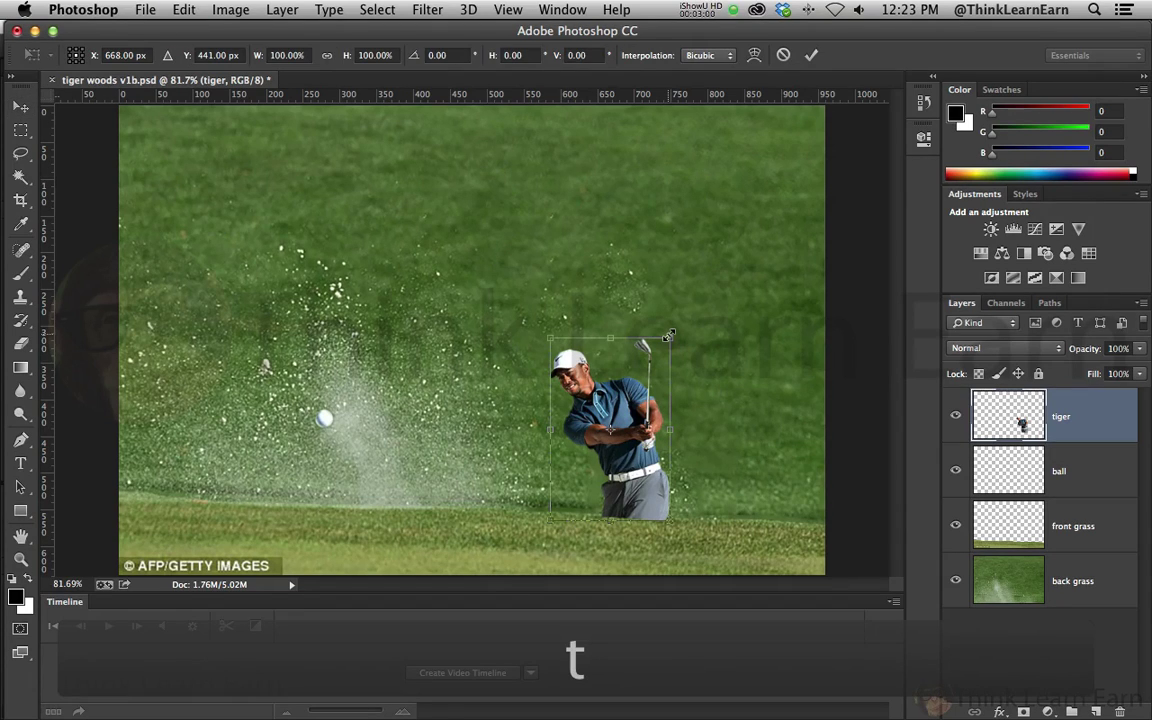
key(Return)
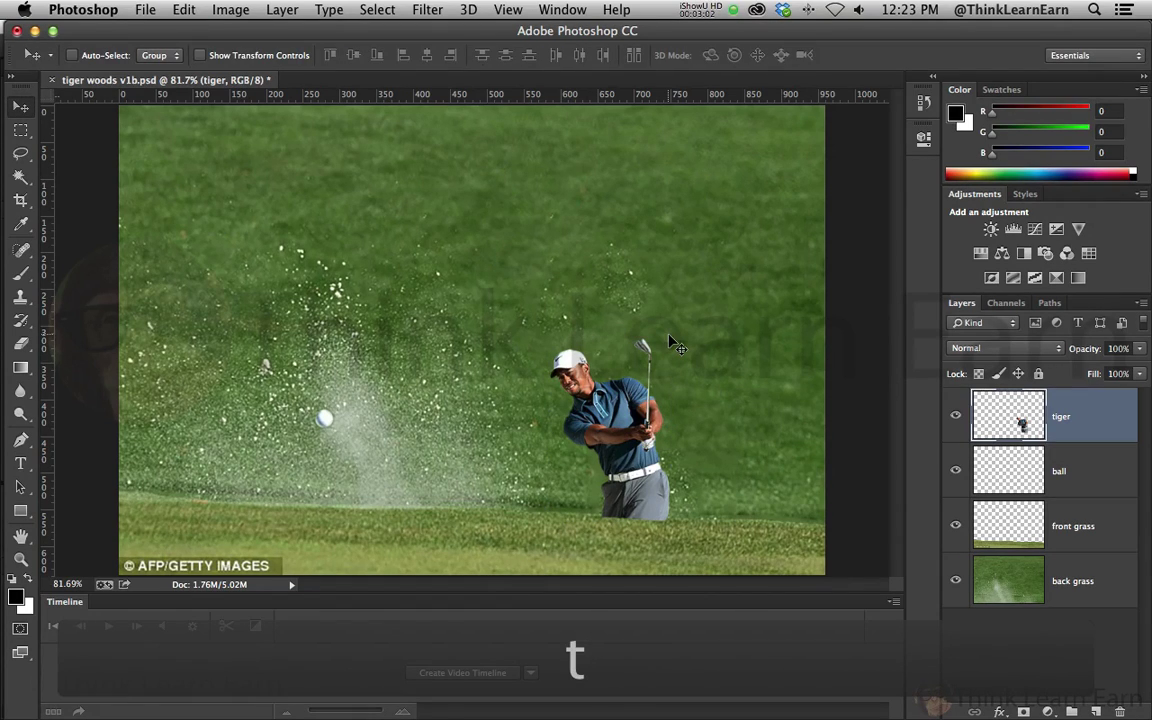
- Reduce the canvas height to 340 pixels with the anchor at the bottom-left corner, accepting the clipping
click(231, 9)
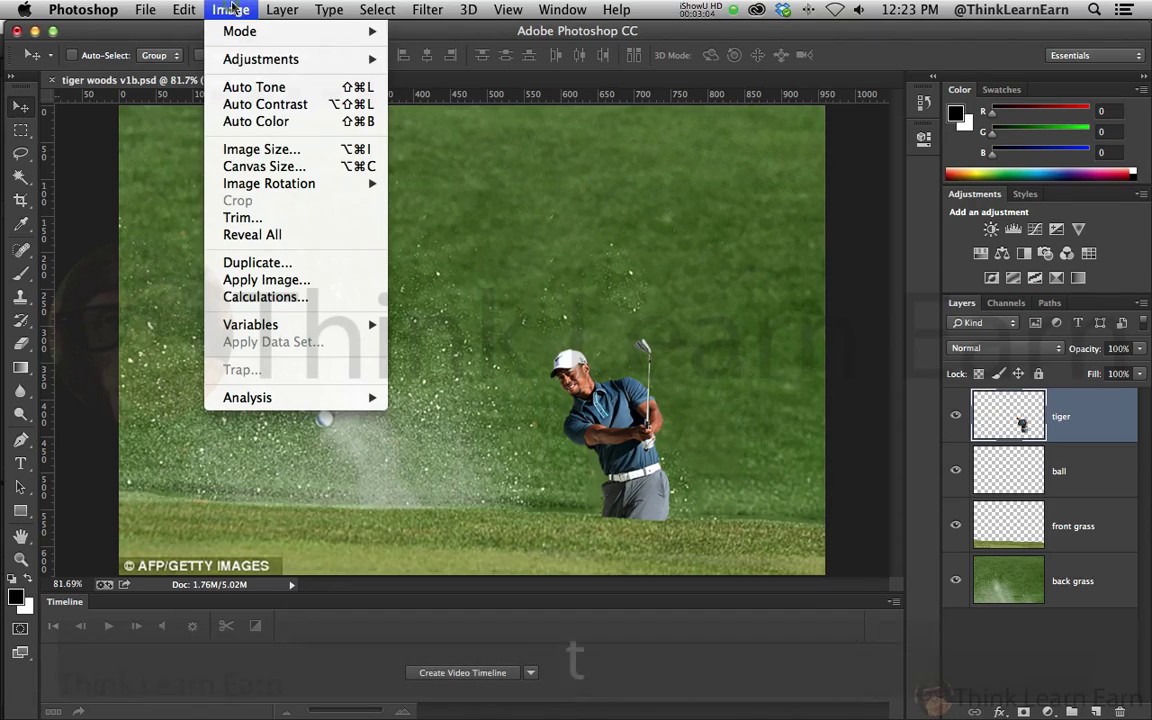
click(265, 166)
click(311, 358)
double_click(312, 266)
text(340)
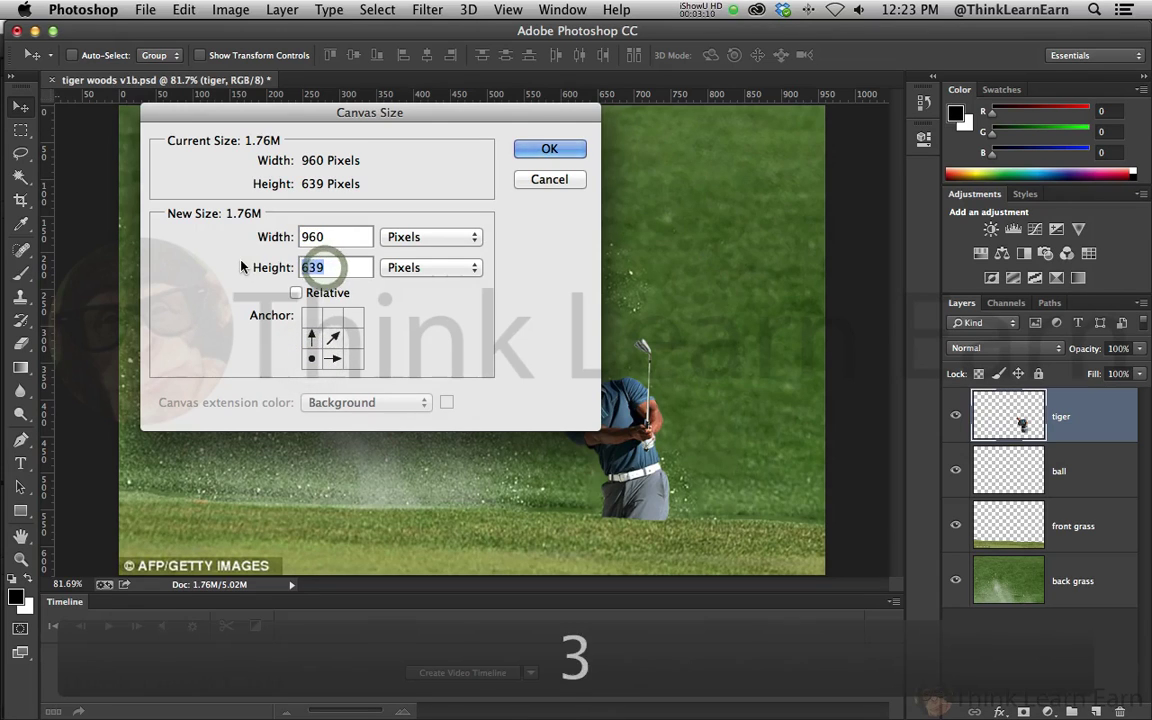
key(Return)
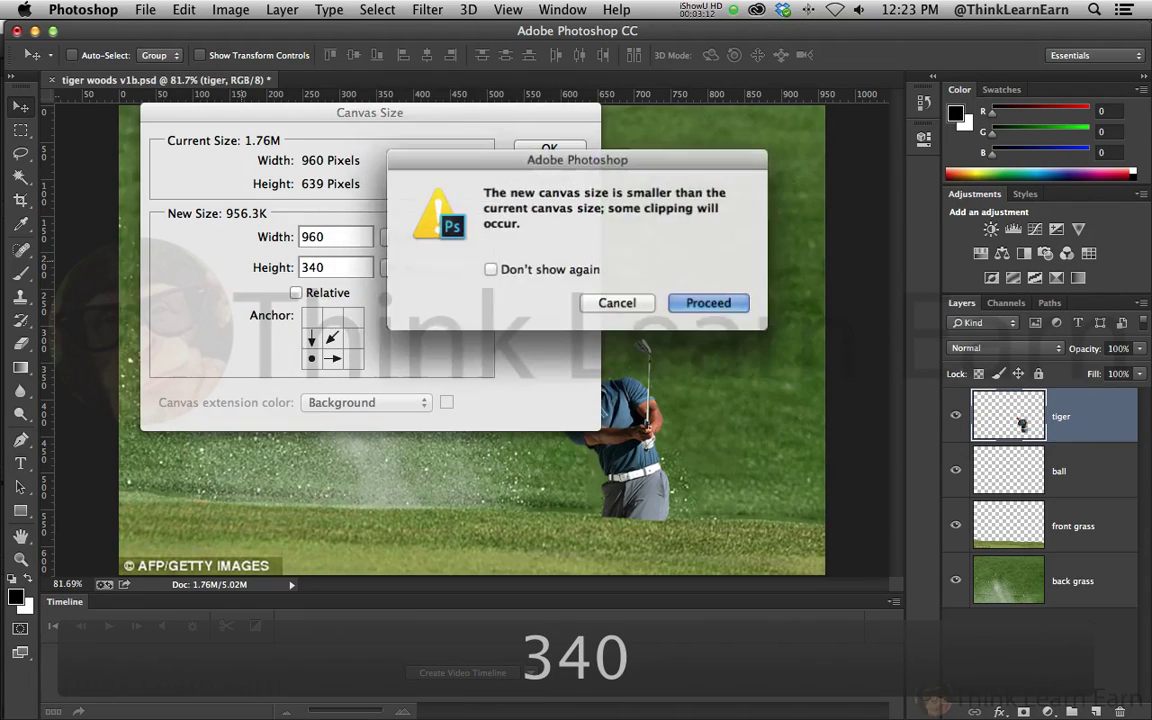
click(703, 302)
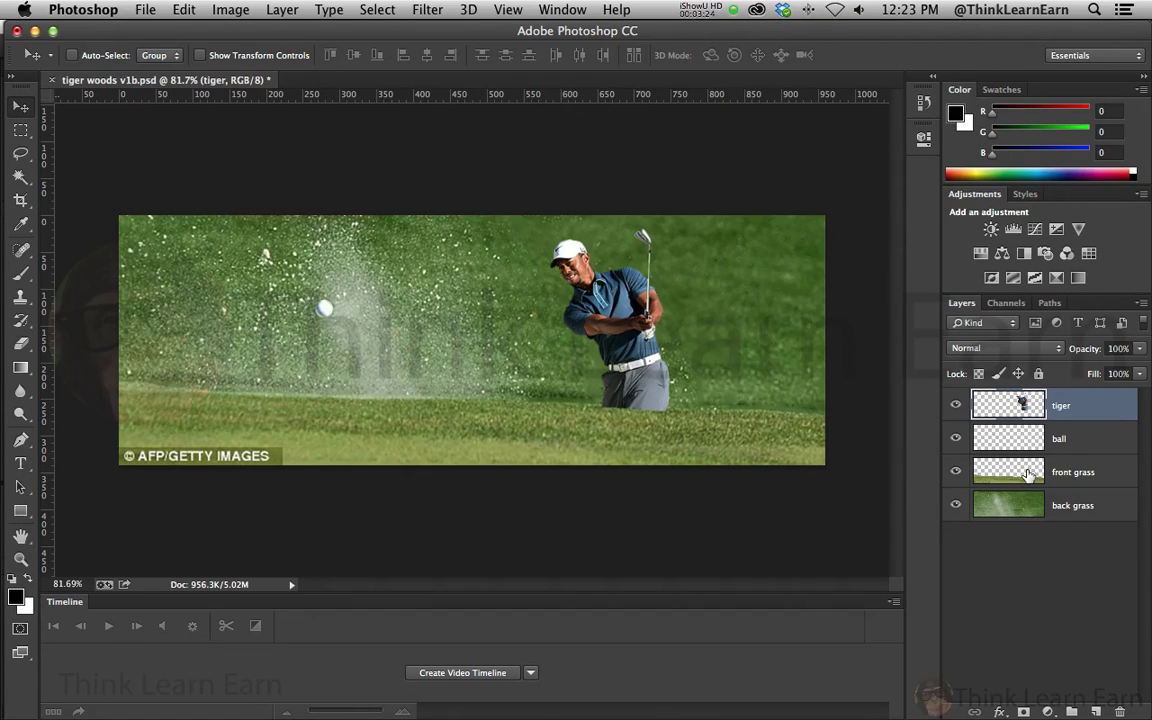
- Select the AFP/Getty Images watermark on the front grass layer with a rectangular marquee
super+click(572, 432)
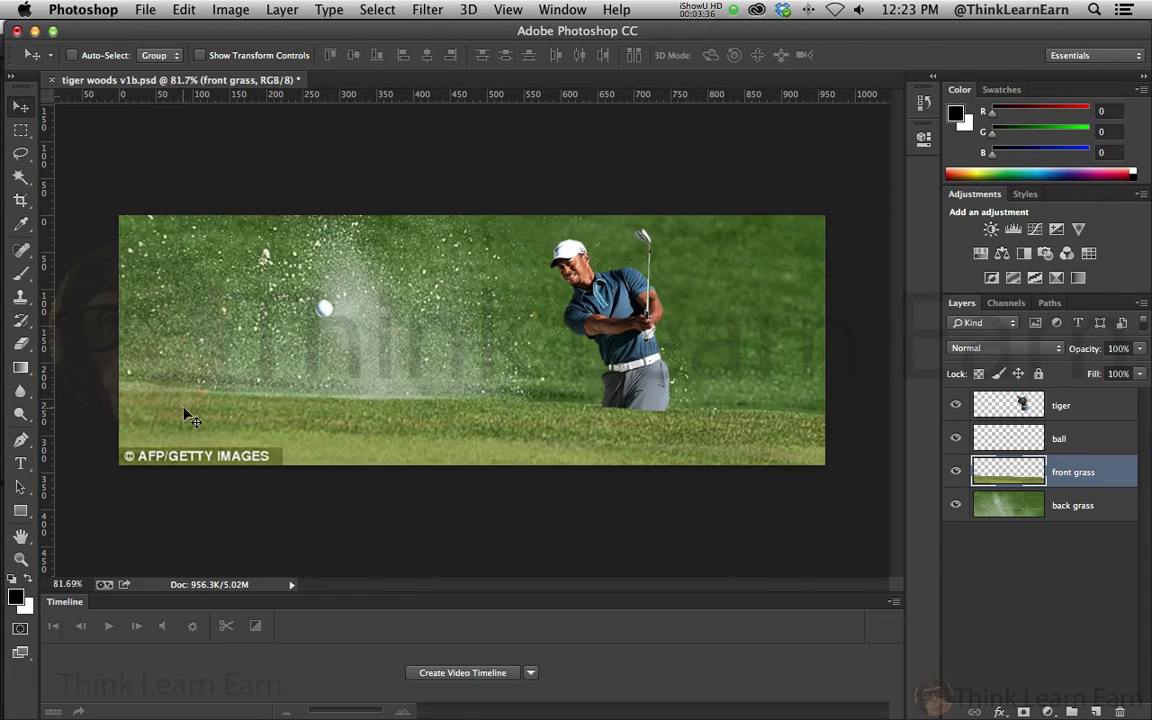
key(m)
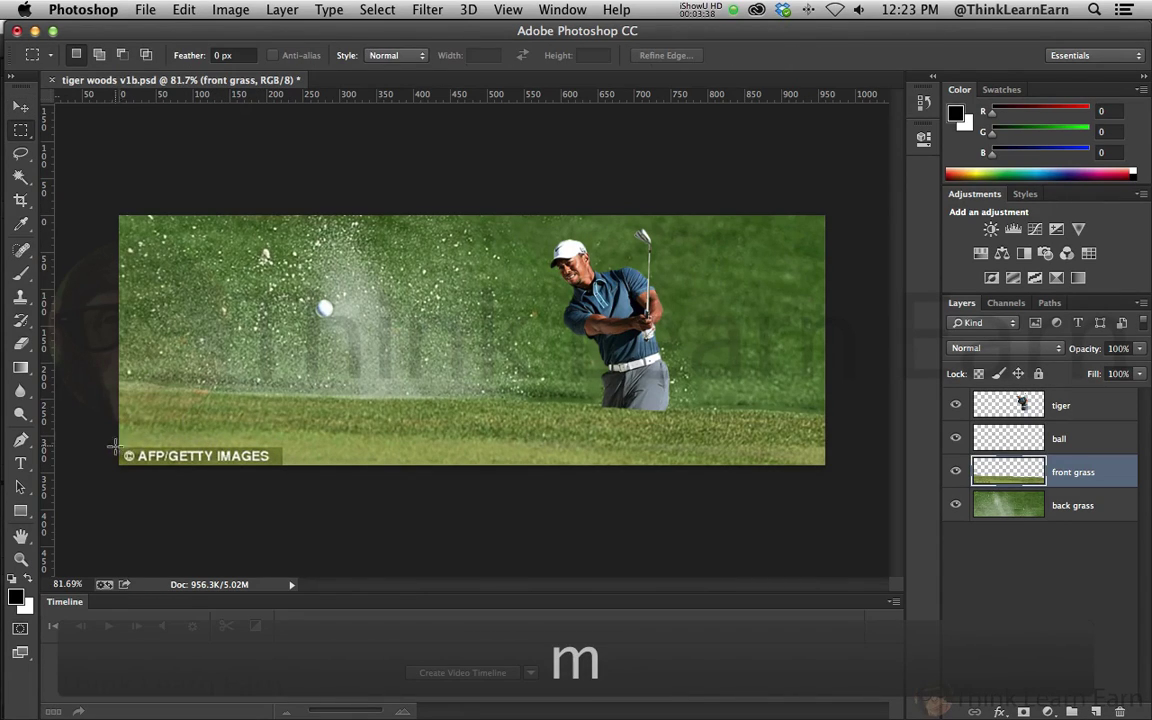
drag(117, 447, 283, 467)
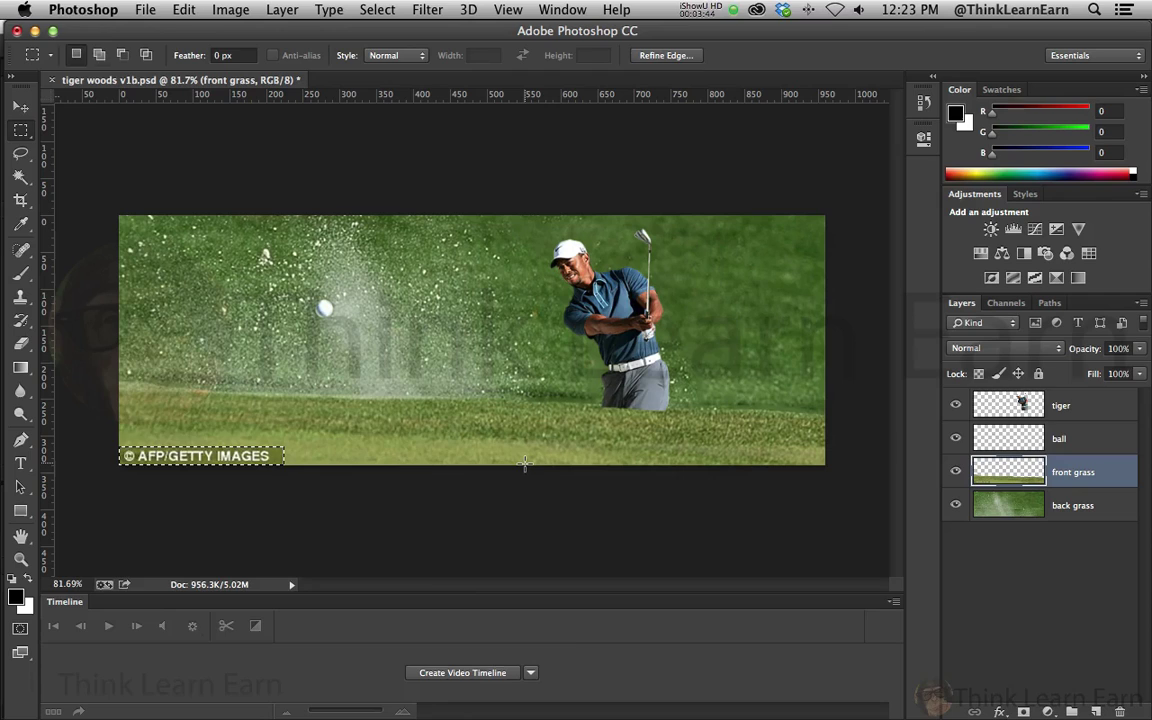
key(shift+BackSpace)
click(386, 421)
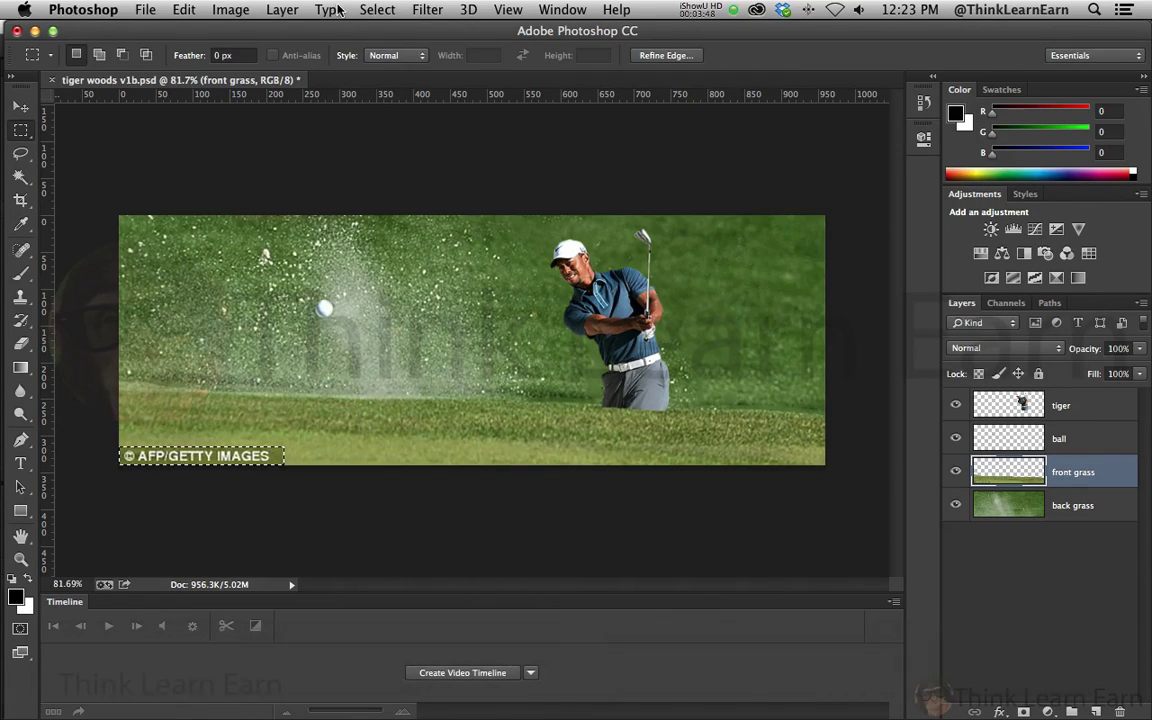
- Expand the watermark selection by 3 pixels
click(377, 9)
mouse_move(400, 237)
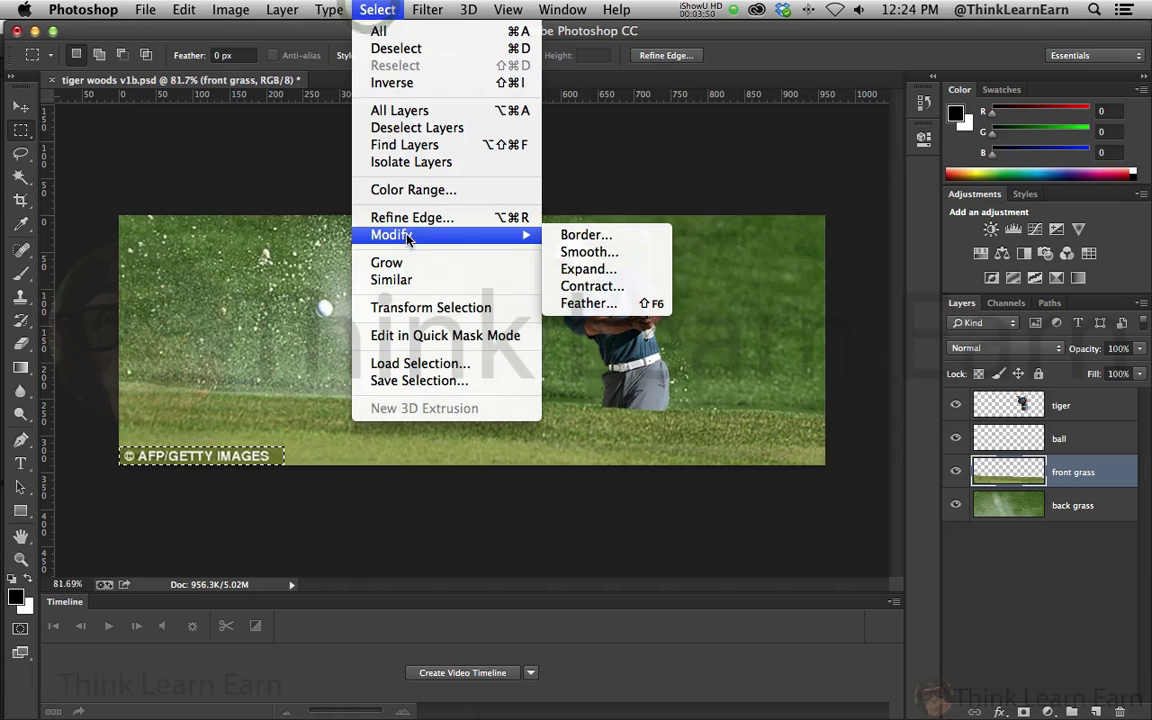
click(588, 268)
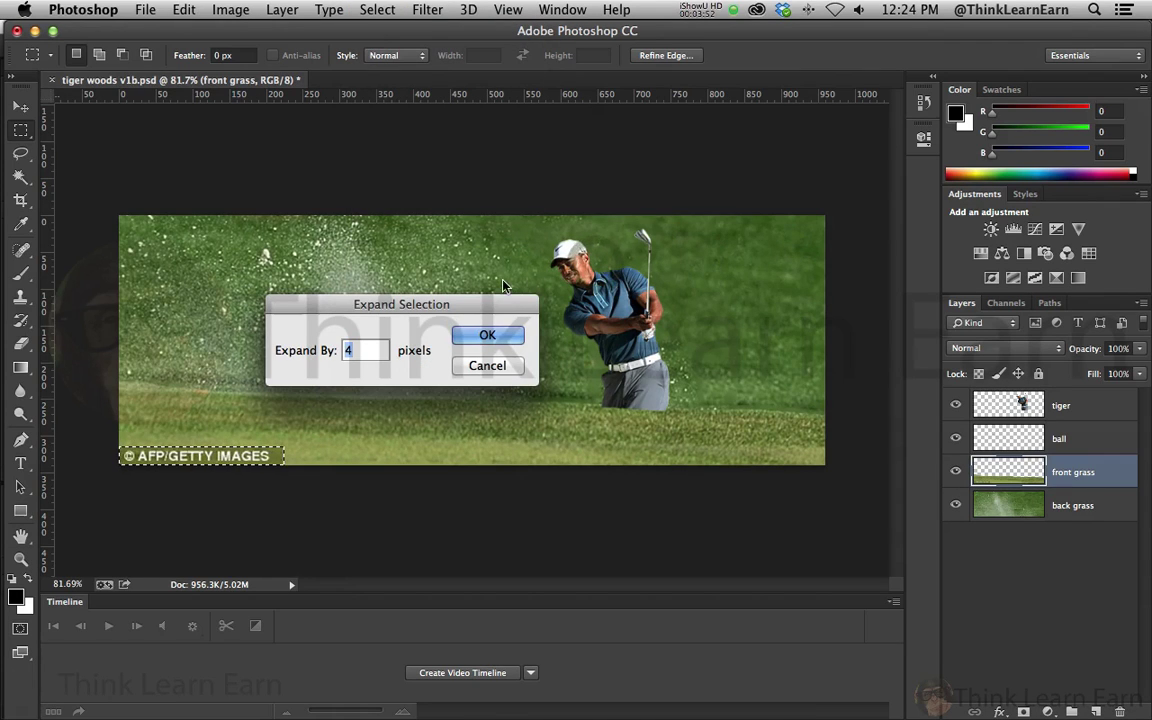
text(3)
key(Return)
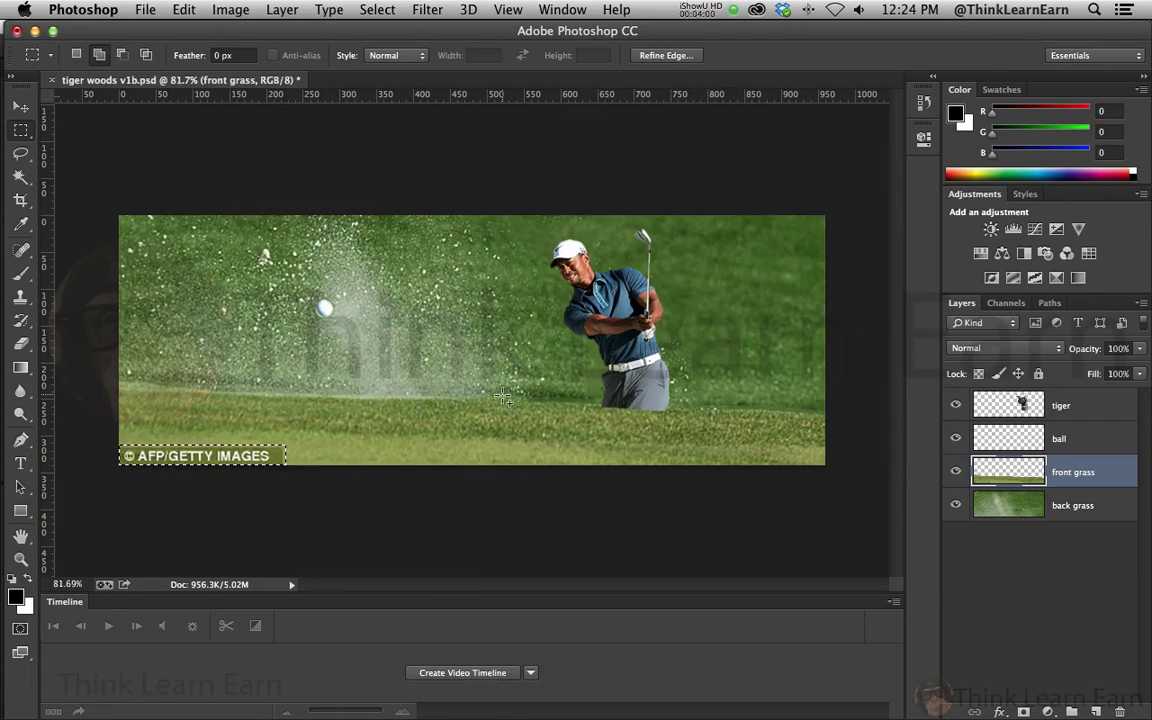
- Remove the watermark with a Content-Aware fill at 100% opacity, then deselect and save the document
key(shift+BackSpace)
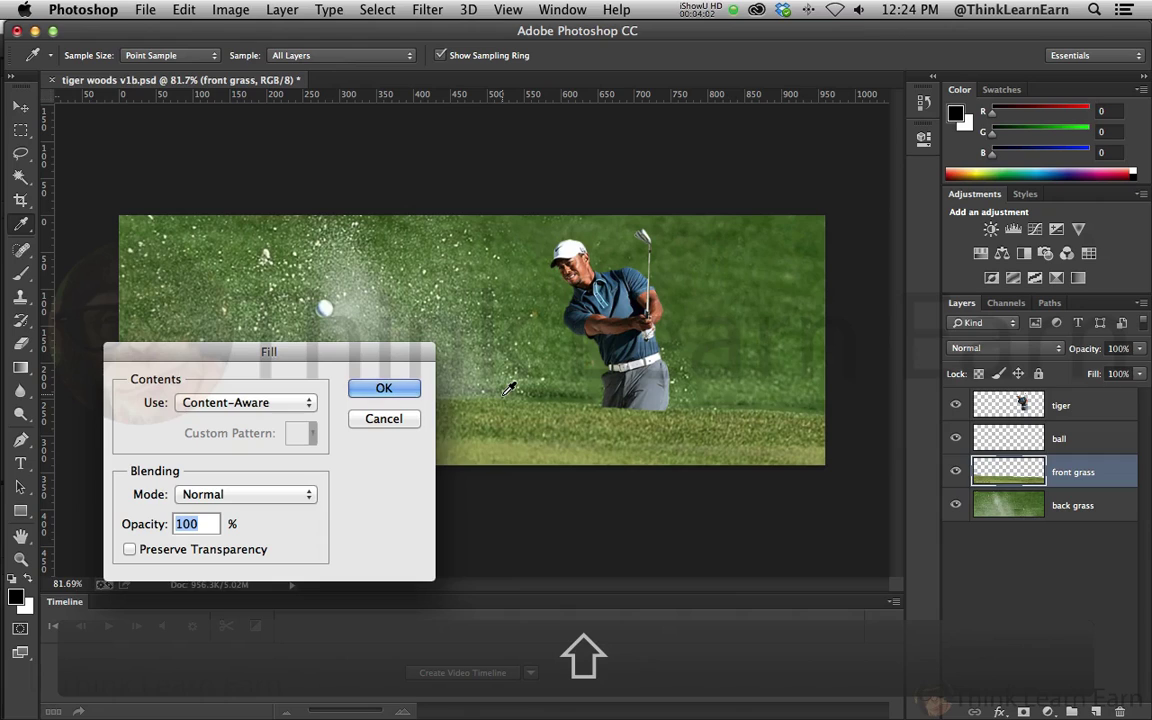
key(Return)
key(m)
key(super+d)
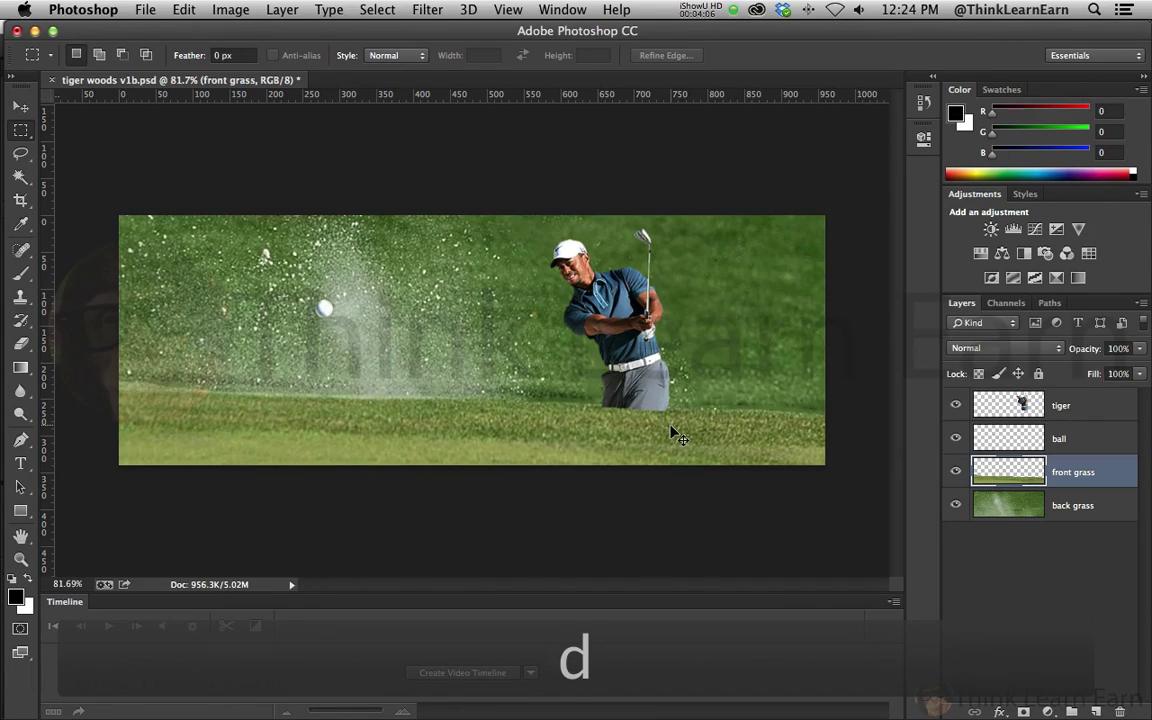
key(super+s)
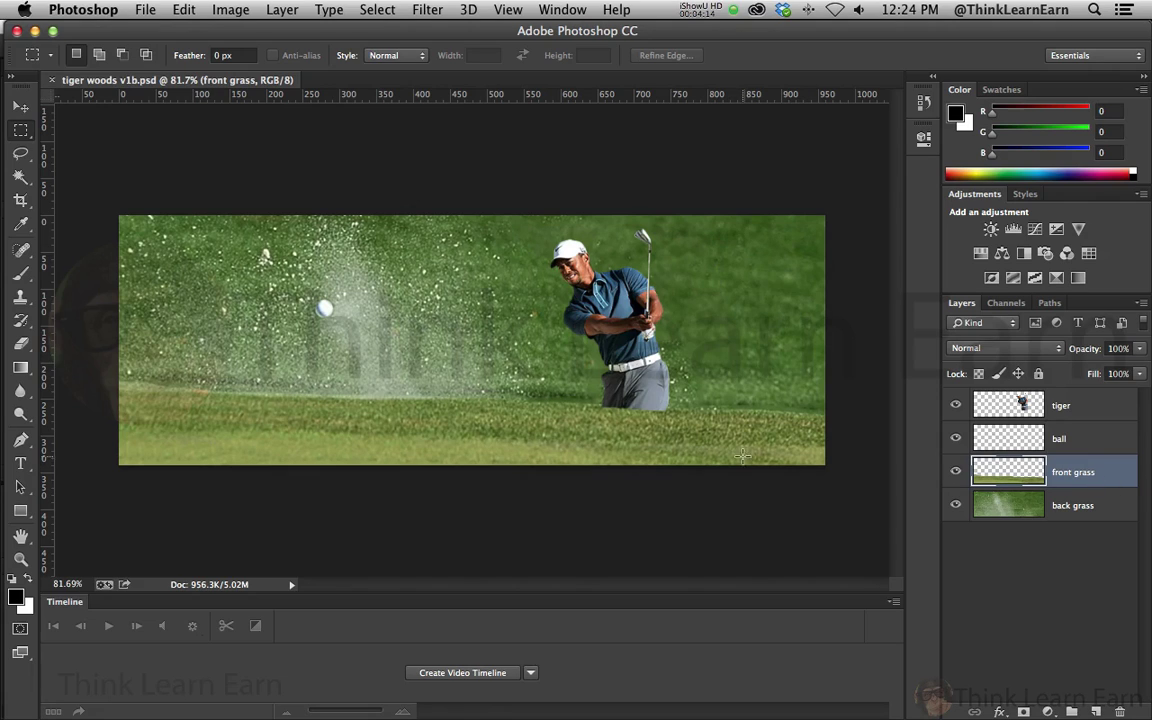
- Try moving the front grass layer slightly upward at the golfer's waist and undo the move
key(v)
drag(615, 415, 612, 395)
key(super+z)
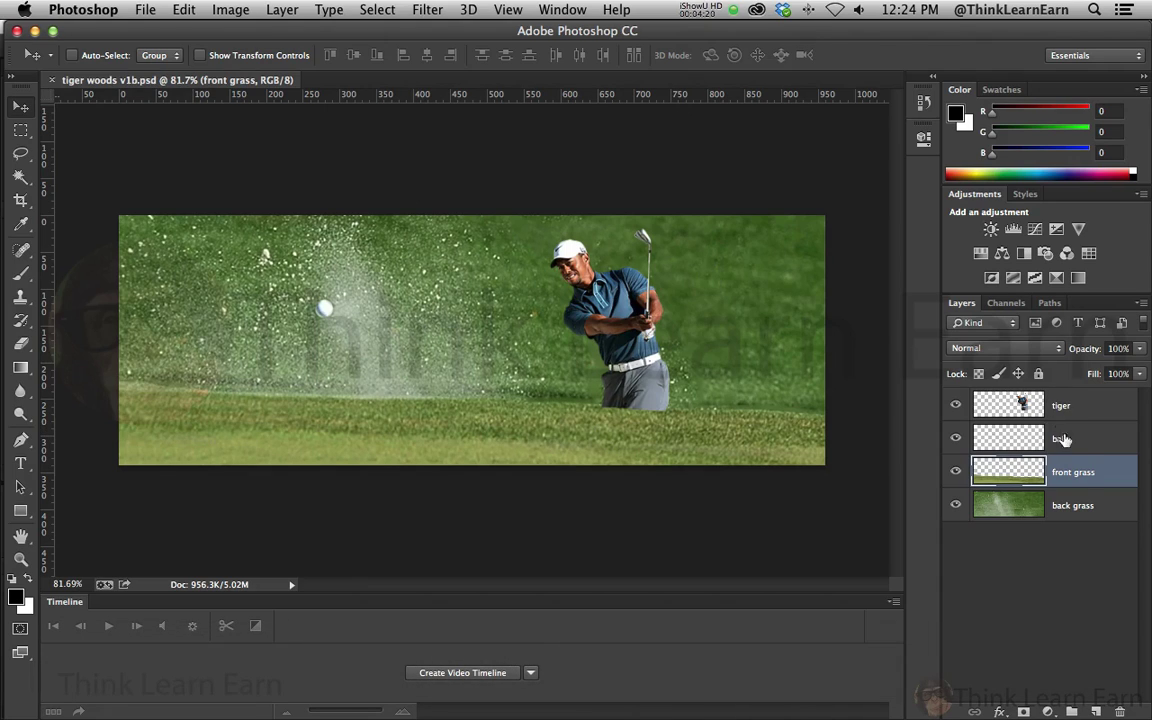
- Place the front grass layer above the tiger layer, test-move the golfer behind it, undo that move and save
drag(1084, 474, 1083, 404)
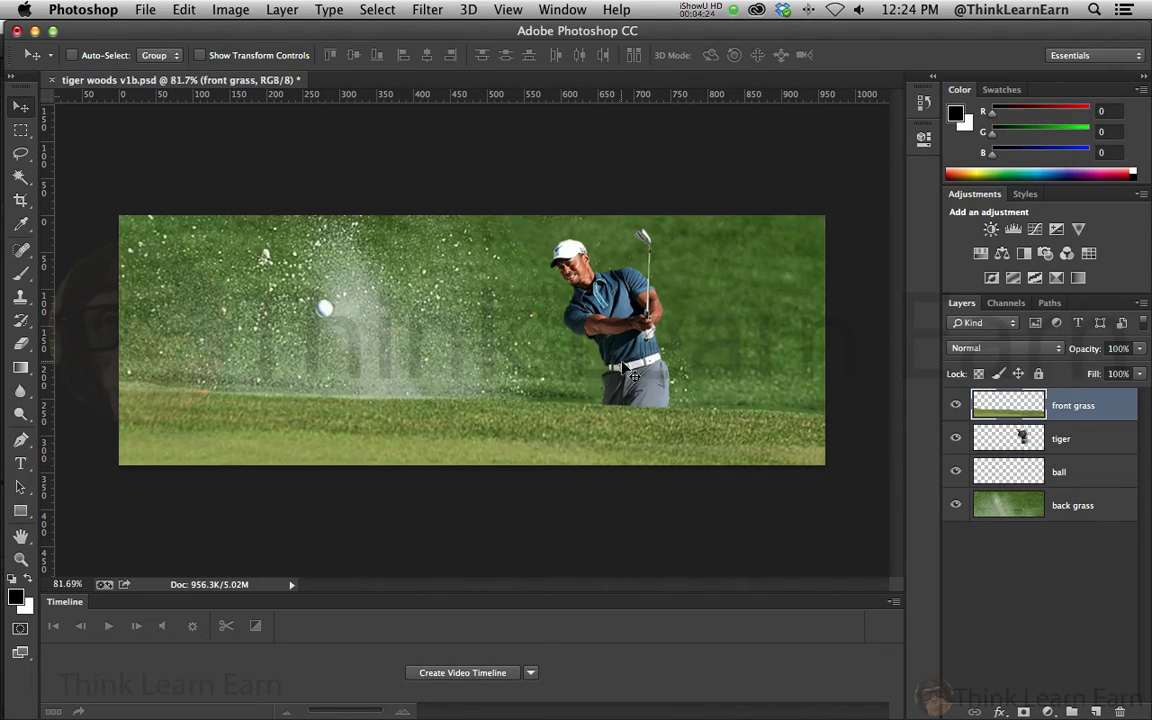
super+click(622, 363)
drag(622, 363, 586, 357)
key(super+z)
key(super+s)
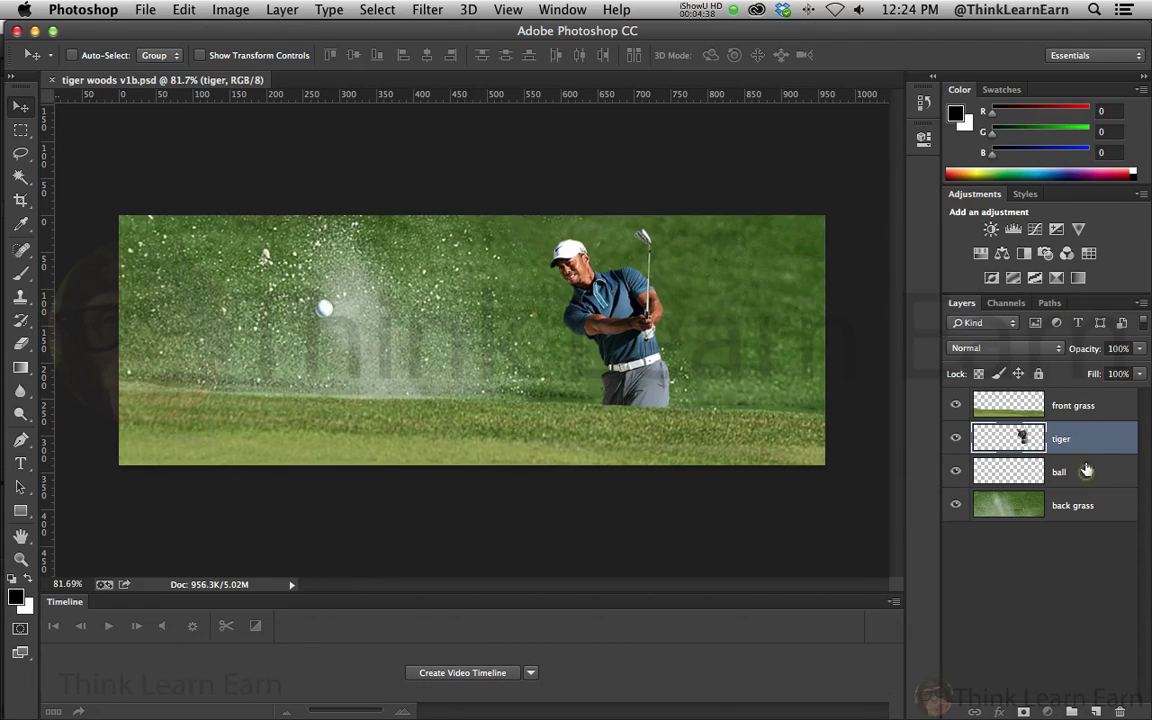
- Reorder the ball layer to sit directly below front grass and above tiger, and save the document
key(alt+bracketleft)
key(super+shift+bracketright)
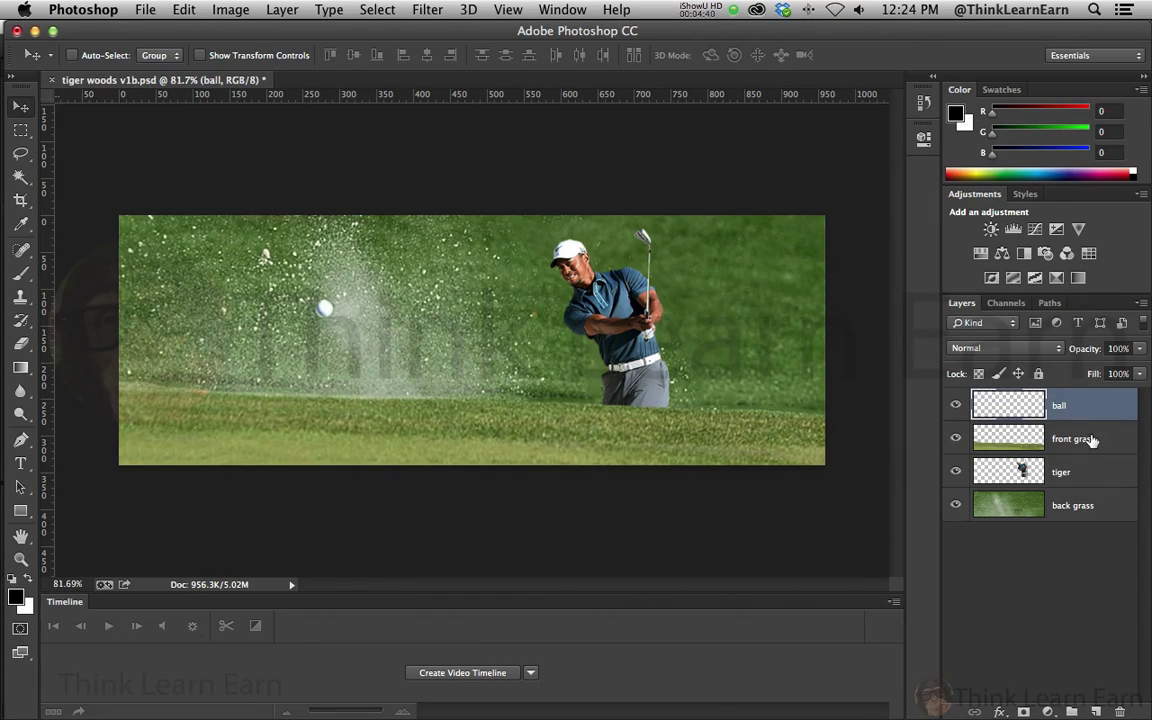
key(super+s)
drag(1074, 415, 1080, 448)
key(super+s)
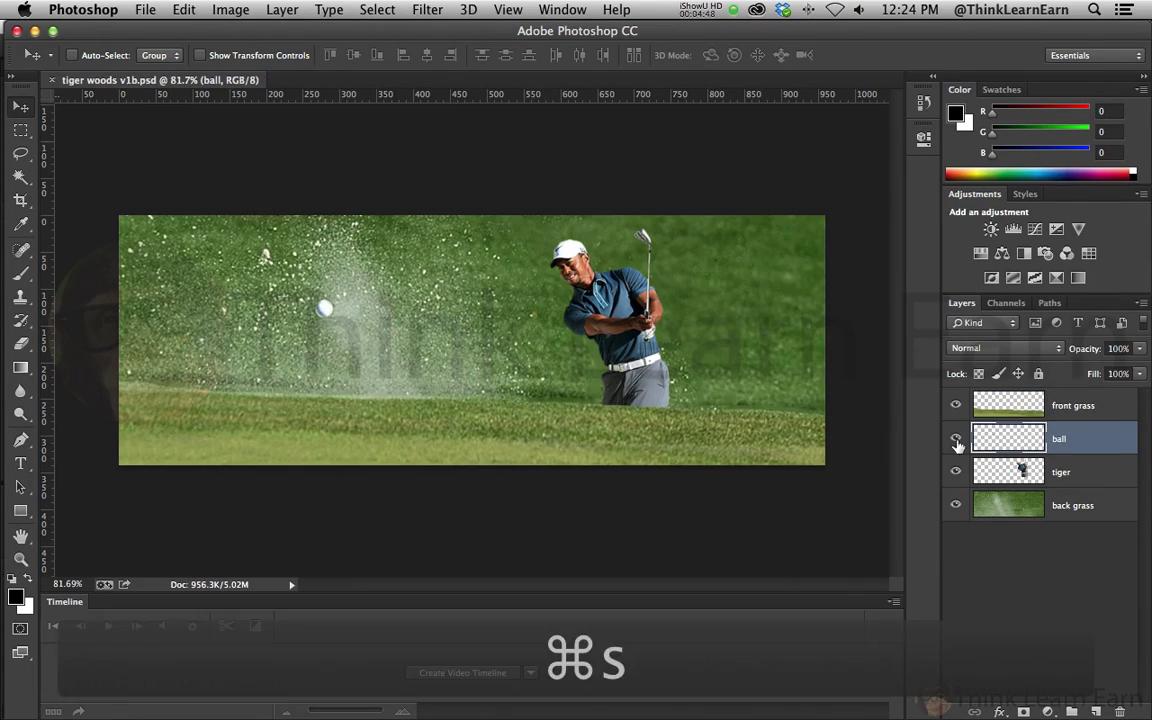